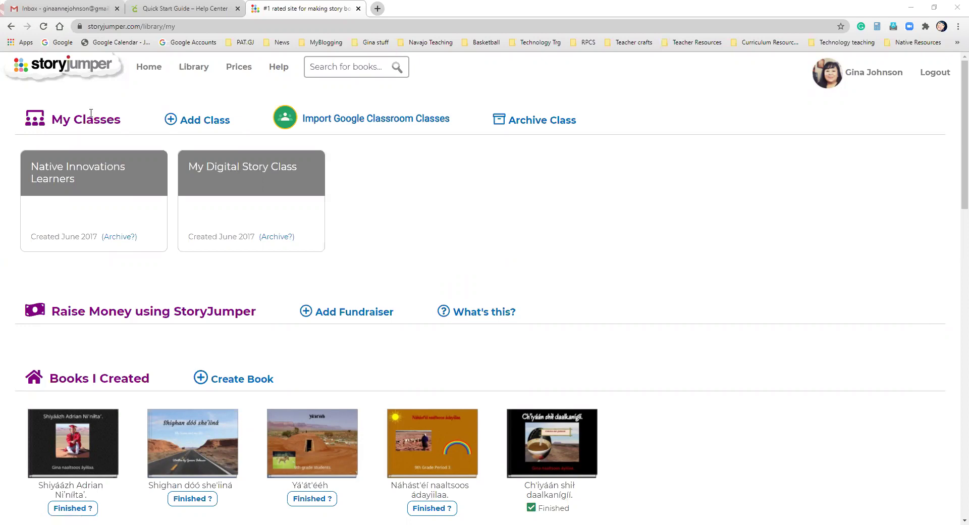
Look over the classes, the books already created and the new books to read on the personal library page
{"action": "scroll", "coordinate": [702, 238], "scroll_direction": "down", "scroll_amount": 2}
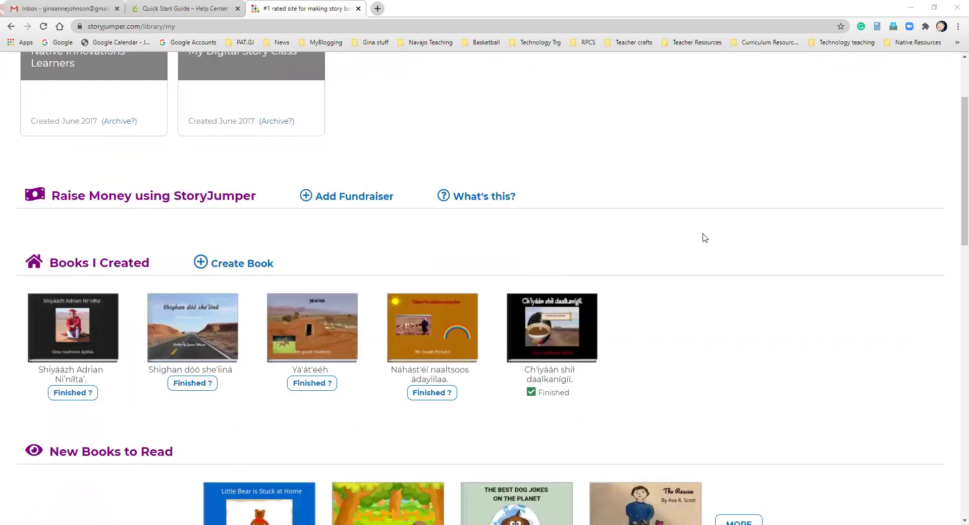
{"action": "scroll", "coordinate": [705, 238], "scroll_direction": "down", "scroll_amount": 2}
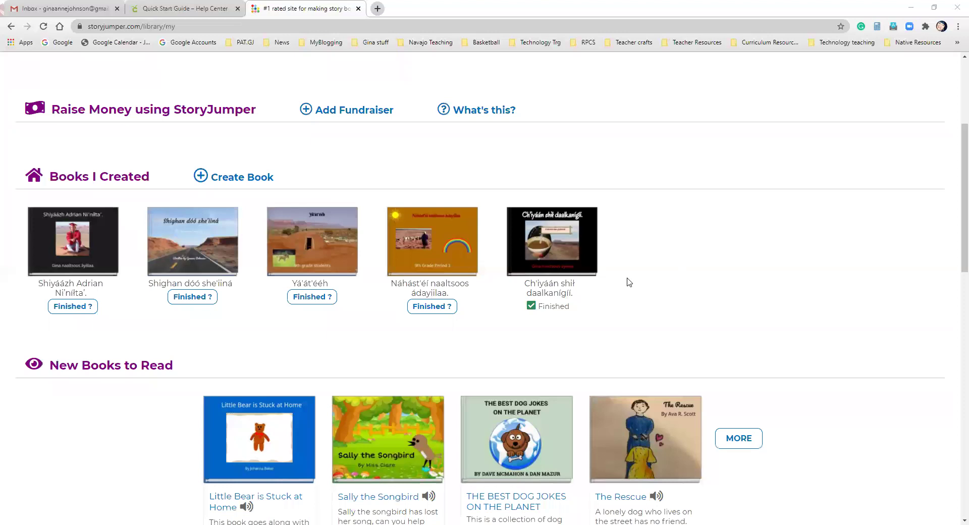
{"action": "scroll", "coordinate": [735, 316], "scroll_direction": "down", "scroll_amount": 2}
{"action": "scroll", "coordinate": [736, 315], "scroll_direction": "up", "scroll_amount": 2}
{"action": "scroll", "coordinate": [736, 316], "scroll_direction": "up", "scroll_amount": 4}
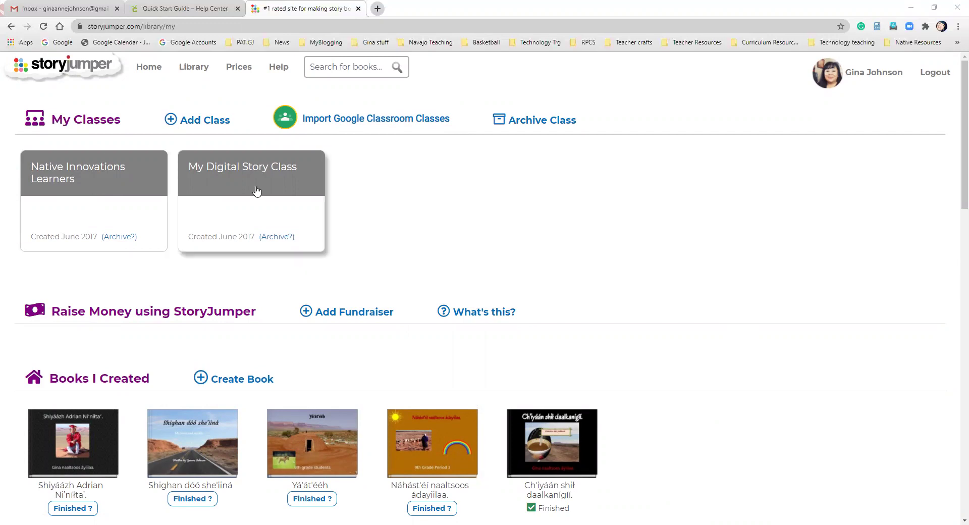
{"action": "scroll", "coordinate": [732, 328], "scroll_direction": "down", "scroll_amount": 1}
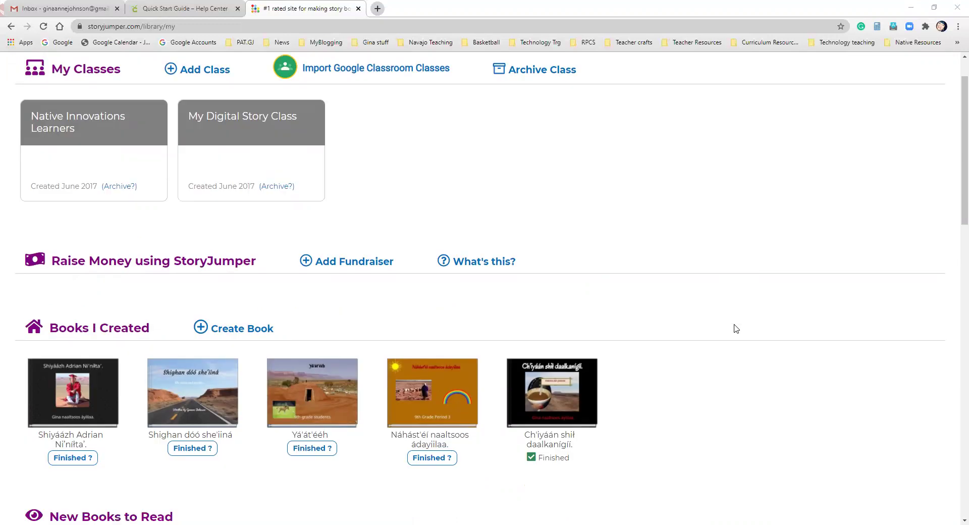
{"action": "scroll", "coordinate": [736, 328], "scroll_direction": "up", "scroll_amount": 1}
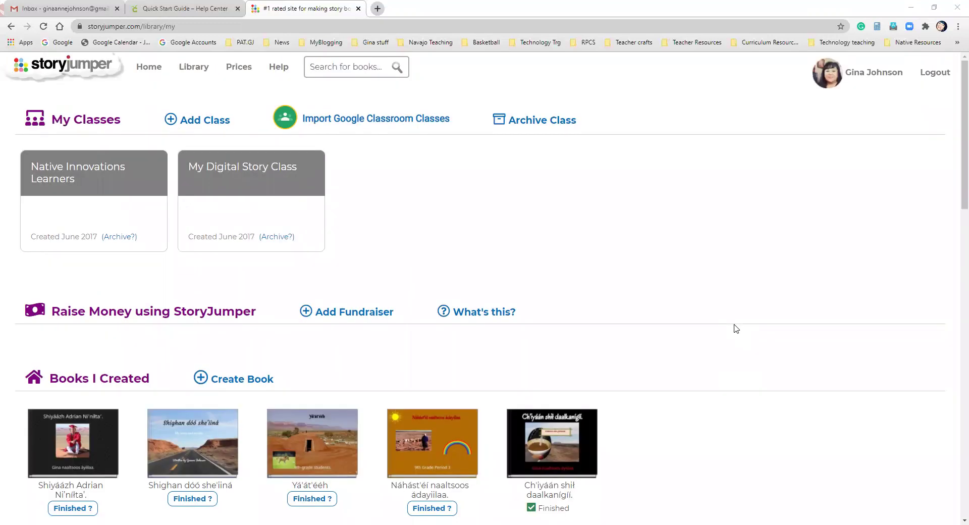
{"action": "scroll", "coordinate": [736, 328], "scroll_direction": "down", "scroll_amount": 2}
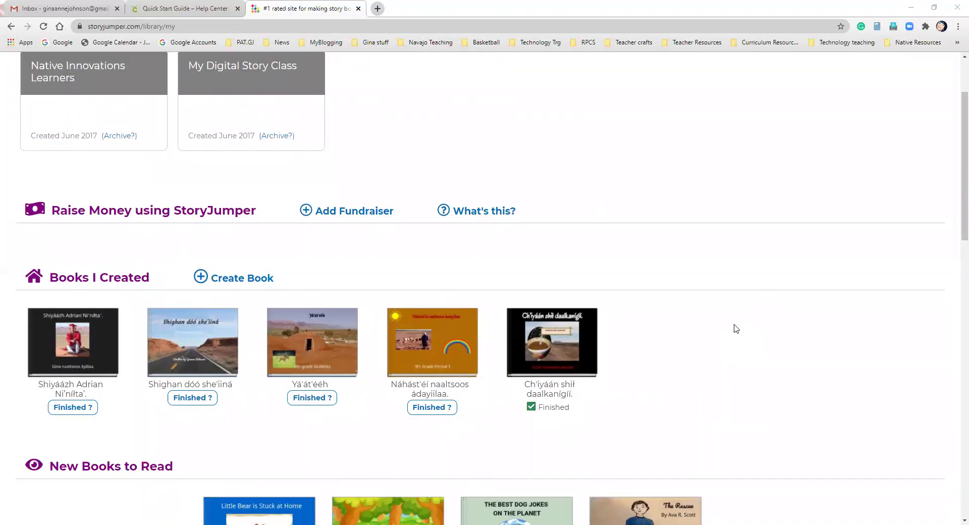
{"action": "scroll", "coordinate": [736, 329], "scroll_direction": "down", "scroll_amount": 1}
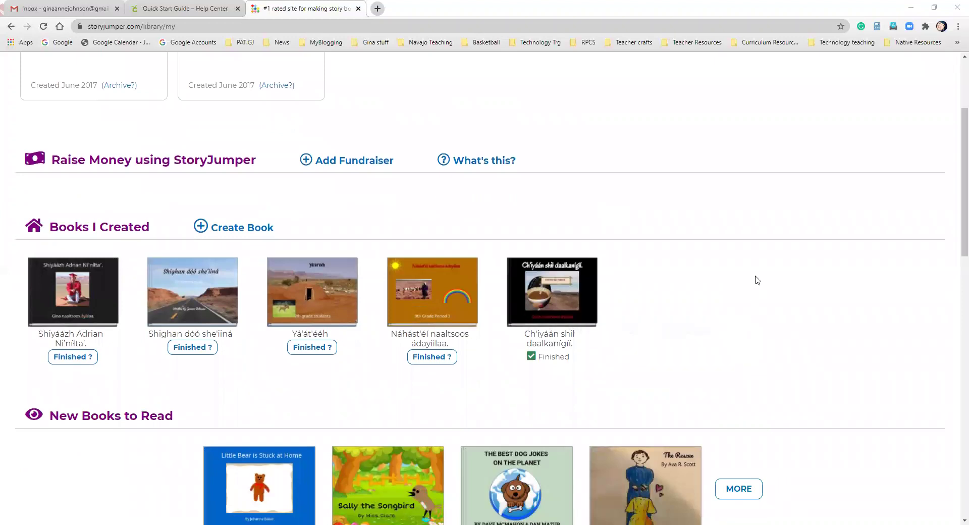
Open the finished book "Ch'iyáán shił daalkanígíí." and listen to its narration while reading through its pages
{"action": "mouse_move", "coordinate": [576, 293]}
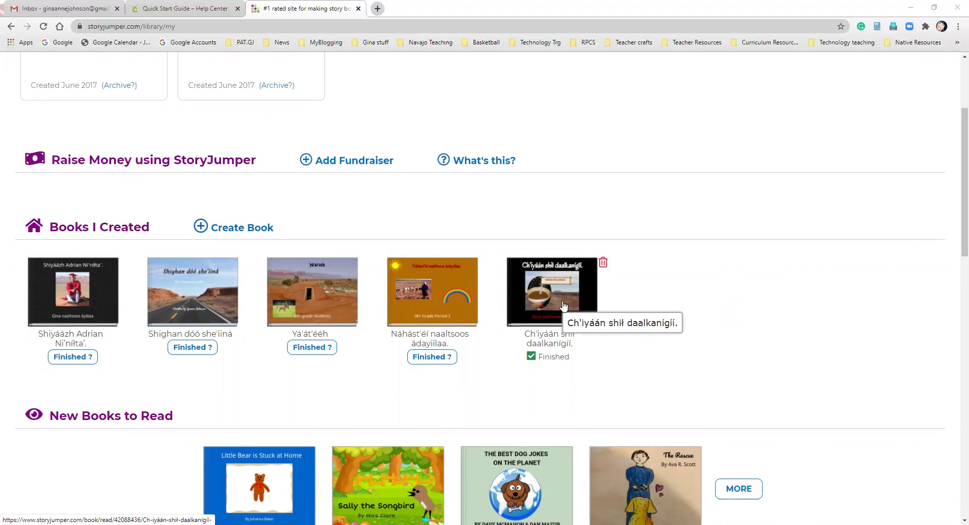
{"action": "left_click", "coordinate": [564, 306]}
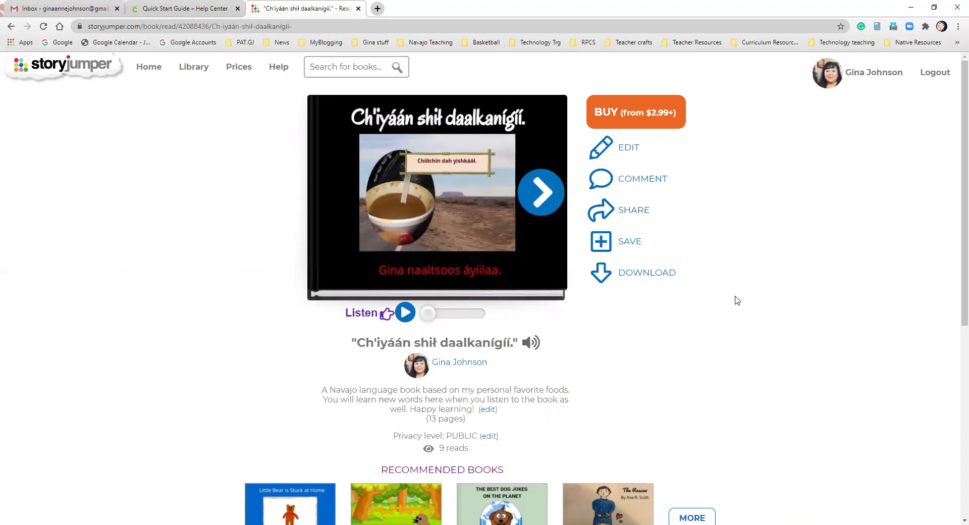
{"action": "left_click", "coordinate": [407, 317]}
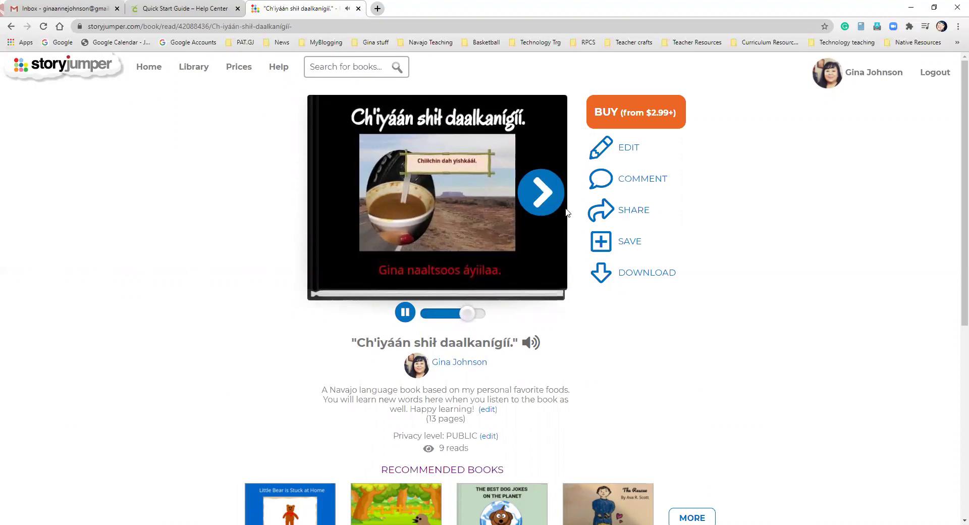
{"action": "left_click", "coordinate": [549, 191]}
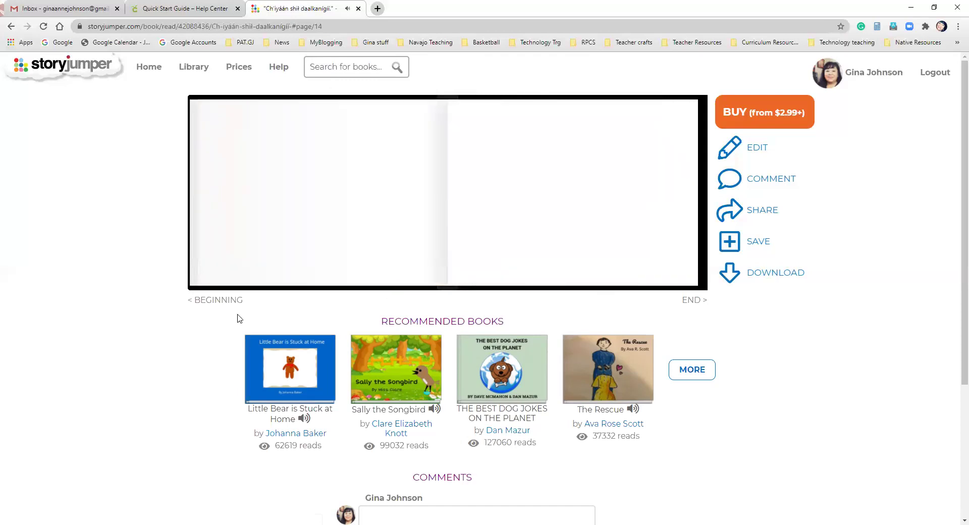
Return the book to its beginning, pause the narration and look over the book's details page
{"action": "left_click", "coordinate": [207, 301]}
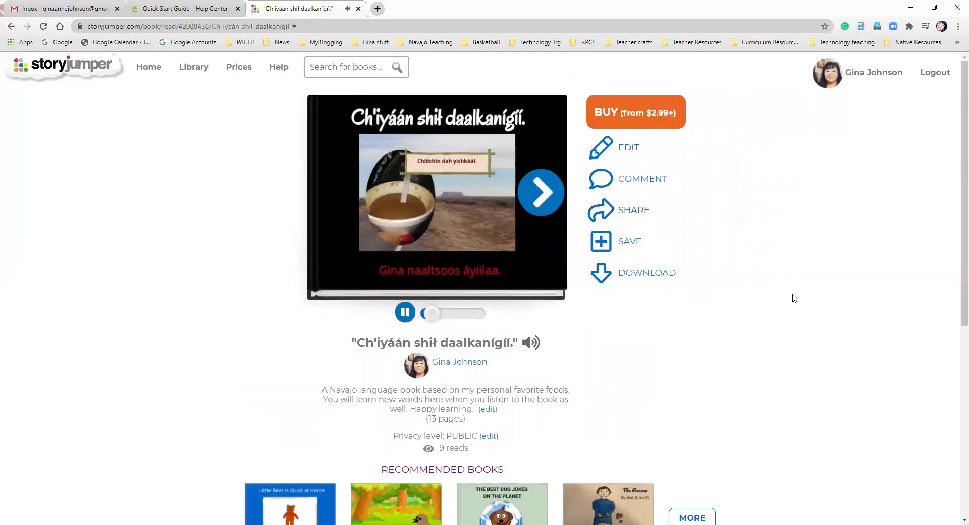
{"action": "left_click", "coordinate": [406, 314]}
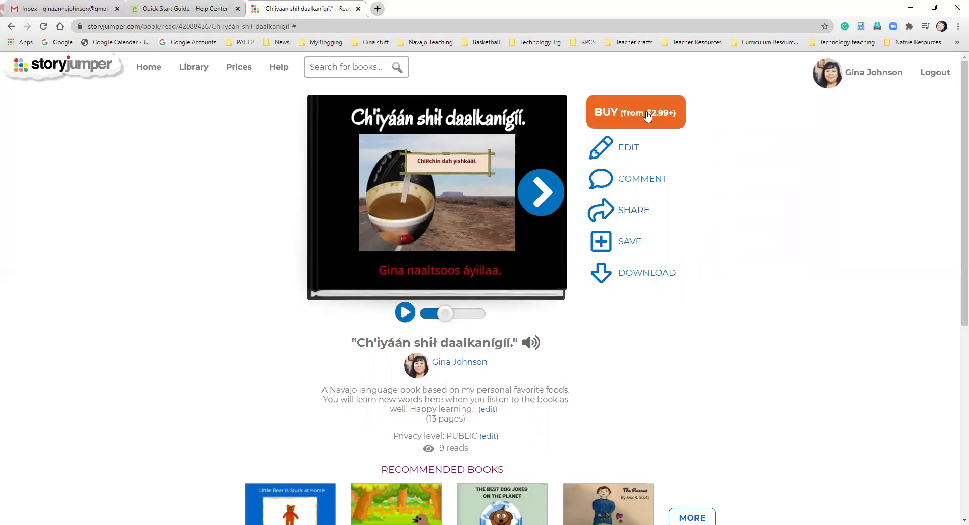
{"action": "scroll", "coordinate": [611, 365], "scroll_direction": "down", "scroll_amount": 1}
{"action": "scroll", "coordinate": [612, 365], "scroll_direction": "down", "scroll_amount": 2}
{"action": "scroll", "coordinate": [166, 157], "scroll_direction": "up", "scroll_amount": 2}
Go back to the home page and review the row of created books
{"action": "left_click", "coordinate": [155, 73]}
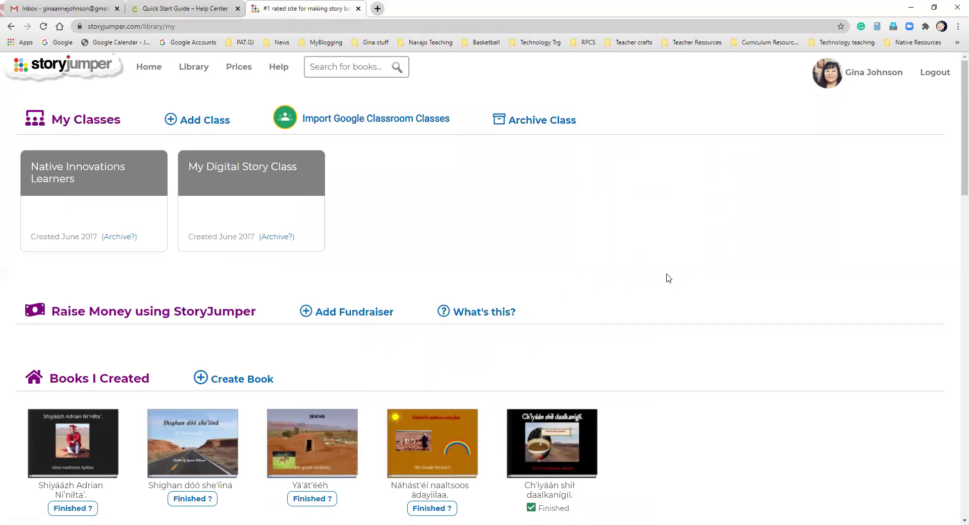
{"action": "scroll", "coordinate": [669, 278], "scroll_direction": "down", "scroll_amount": 1}
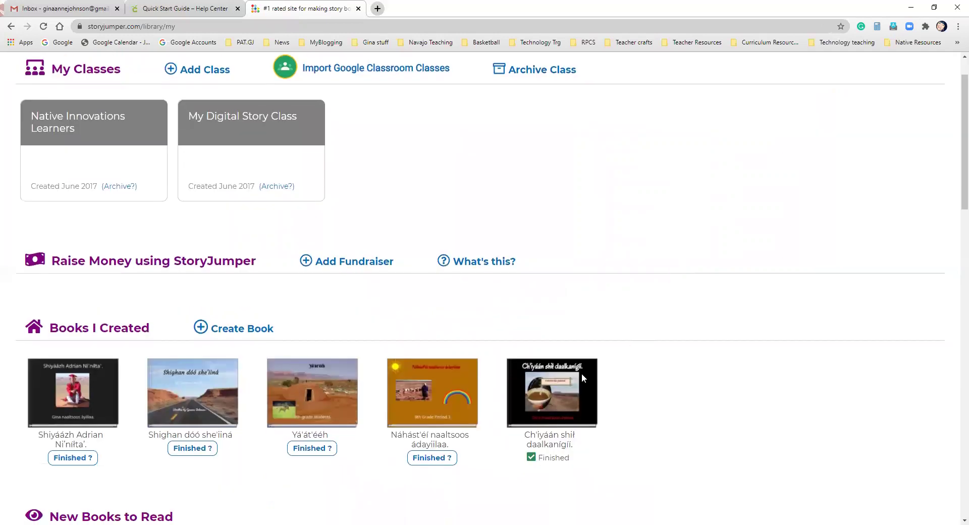
{"action": "scroll", "coordinate": [93, 415], "scroll_direction": "down", "scroll_amount": 1}
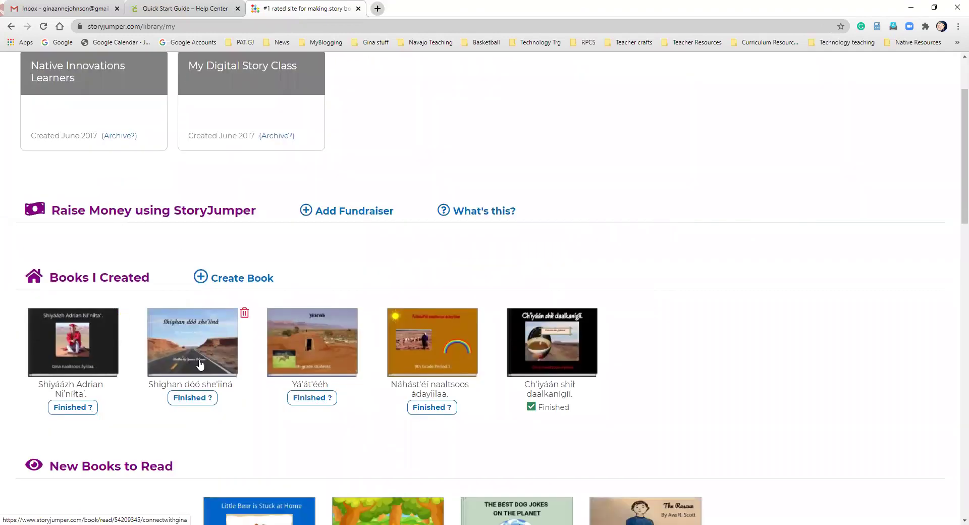
{"action": "scroll", "coordinate": [567, 362], "scroll_direction": "down", "scroll_amount": 2}
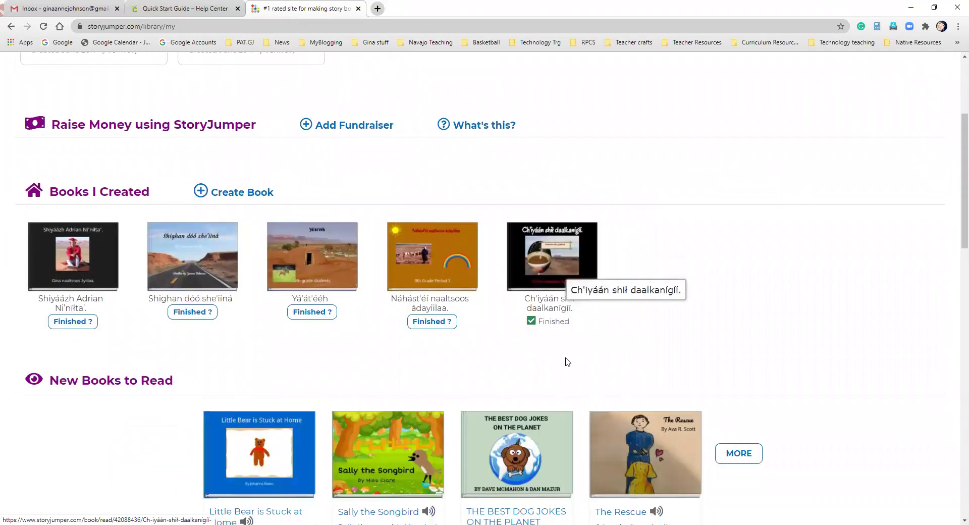
{"action": "scroll", "coordinate": [517, 309], "scroll_direction": "up", "scroll_amount": 4}
Open the public book library and browse its free stories
{"action": "left_click", "coordinate": [194, 66]}
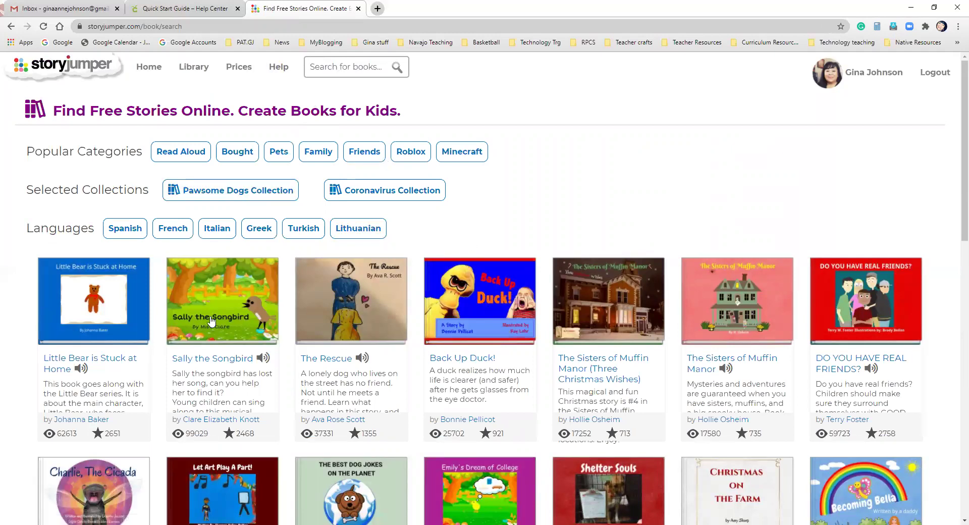
{"action": "scroll", "coordinate": [858, 370], "scroll_direction": "down", "scroll_amount": 7}
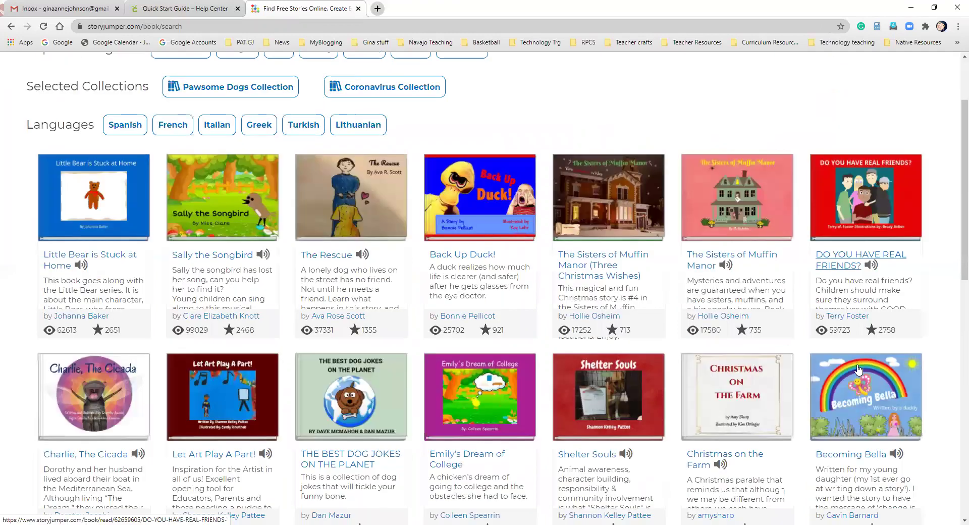
{"action": "scroll", "coordinate": [858, 370], "scroll_direction": "down", "scroll_amount": 1}
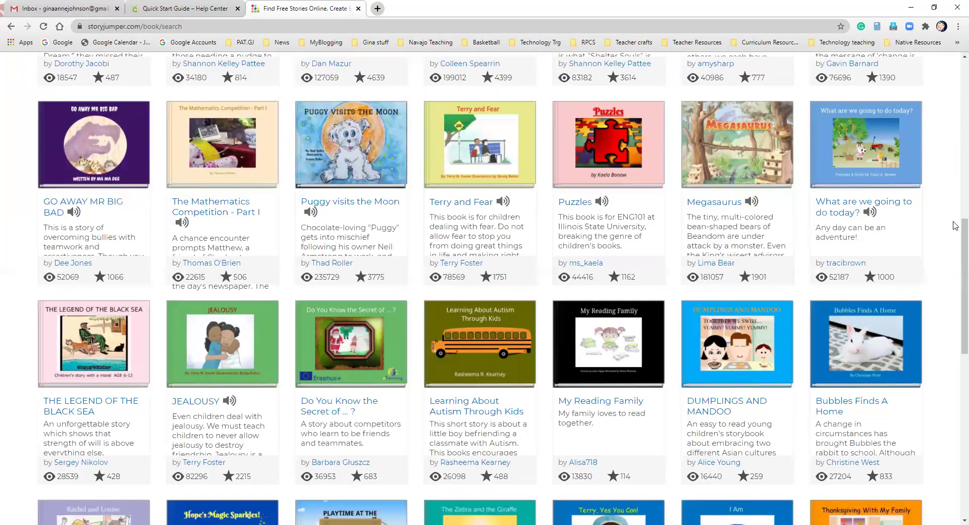
{"action": "left_click_drag", "start_coordinate": [963, 240], "coordinate": [964, 120]}
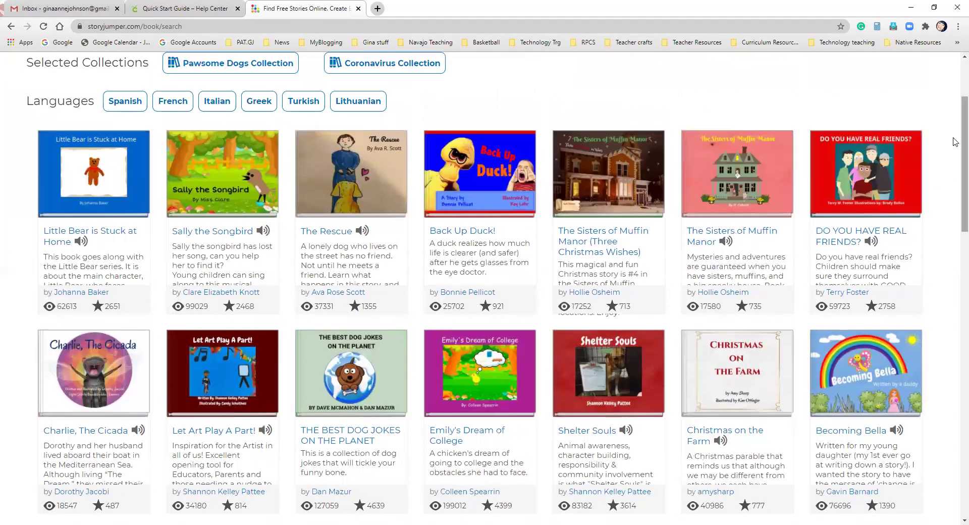
{"action": "scroll", "coordinate": [306, 275], "scroll_direction": "down", "scroll_amount": 5}
{"action": "scroll", "coordinate": [681, 393], "scroll_direction": "down", "scroll_amount": 6}
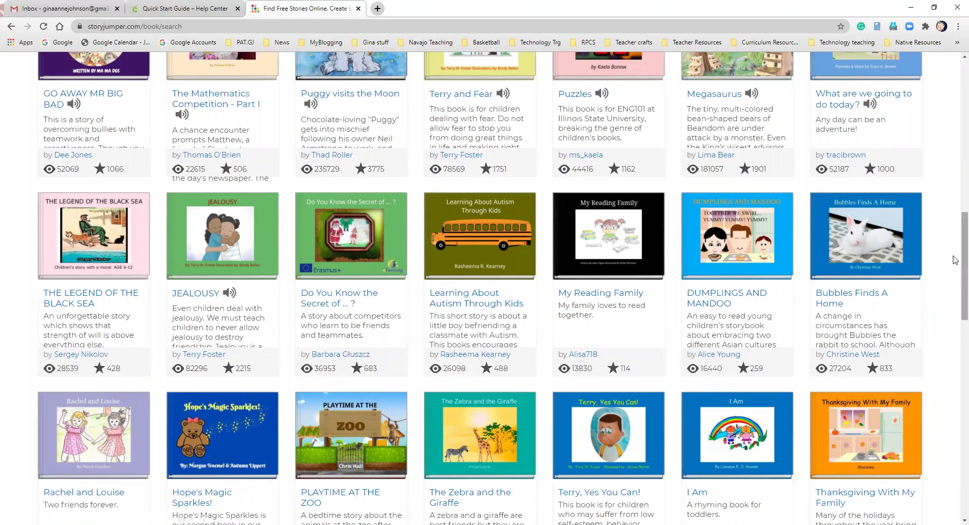
{"action": "scroll", "coordinate": [955, 264], "scroll_direction": "down", "scroll_amount": 3}
{"action": "scroll", "coordinate": [956, 264], "scroll_direction": "up", "scroll_amount": 15}
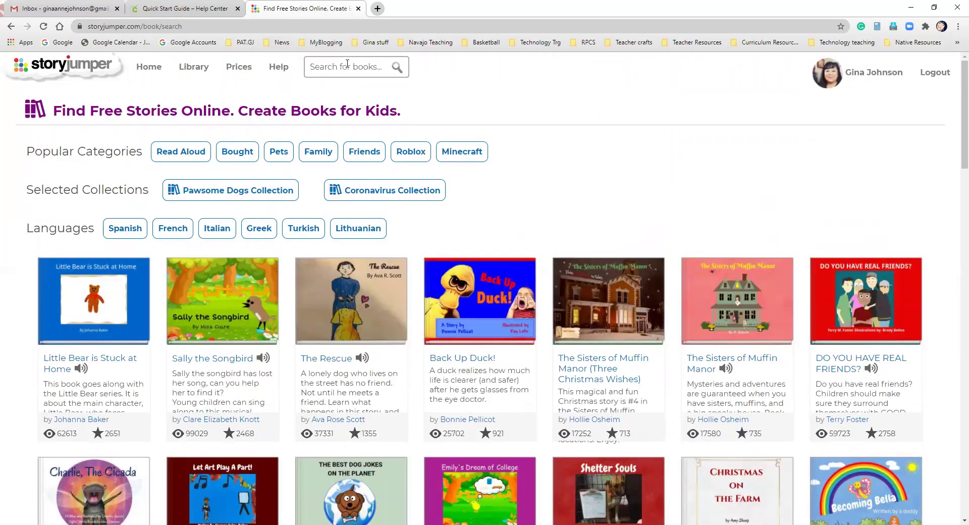
Search the library for "Native Americans" and browse the matching books
{"action": "type", "text": "Native Americans"}
{"action": "key", "text": "Return"}
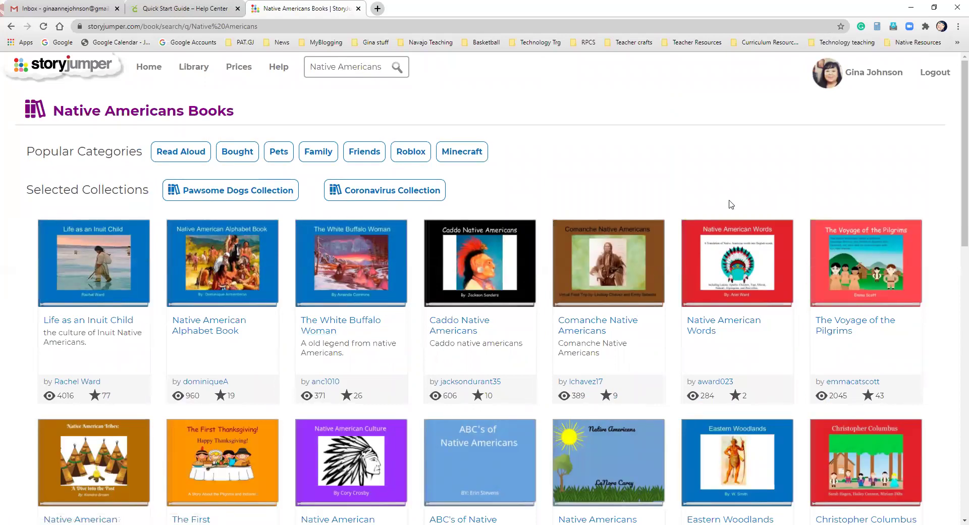
{"action": "scroll", "coordinate": [863, 273], "scroll_direction": "down", "scroll_amount": 4}
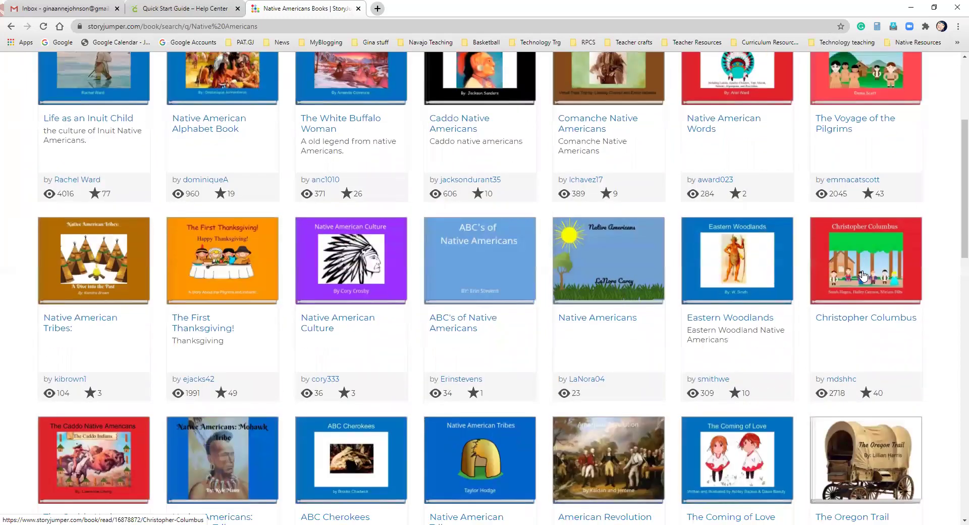
{"action": "scroll", "coordinate": [864, 275], "scroll_direction": "down", "scroll_amount": 6}
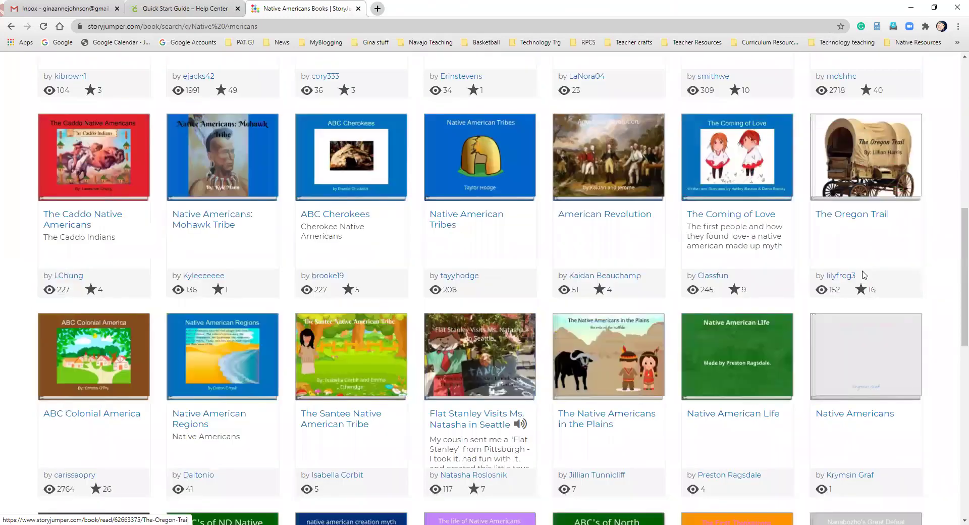
{"action": "scroll", "coordinate": [858, 278], "scroll_direction": "down", "scroll_amount": 6}
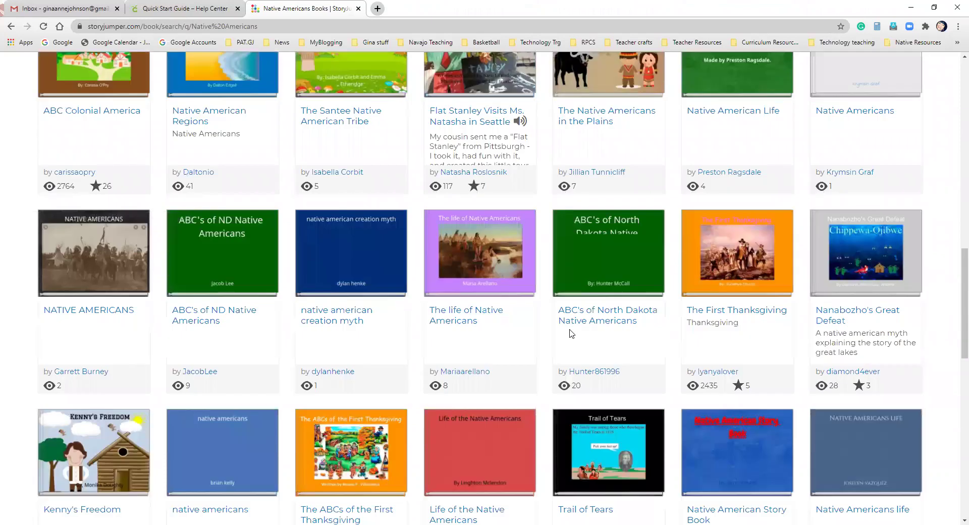
{"action": "scroll", "coordinate": [88, 330], "scroll_direction": "down", "scroll_amount": 4}
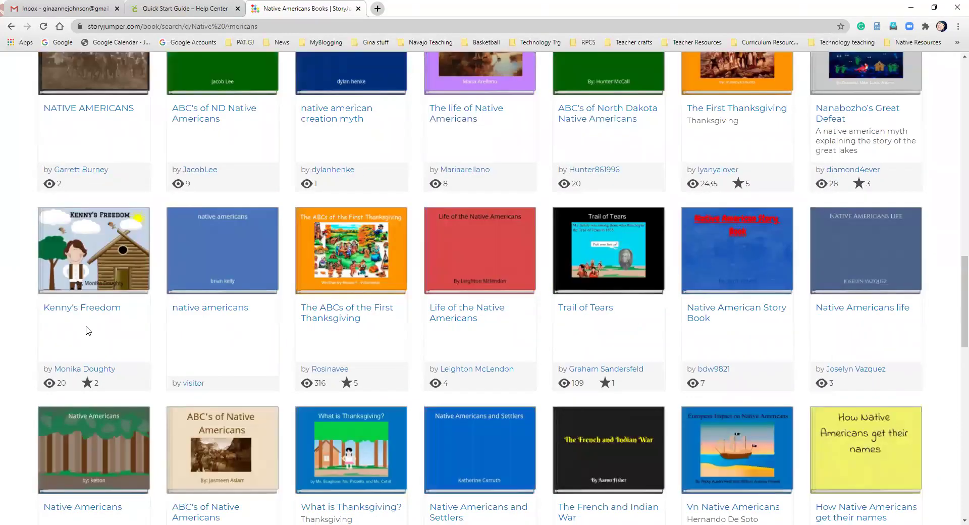
{"action": "scroll", "coordinate": [88, 330], "scroll_direction": "up", "scroll_amount": 20}
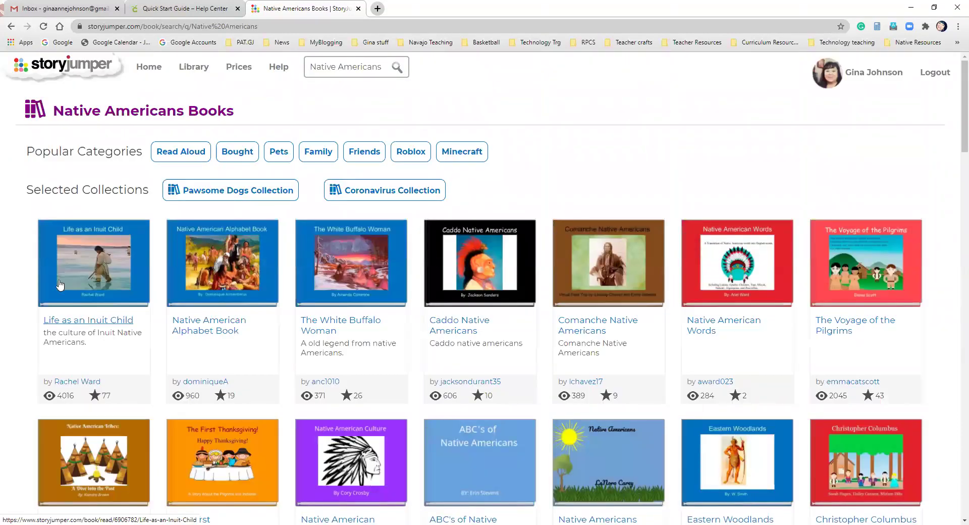
Open the book "Life as an Inuit Child" and page through it to the igloo pages
{"action": "left_click", "coordinate": [95, 263]}
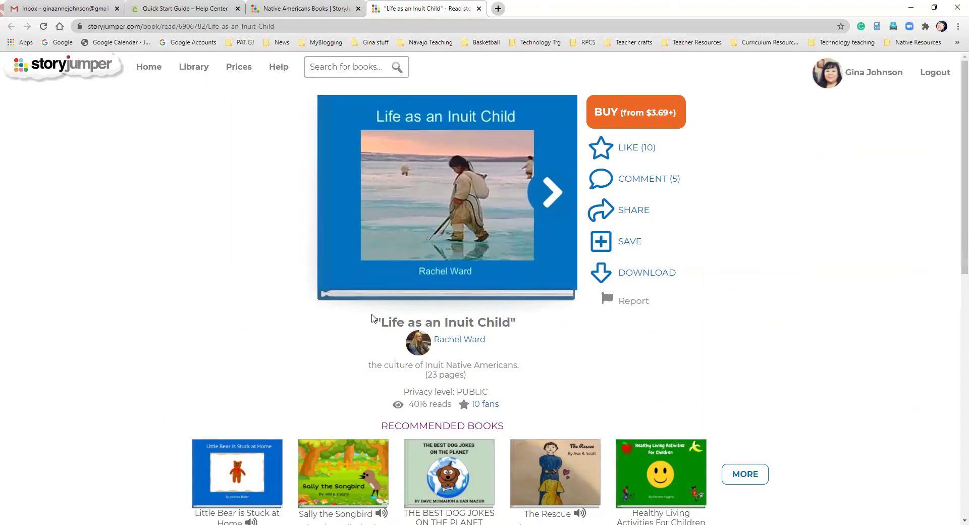
{"action": "left_click", "coordinate": [554, 197]}
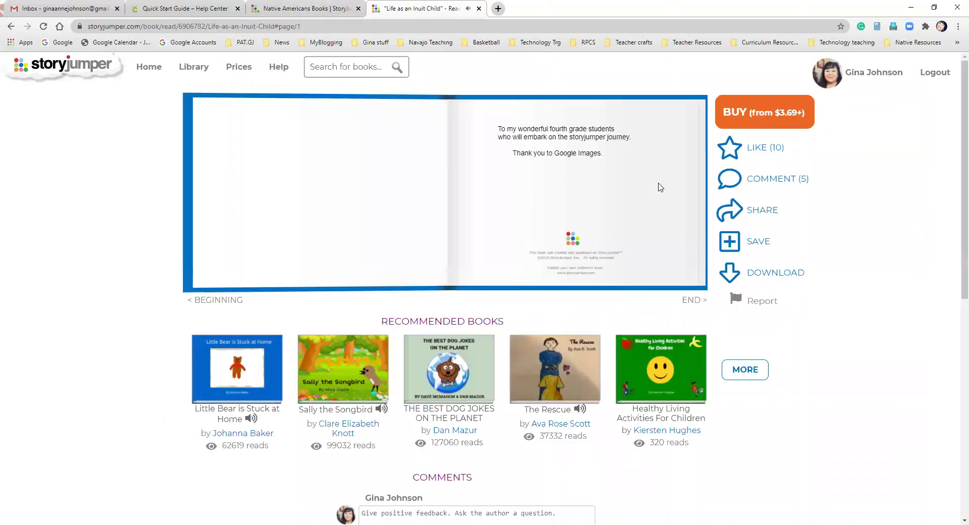
{"action": "left_click", "coordinate": [686, 198]}
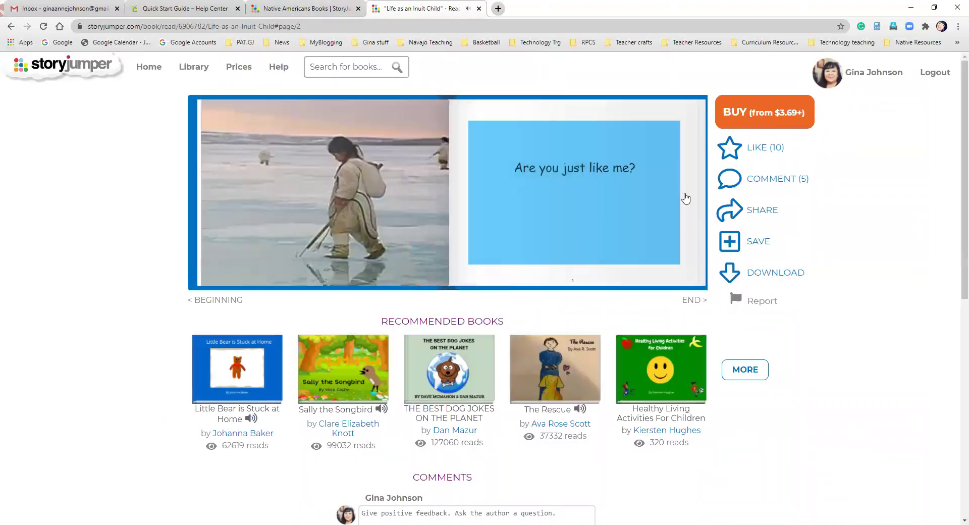
{"action": "left_click", "coordinate": [685, 198]}
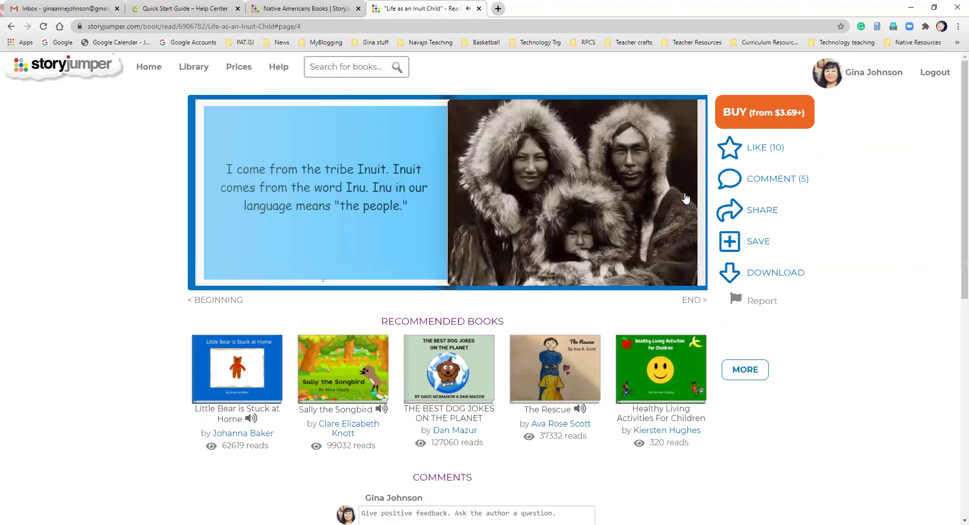
{"action": "left_click", "coordinate": [686, 198]}
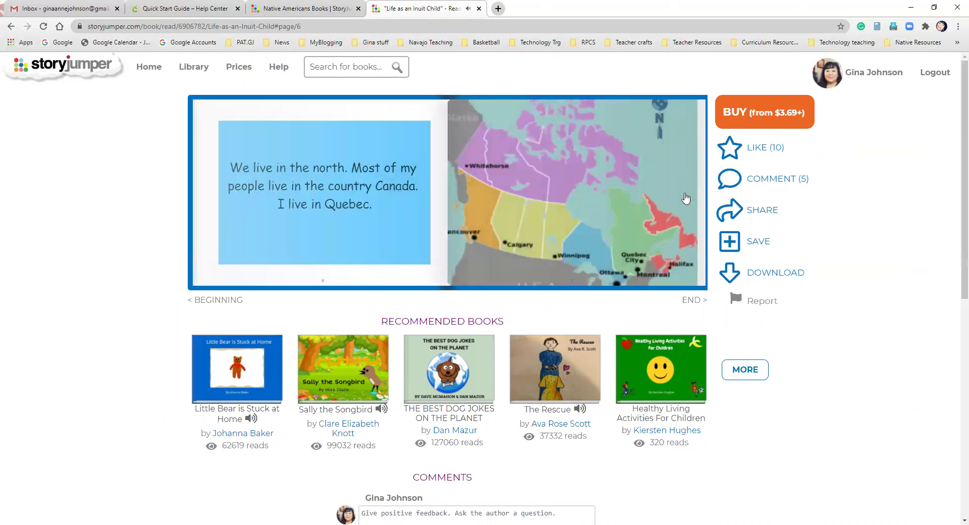
{"action": "left_click", "coordinate": [685, 198]}
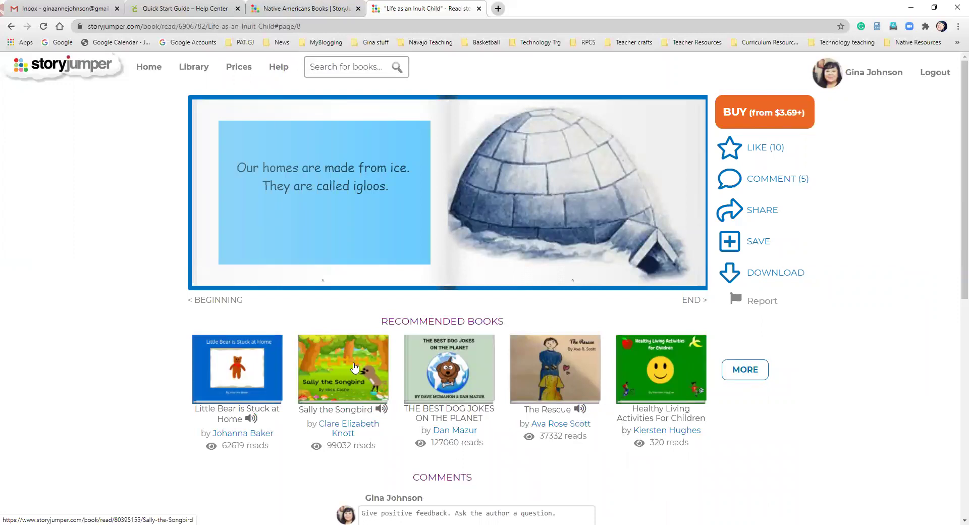
Open the recommended book "Little Bear is Stuck at Home", play its narration, turn to page 2 and pause the audio
{"action": "left_click", "coordinate": [243, 368]}
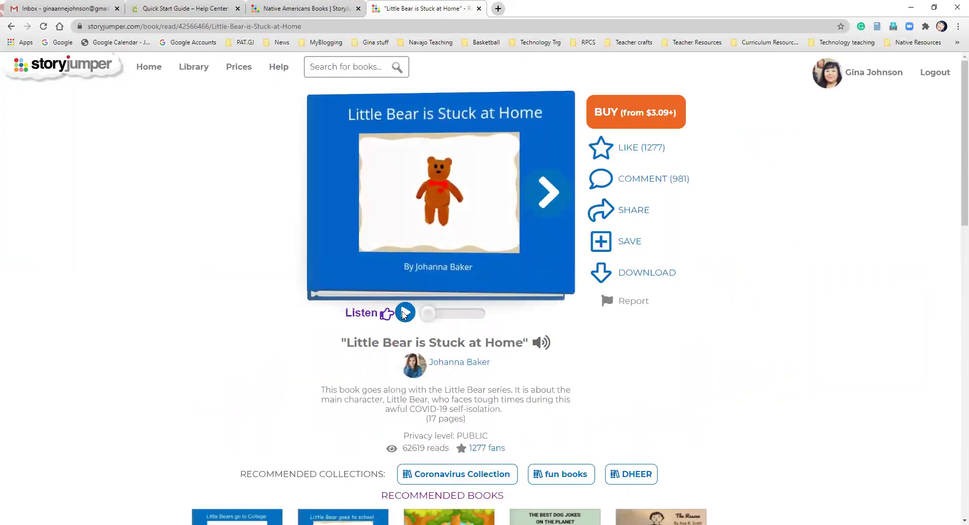
{"action": "left_click", "coordinate": [406, 313]}
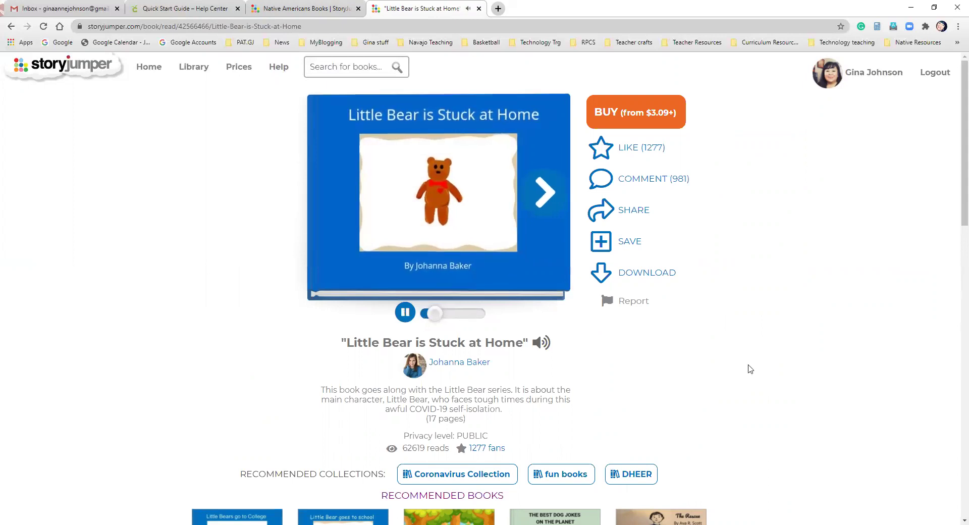
{"action": "left_click", "coordinate": [542, 192]}
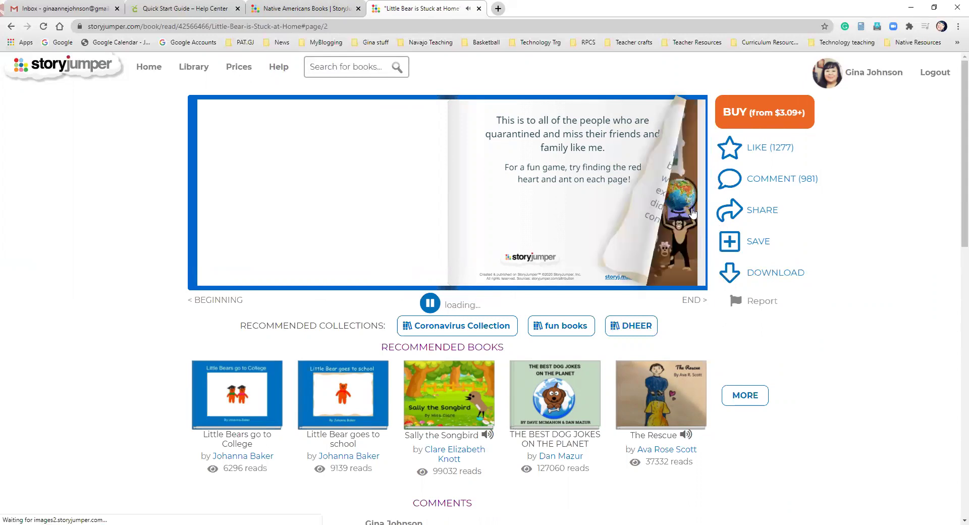
{"action": "left_click", "coordinate": [415, 303]}
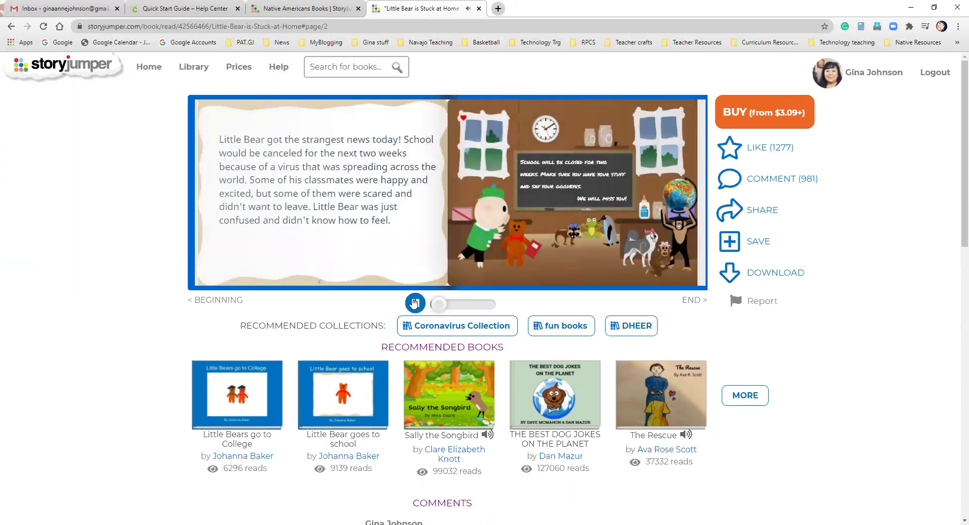
Return to the home page and create a new book from the Blank book type
{"action": "left_click", "coordinate": [149, 67]}
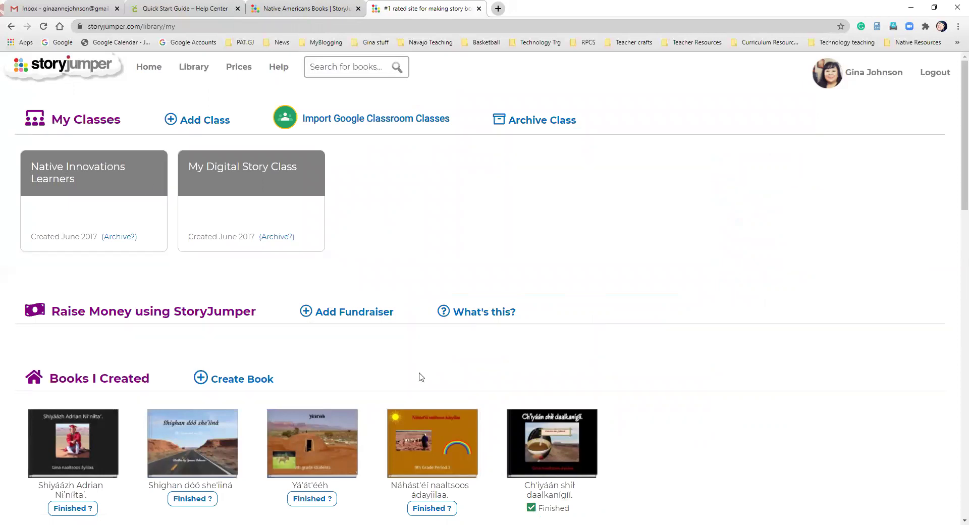
{"action": "scroll", "coordinate": [353, 363], "scroll_direction": "down", "scroll_amount": 2}
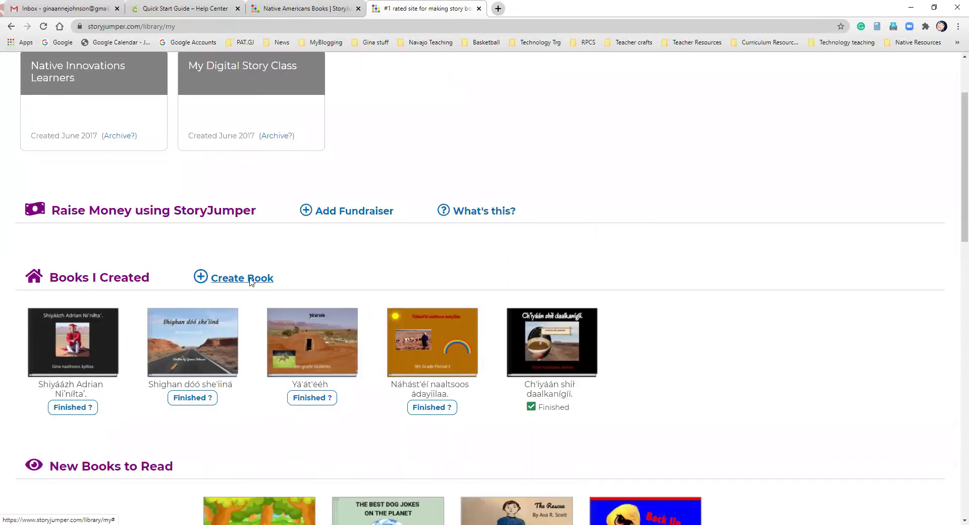
{"action": "left_click", "coordinate": [251, 279]}
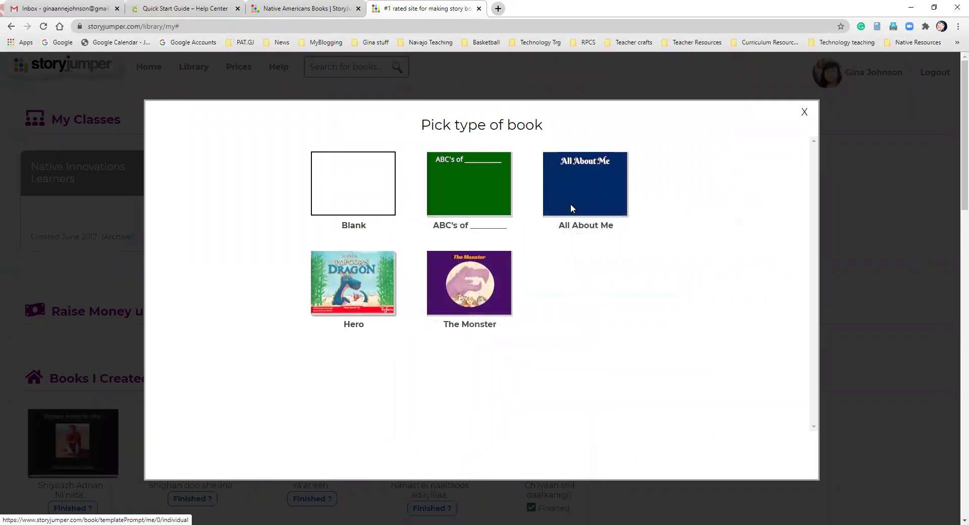
{"action": "left_click", "coordinate": [374, 197]}
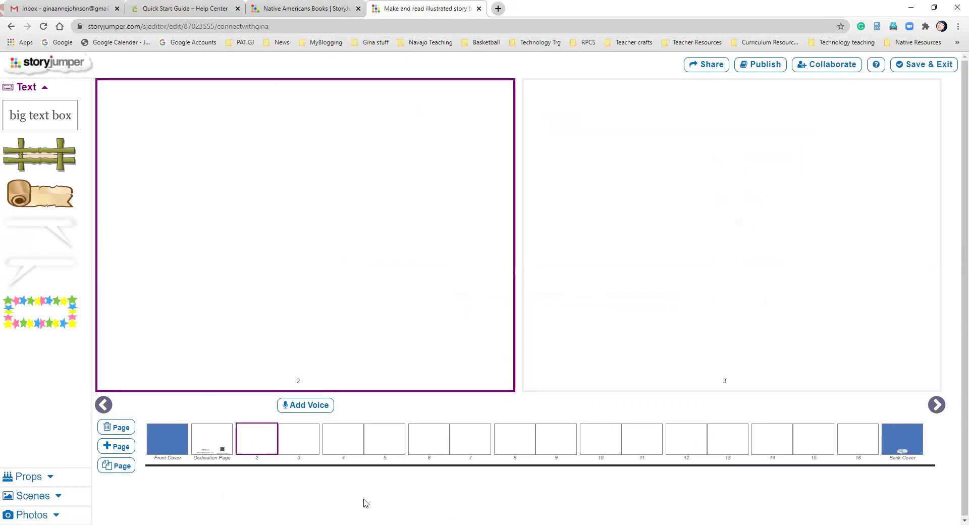
View the new book's dedication page and front cover
{"action": "left_click", "coordinate": [103, 404]}
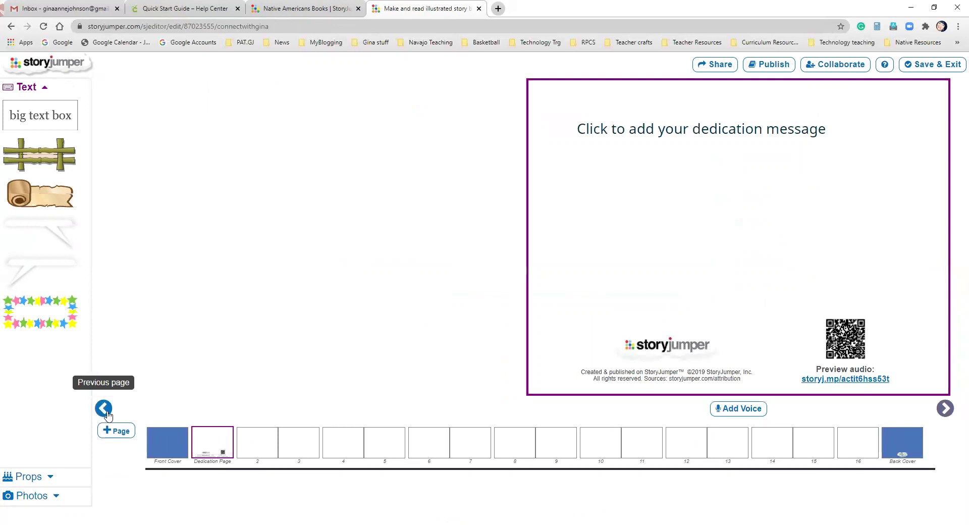
{"action": "left_click", "coordinate": [104, 409]}
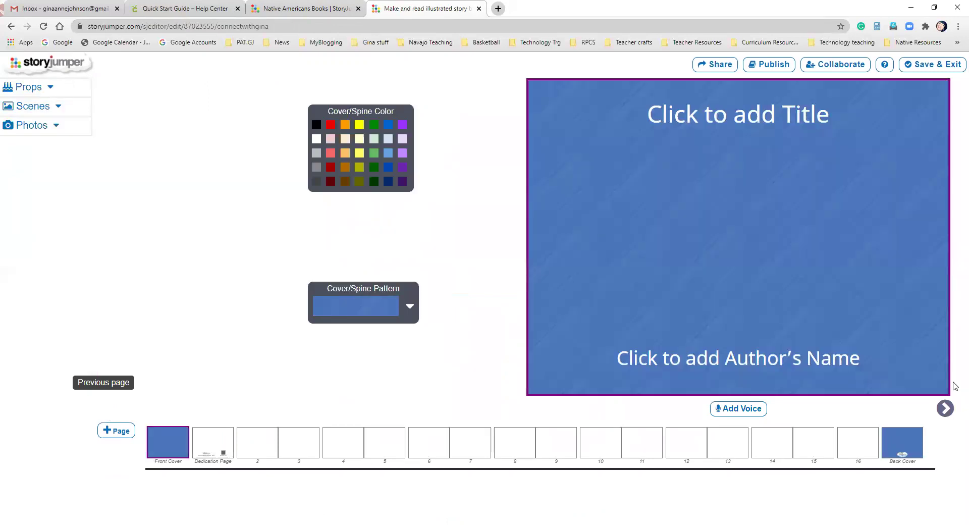
{"action": "left_click", "coordinate": [945, 408]}
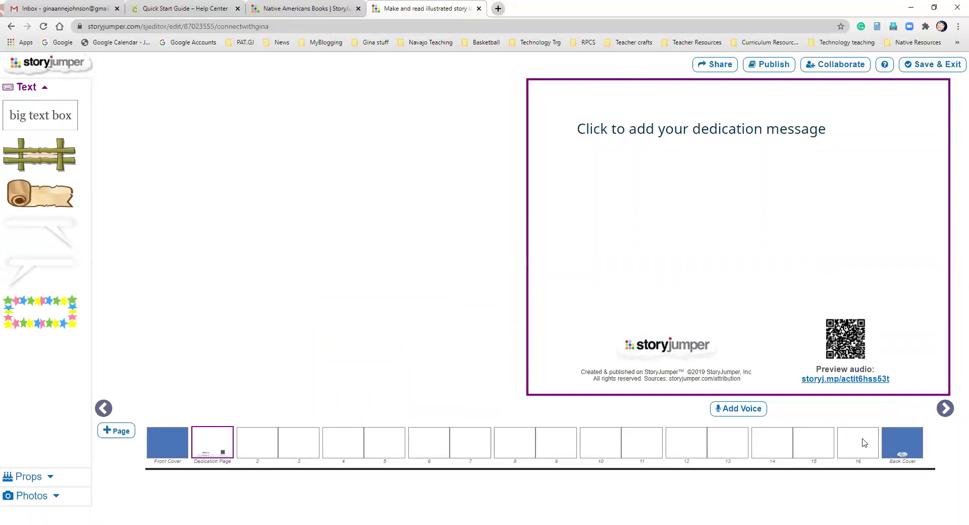
Delete pages 16 and 15 from the book and go back to the front cover
{"action": "right_click", "coordinate": [851, 449]}
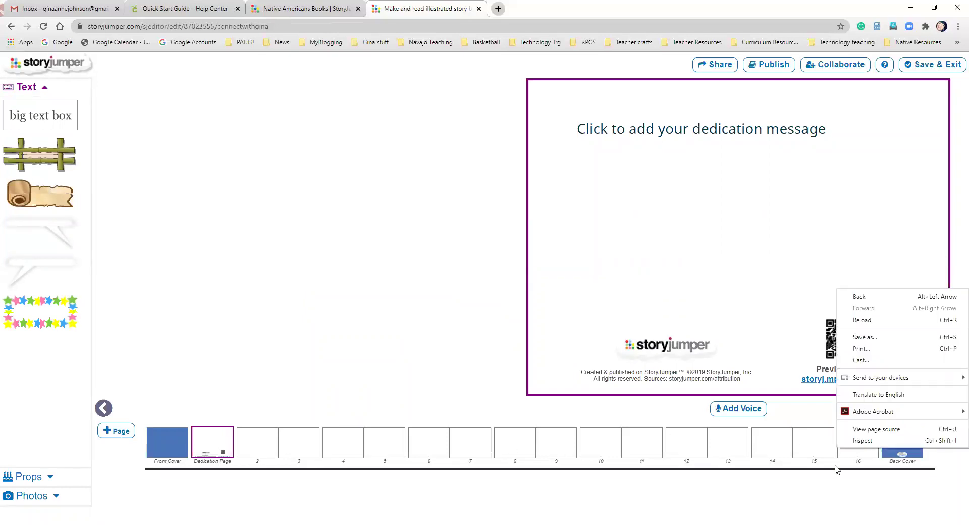
{"action": "left_click", "coordinate": [803, 453]}
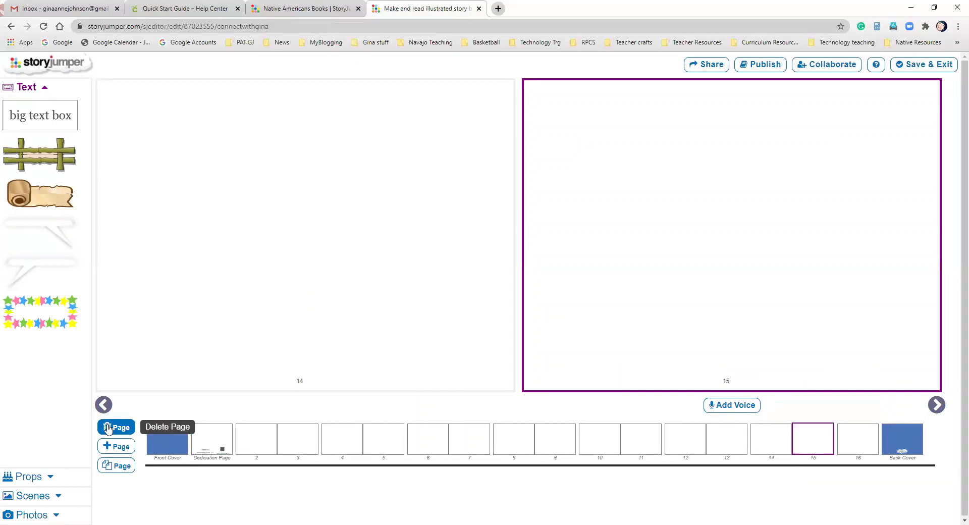
{"action": "left_click", "coordinate": [867, 443]}
{"action": "left_click", "coordinate": [115, 429]}
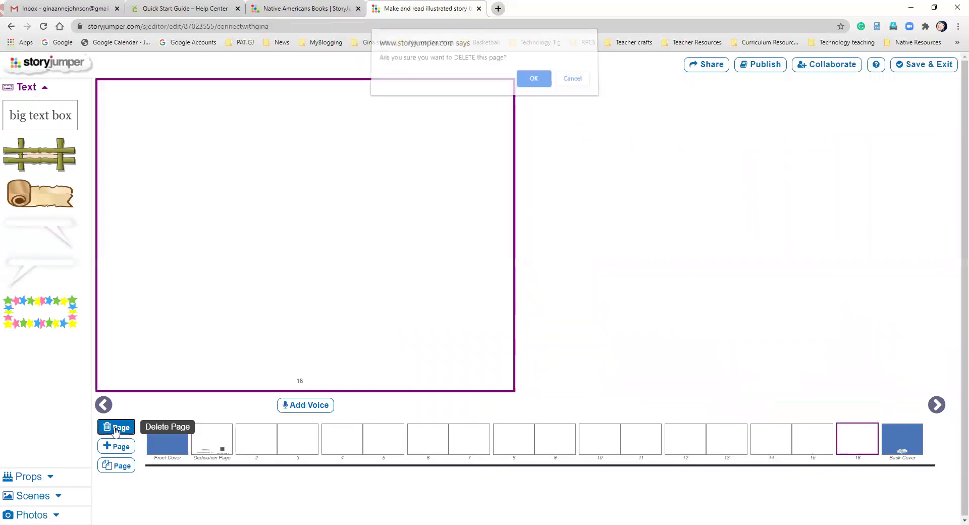
{"action": "left_click", "coordinate": [528, 87]}
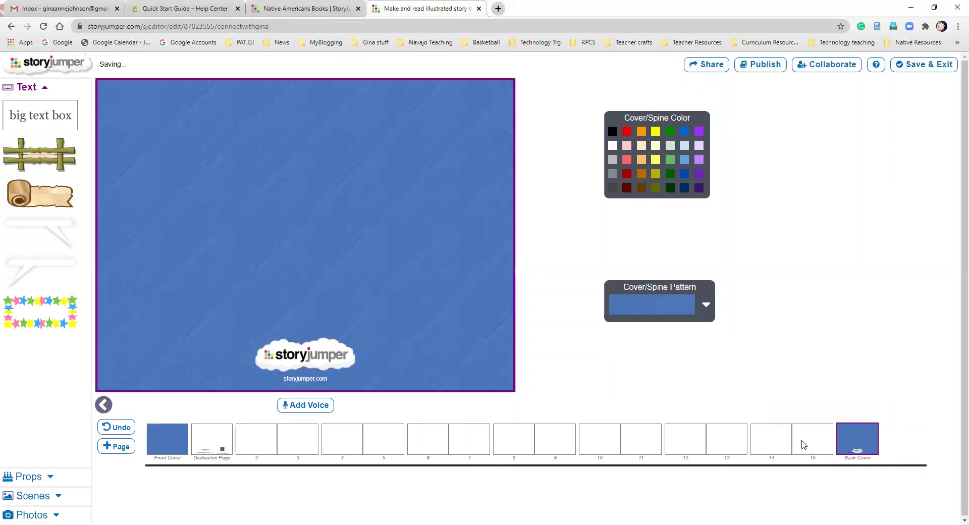
{"action": "left_click", "coordinate": [804, 445]}
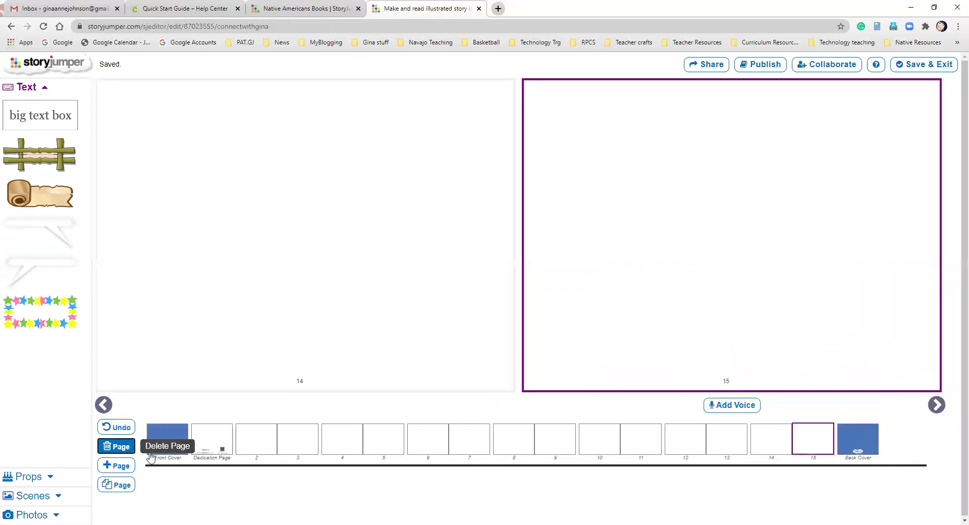
{"action": "left_click", "coordinate": [121, 446]}
{"action": "left_click", "coordinate": [530, 86]}
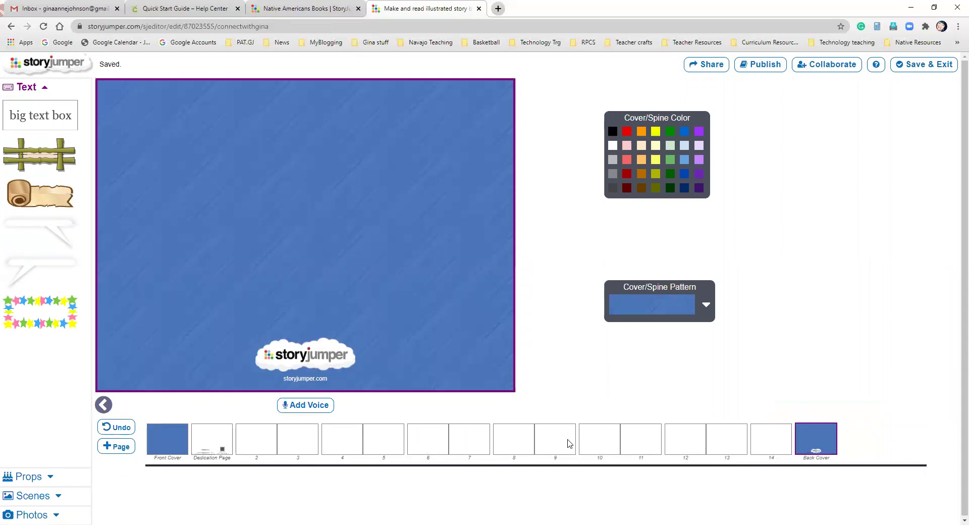
{"action": "left_click", "coordinate": [163, 442]}
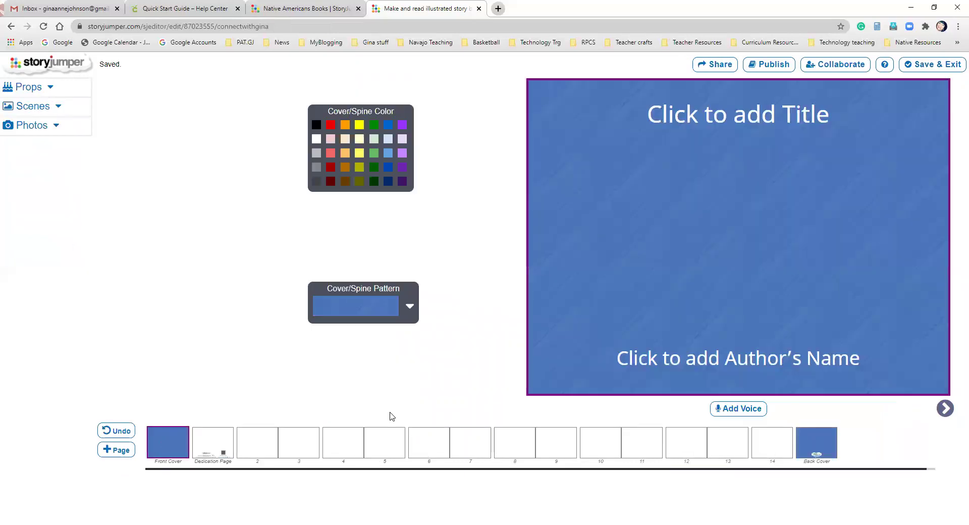
Try light orange and light blue as the cover color and browse the matching cover patterns
{"action": "left_click", "coordinate": [410, 306]}
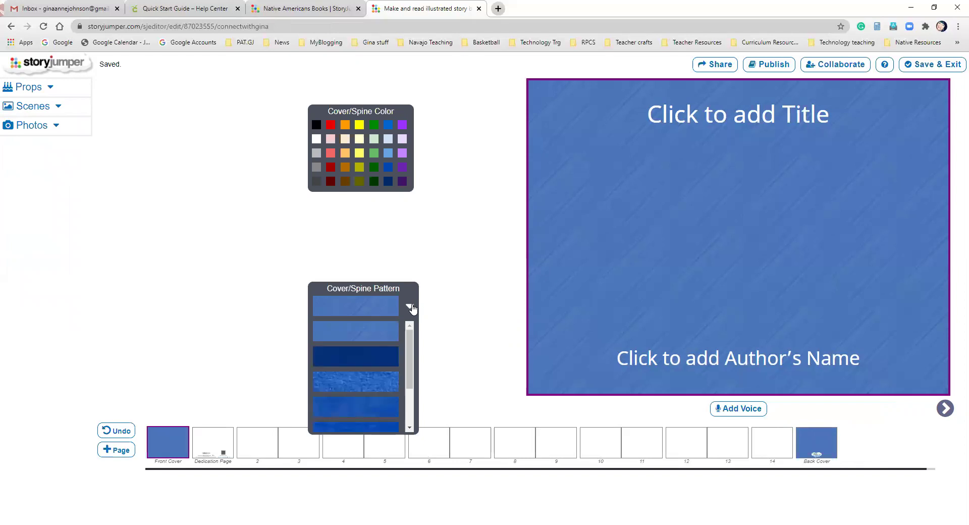
{"action": "mouse_move", "coordinate": [413, 356]}
{"action": "left_mouse_down"}
{"action": "mouse_move", "coordinate": [414, 396]}
{"action": "mouse_move", "coordinate": [413, 357]}
{"action": "left_mouse_up"}
{"action": "left_click", "coordinate": [345, 154]}
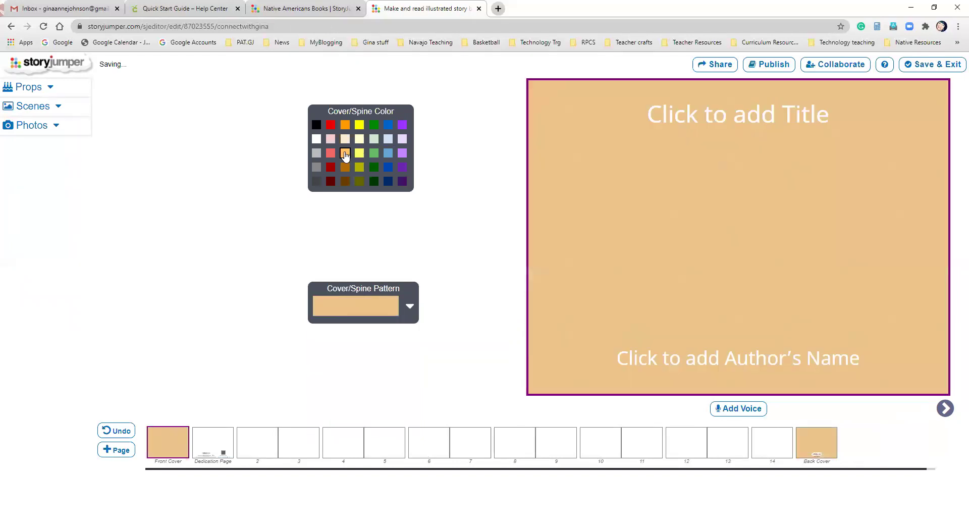
{"action": "left_click", "coordinate": [409, 306]}
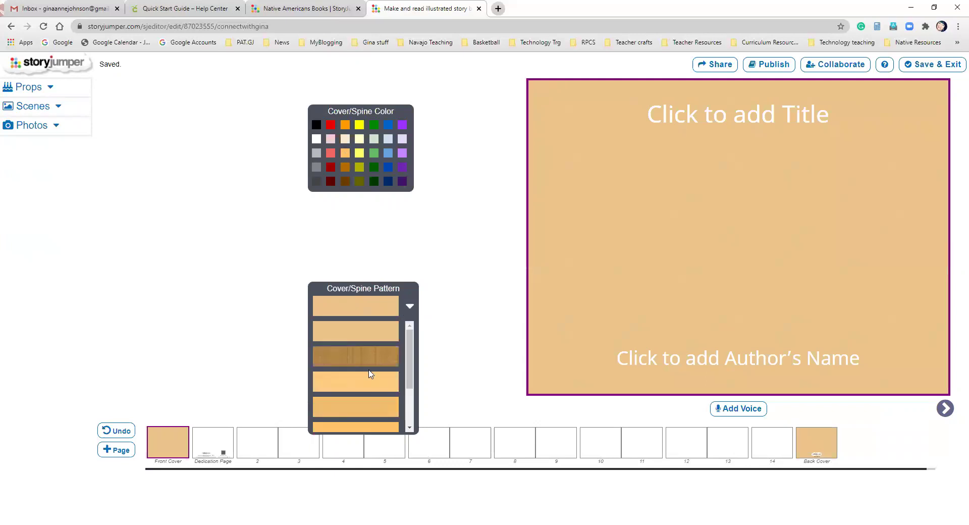
{"action": "scroll", "coordinate": [371, 373], "scroll_direction": "down", "scroll_amount": 2}
{"action": "scroll", "coordinate": [371, 372], "scroll_direction": "up", "scroll_amount": 2}
{"action": "left_click", "coordinate": [388, 152]}
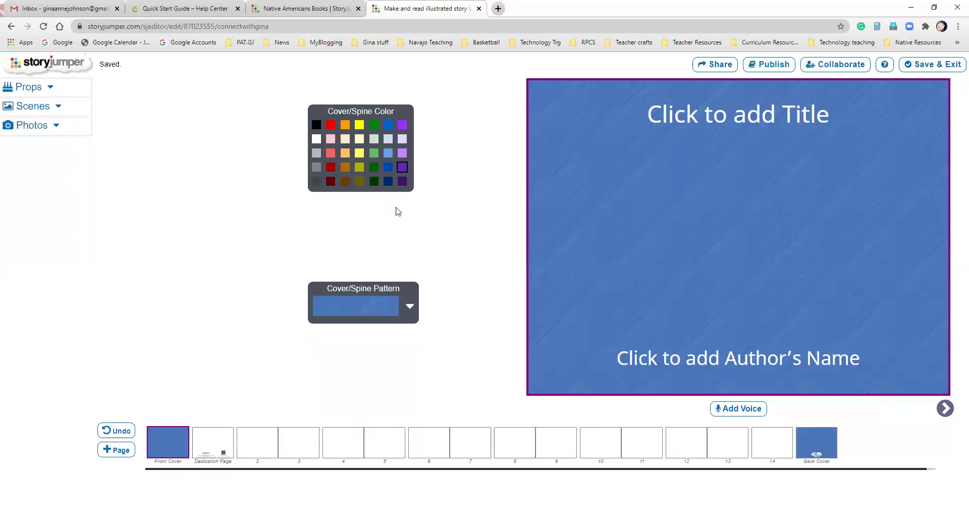
Color the book cover purple and apply the dark purple pattern with concentric dashed circles
{"action": "left_click", "coordinate": [410, 305]}
{"action": "scroll", "coordinate": [368, 382], "scroll_direction": "down", "scroll_amount": 4}
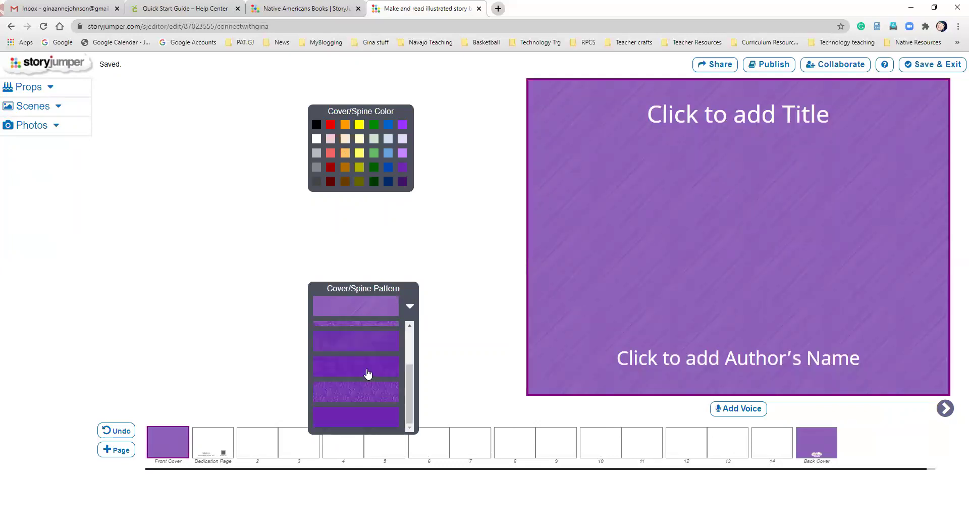
{"action": "left_click", "coordinate": [368, 374]}
{"action": "left_click", "coordinate": [257, 282]}
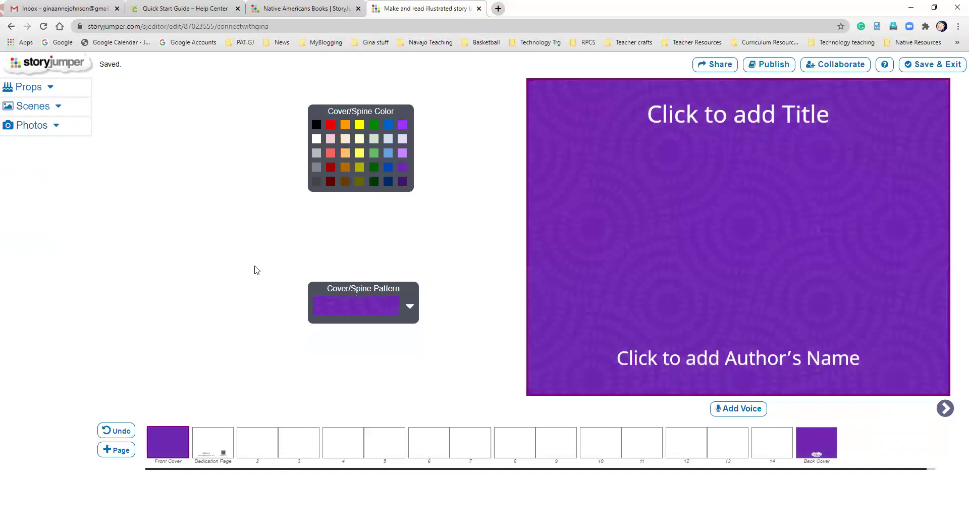
Browse the available props for the cover and open the character designer
{"action": "left_click", "coordinate": [51, 88]}
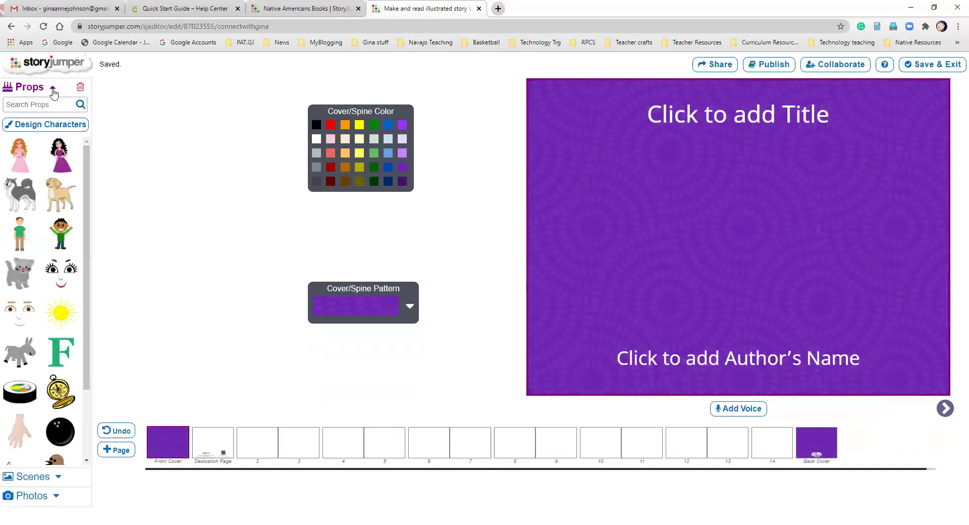
{"action": "scroll", "coordinate": [49, 295], "scroll_direction": "down", "scroll_amount": 3}
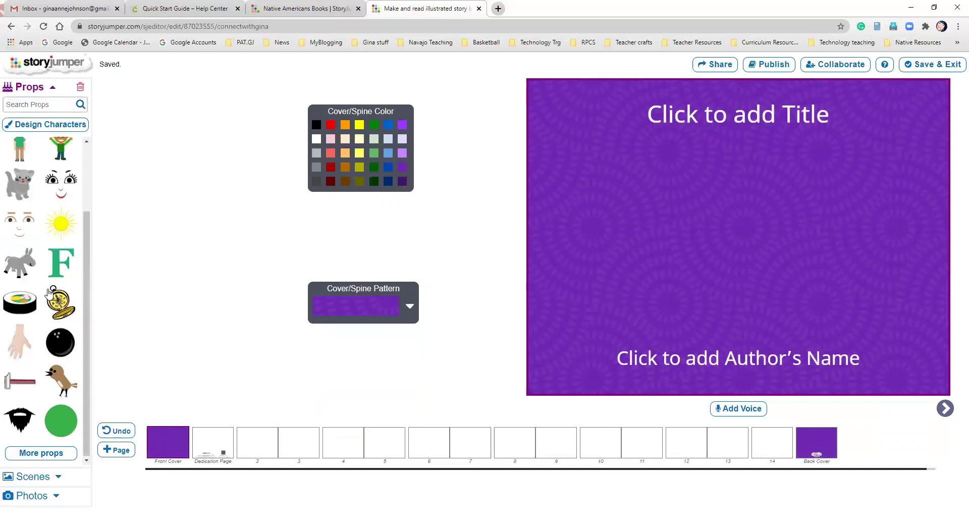
{"action": "scroll", "coordinate": [49, 294], "scroll_direction": "up", "scroll_amount": 3}
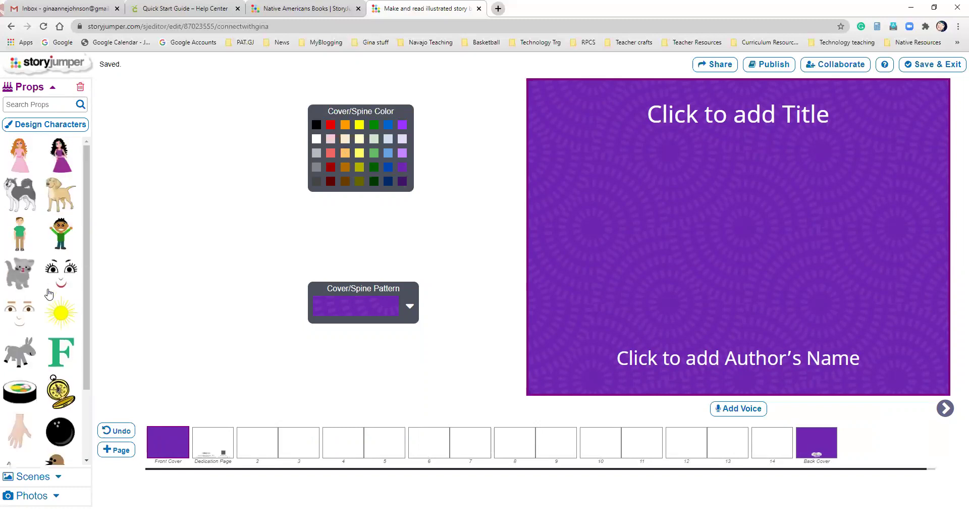
{"action": "left_click", "coordinate": [40, 125]}
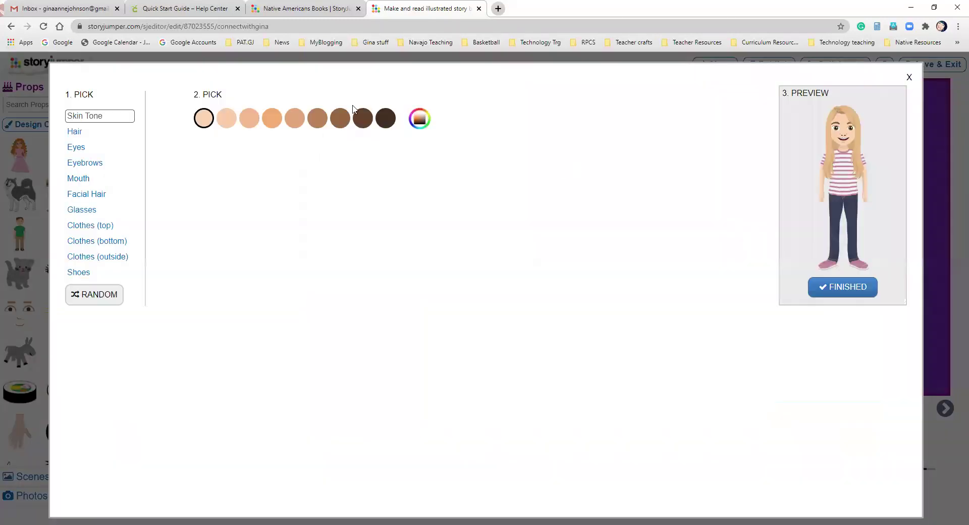
Give the character long black hair and the medium tan skin tone, the fifth swatch
{"action": "left_click", "coordinate": [341, 120]}
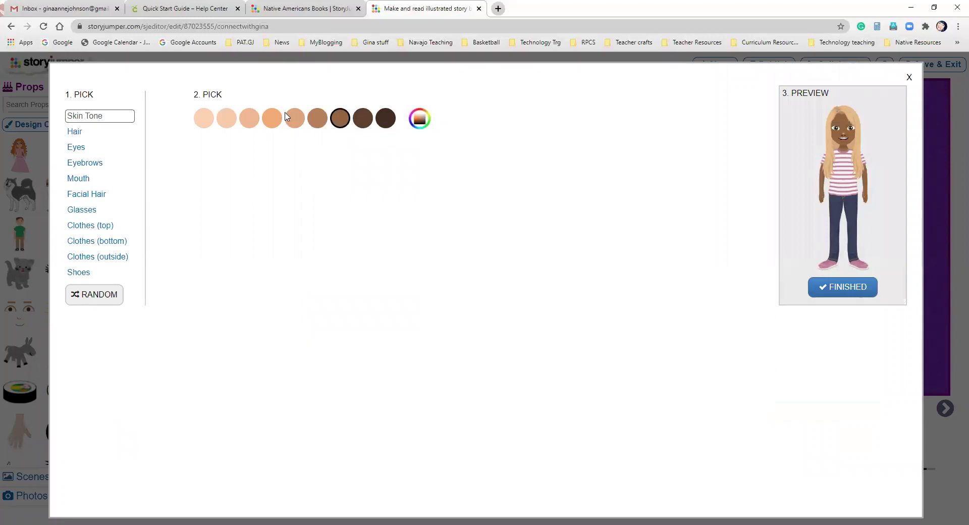
{"action": "left_click", "coordinate": [96, 134]}
{"action": "left_click", "coordinate": [365, 120]}
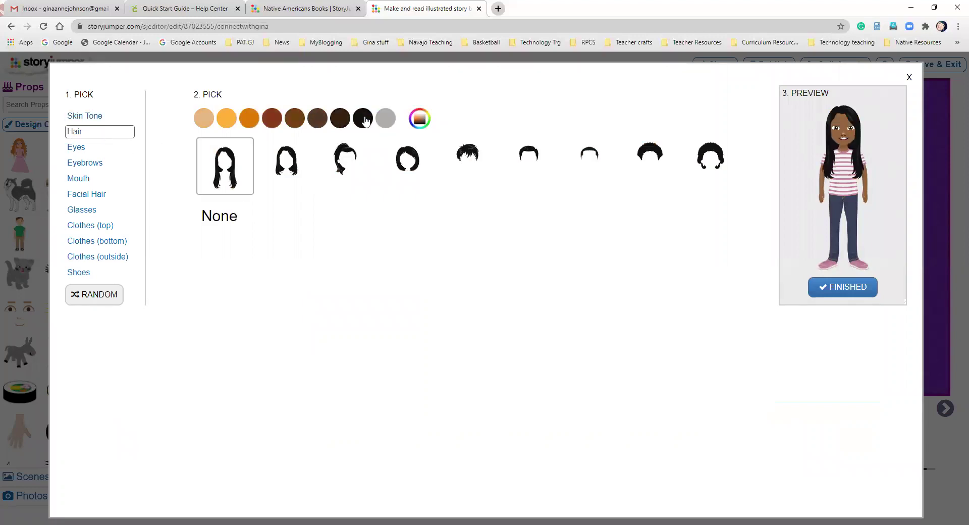
{"action": "left_click", "coordinate": [103, 117]}
{"action": "left_click", "coordinate": [251, 121]}
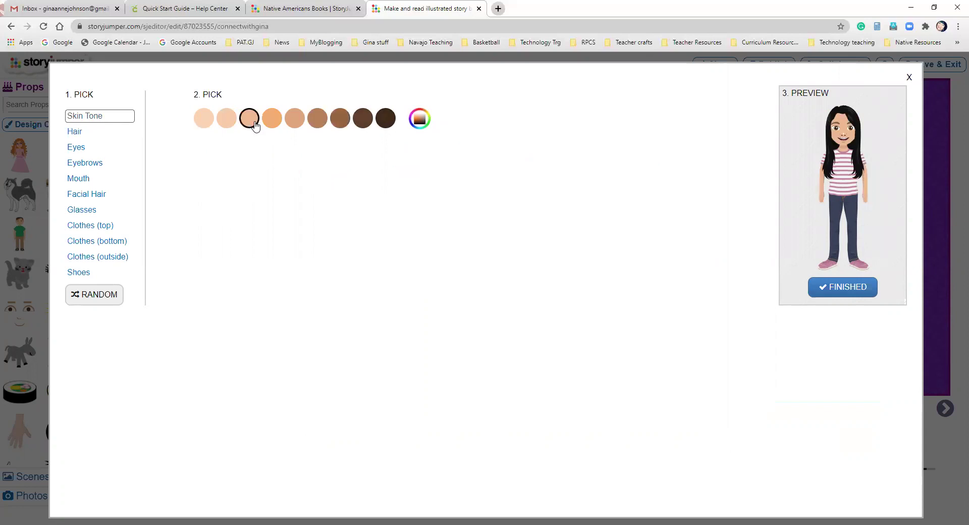
{"action": "left_click", "coordinate": [288, 125]}
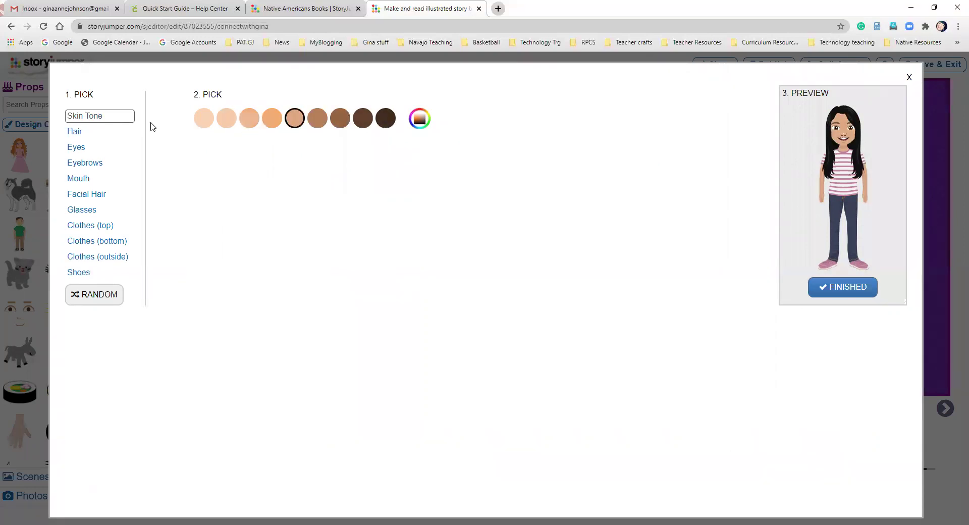
Look through the character's eyes, eyebrows, mouth, facial hair and glasses options, then finish the character design
{"action": "left_click", "coordinate": [95, 152]}
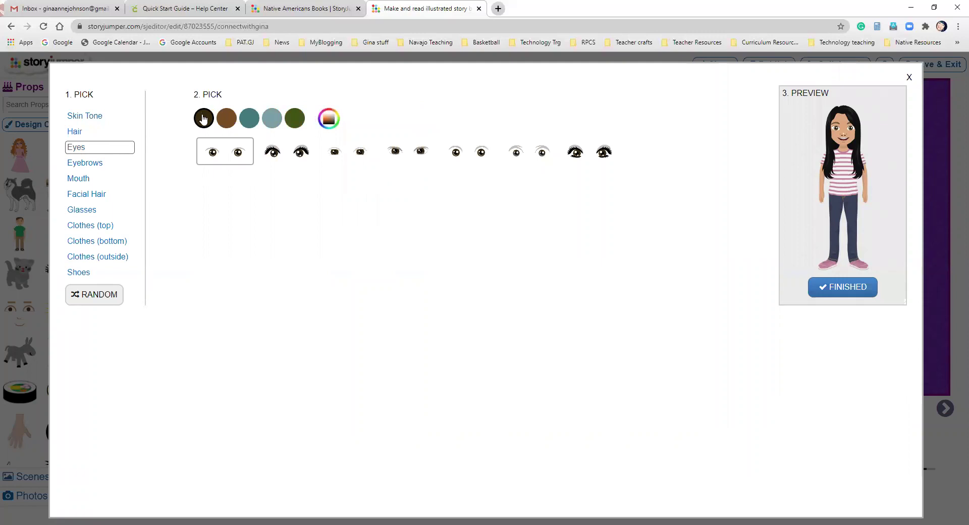
{"action": "left_click", "coordinate": [88, 164]}
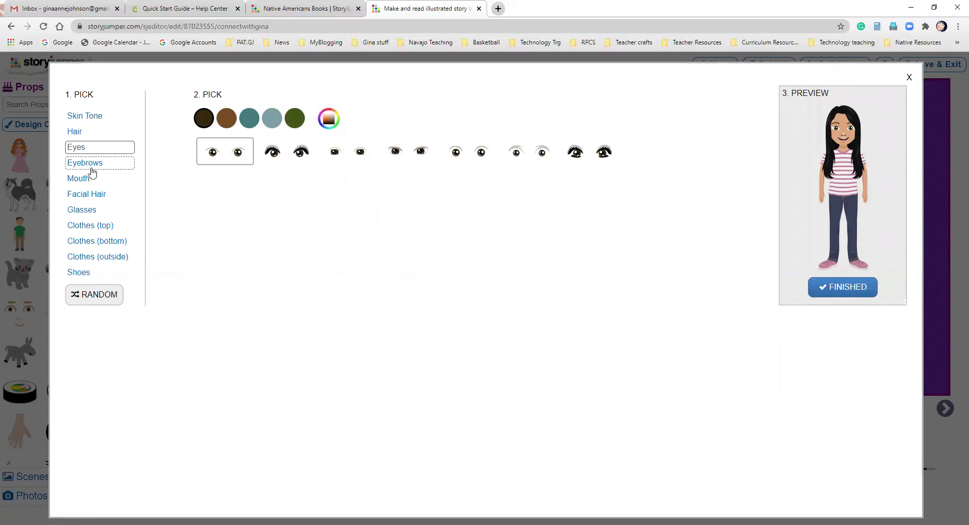
{"action": "left_click", "coordinate": [80, 181]}
{"action": "left_click", "coordinate": [82, 197]}
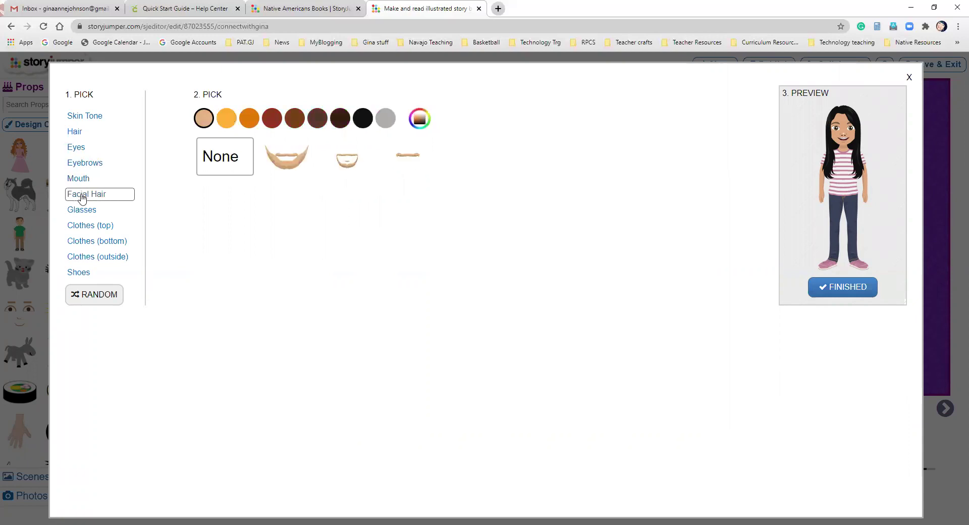
{"action": "left_click", "coordinate": [77, 214]}
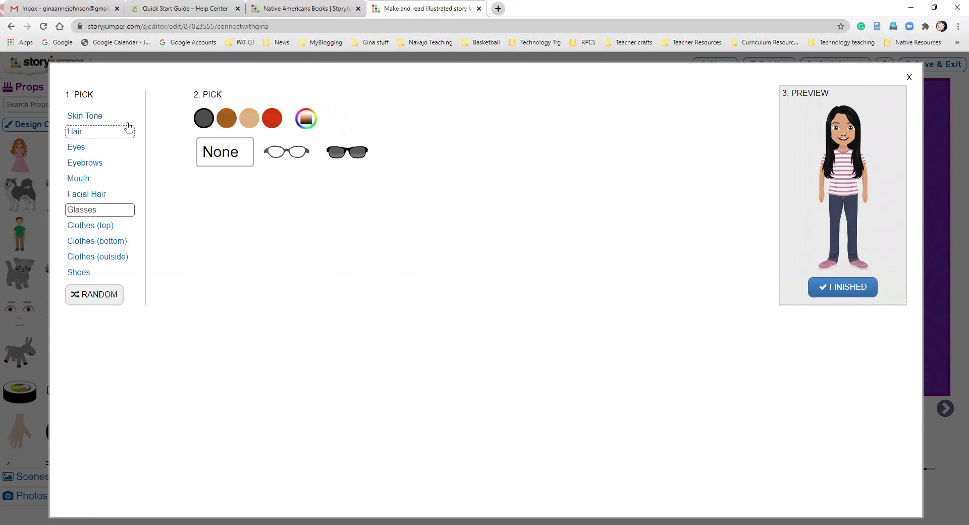
{"action": "left_click", "coordinate": [845, 288]}
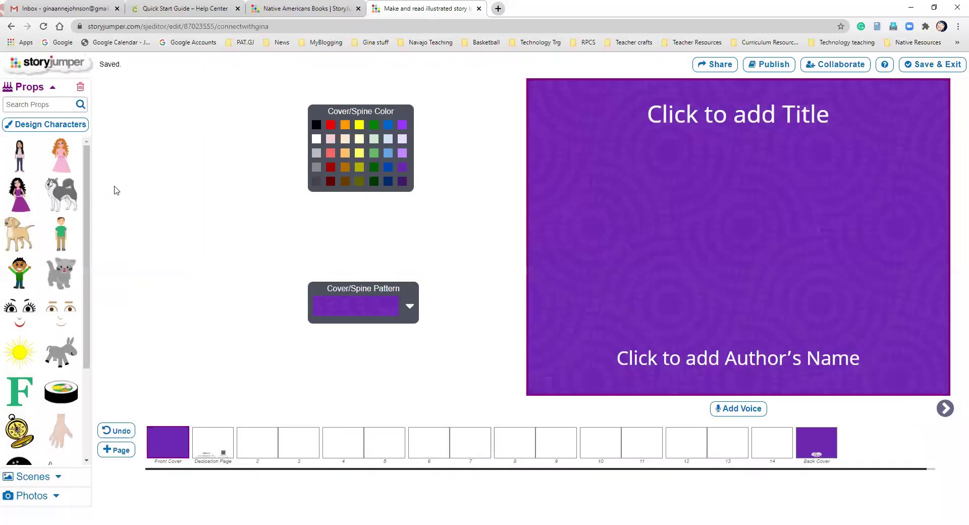
Add the custom character to the cover, enlarge it and place it along the left side, between title and author line
{"action": "left_click", "coordinate": [22, 160]}
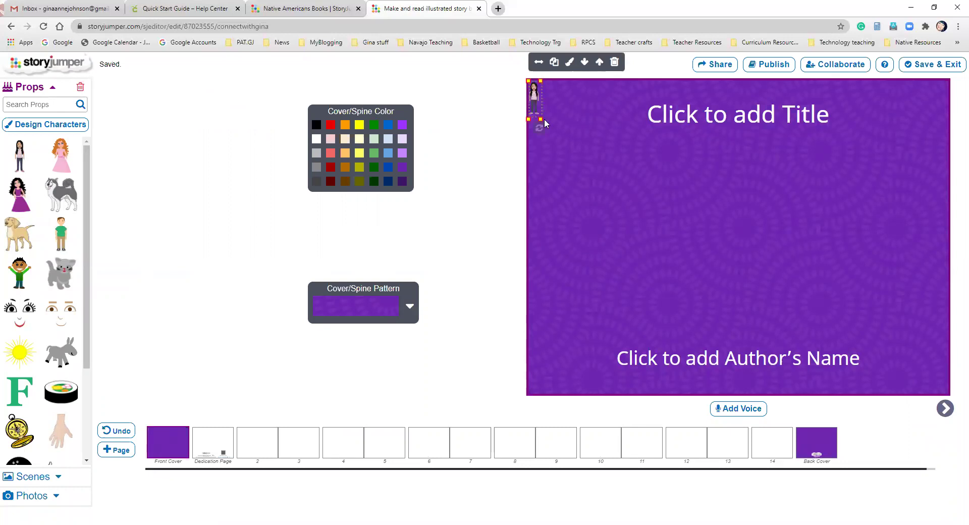
{"action": "left_click_drag", "start_coordinate": [541, 119], "coordinate": [605, 317]}
{"action": "left_click_drag", "start_coordinate": [568, 154], "coordinate": [586, 182]}
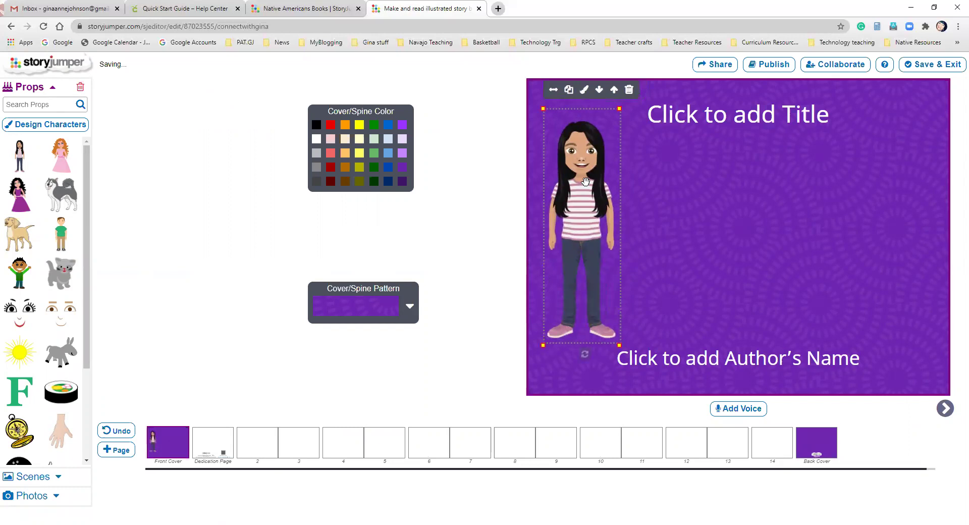
{"action": "left_click_drag", "start_coordinate": [618, 346], "coordinate": [605, 302]}
{"action": "left_click_drag", "start_coordinate": [599, 245], "coordinate": [602, 259]}
Enter the cover title as the person's first name followed by "át’į́."
{"action": "left_click", "coordinate": [716, 119]}
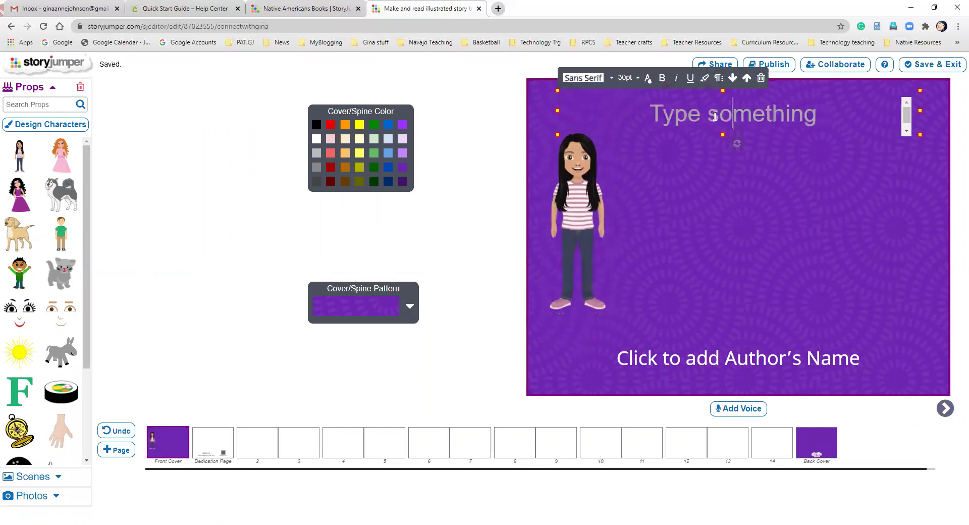
{"action": "type", "text": "G"}
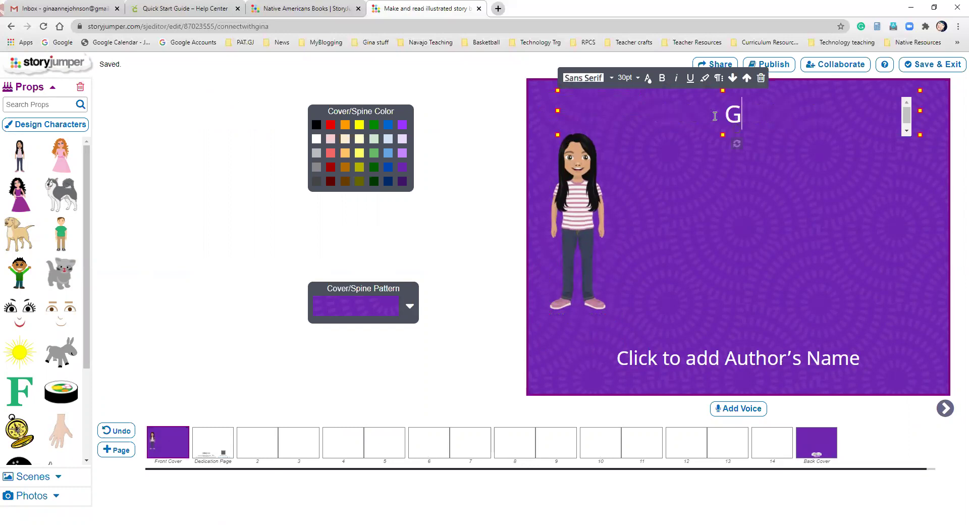
{"action": "type", "text": "ina á"}
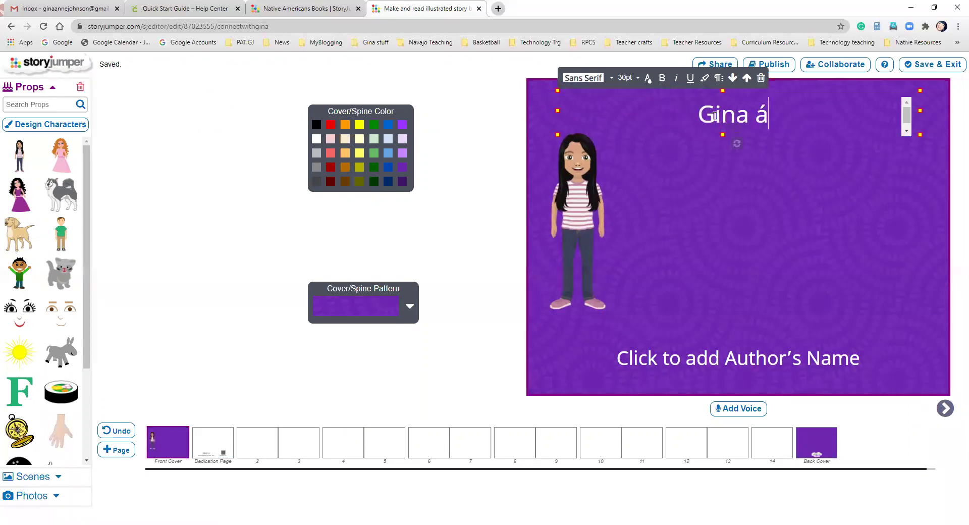
{"action": "type", "text": "t’i"}
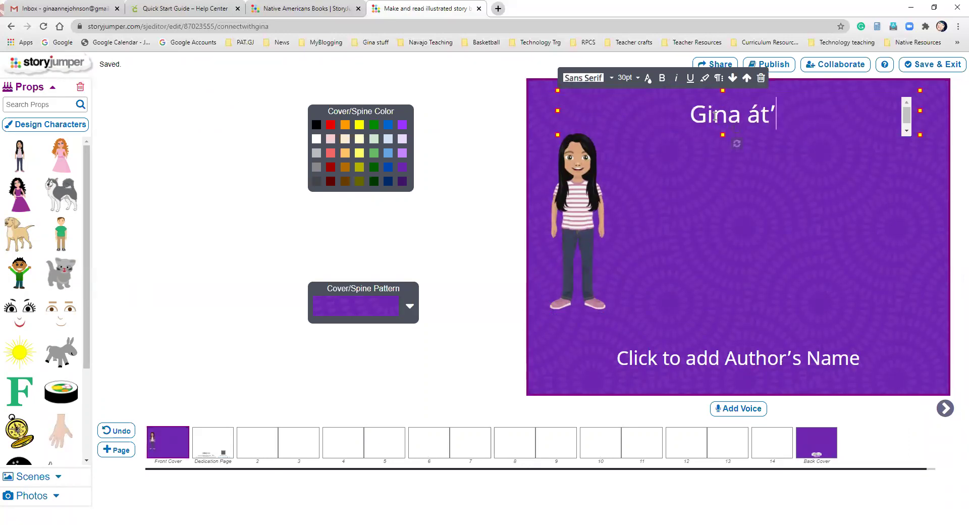
{"action": "key", "text": "BackSpace"}
{"action": "type", "text": "į."}
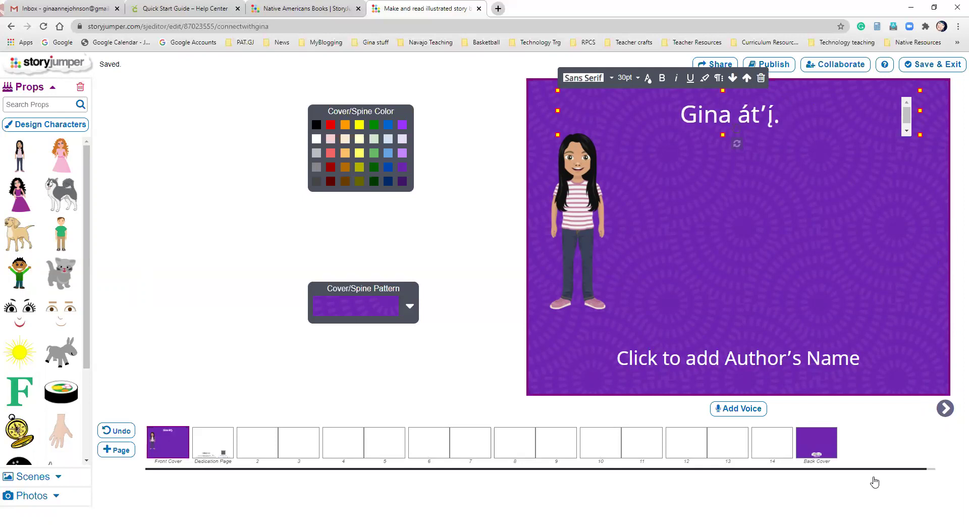
Set the font of the whole cover title to Serif
{"action": "left_click_drag", "start_coordinate": [787, 107], "coordinate": [669, 130]}
{"action": "left_click", "coordinate": [614, 83]}
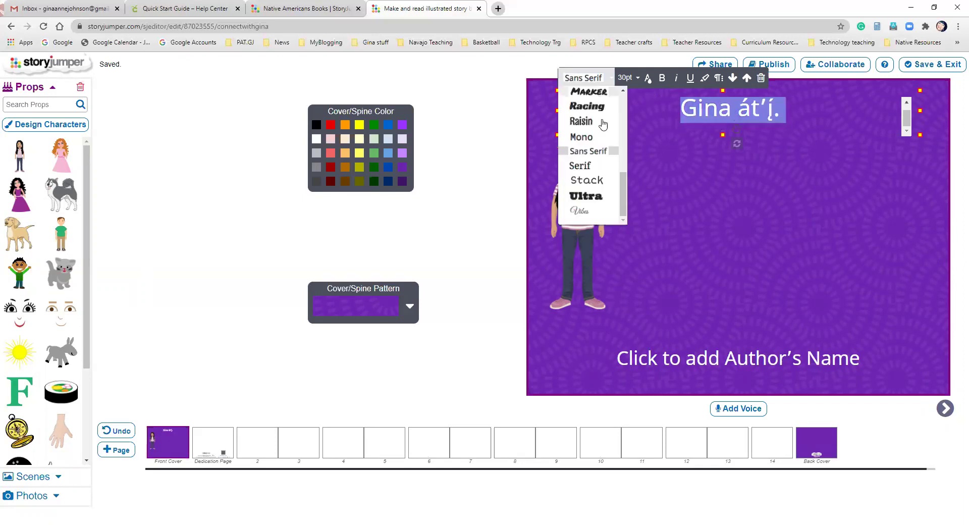
{"action": "left_click", "coordinate": [591, 166]}
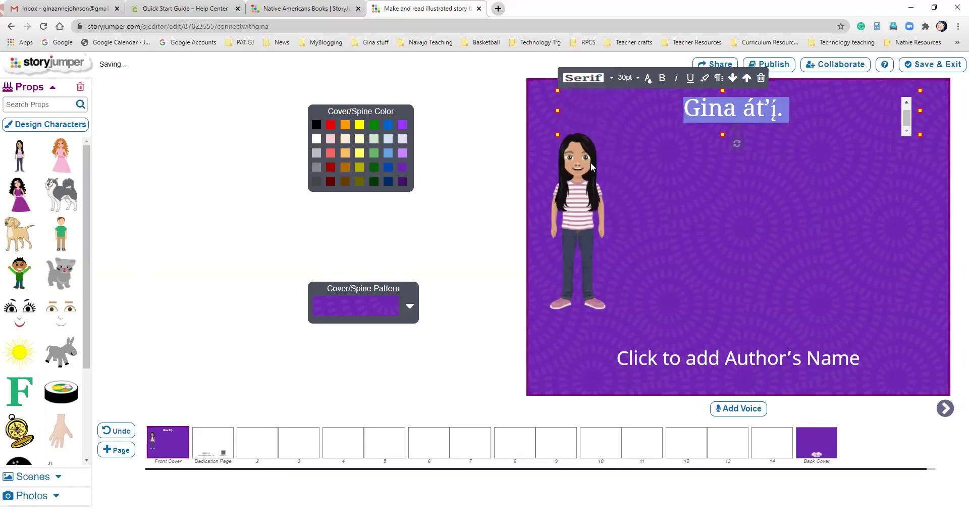
Enter "Bá’ólta’í áyiilaa." as the author line on the cover
{"action": "left_click", "coordinate": [803, 348]}
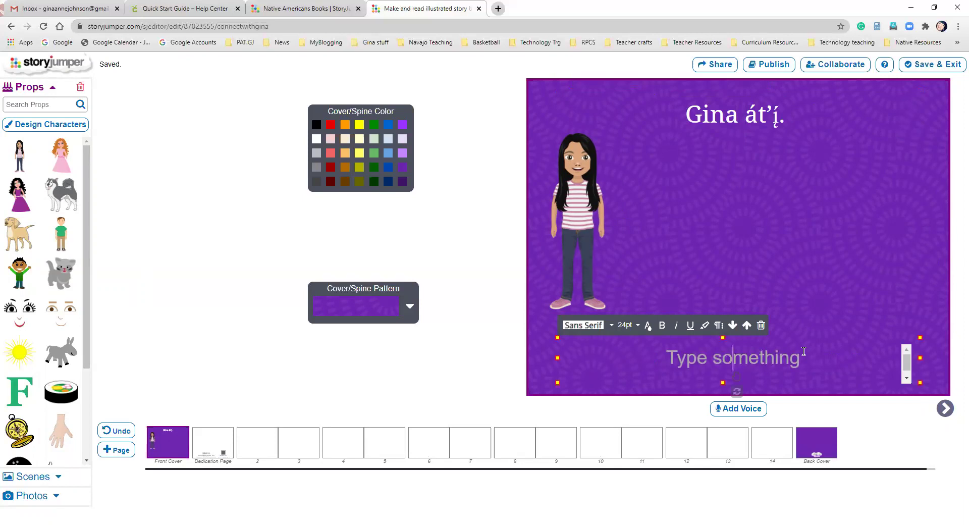
{"action": "type", "text": "Ba"}
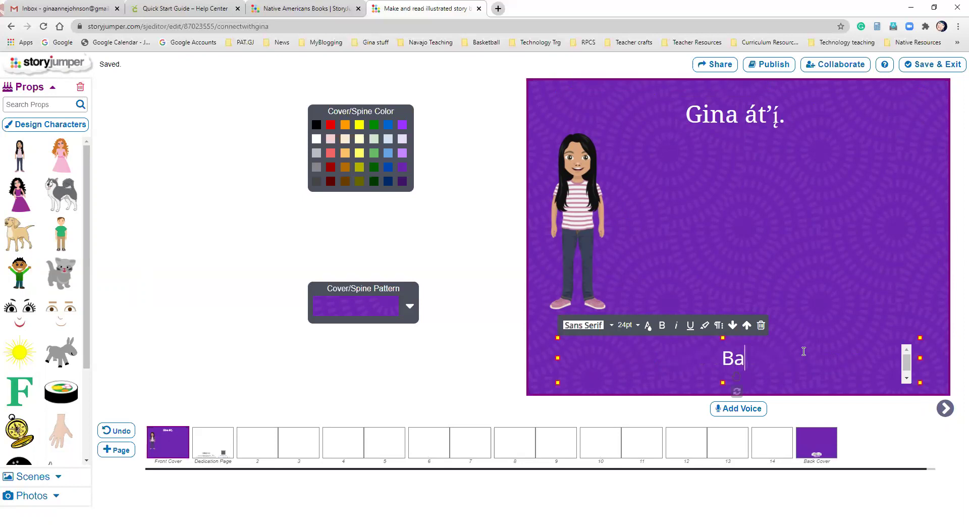
{"action": "type", "text": "’ól"}
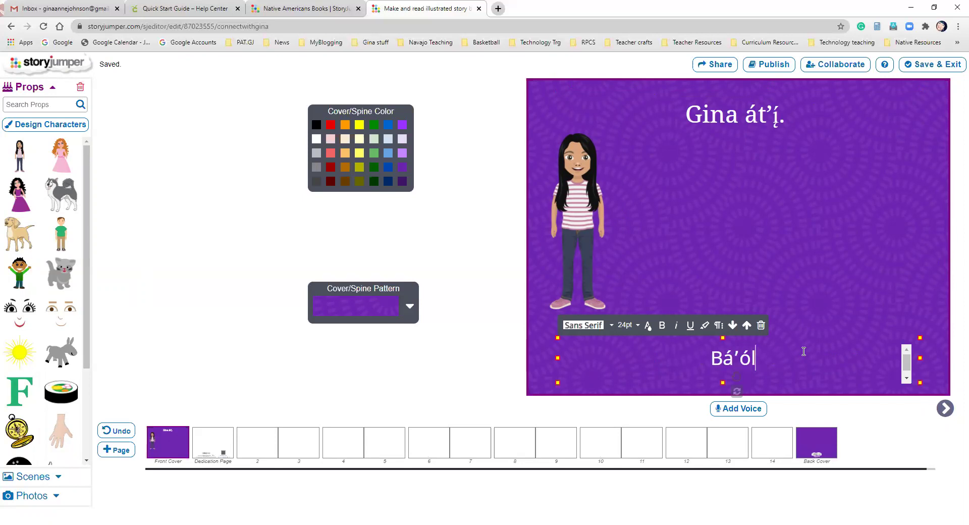
{"action": "type", "text": "ta’i"}
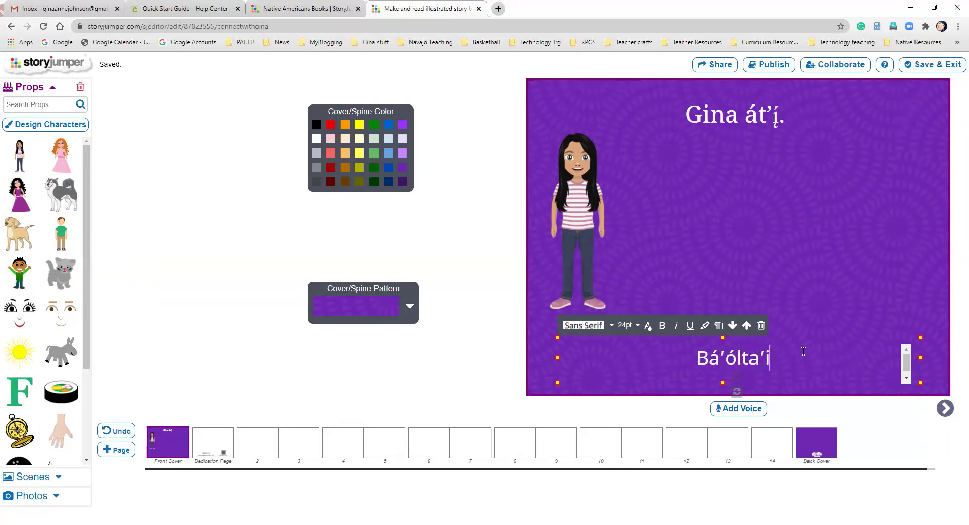
{"action": "key", "text": "BackSpace"}
{"action": "type", "text": "í "}
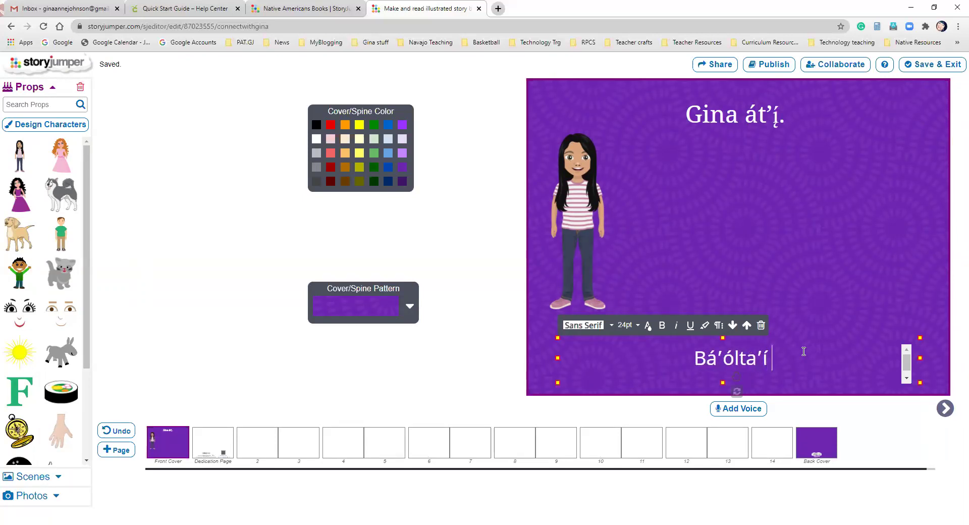
{"action": "type", "text": "áyil"}
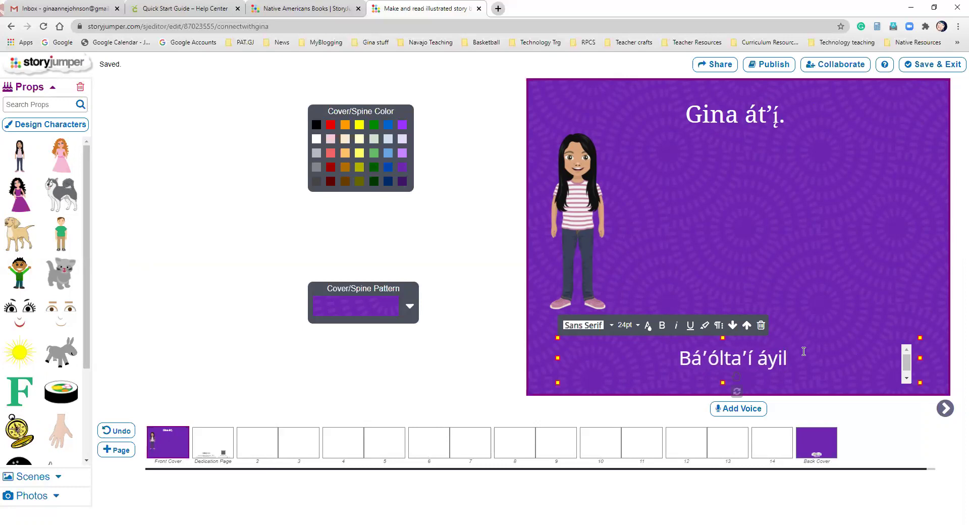
{"action": "key", "text": "BackSpace"}
{"action": "type", "text": "ilaa."}
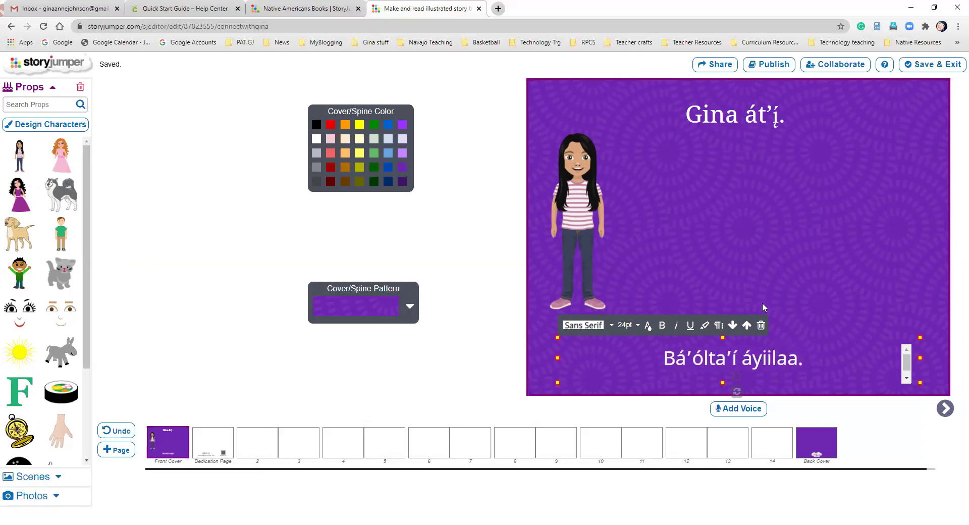
{"action": "left_click", "coordinate": [807, 257]}
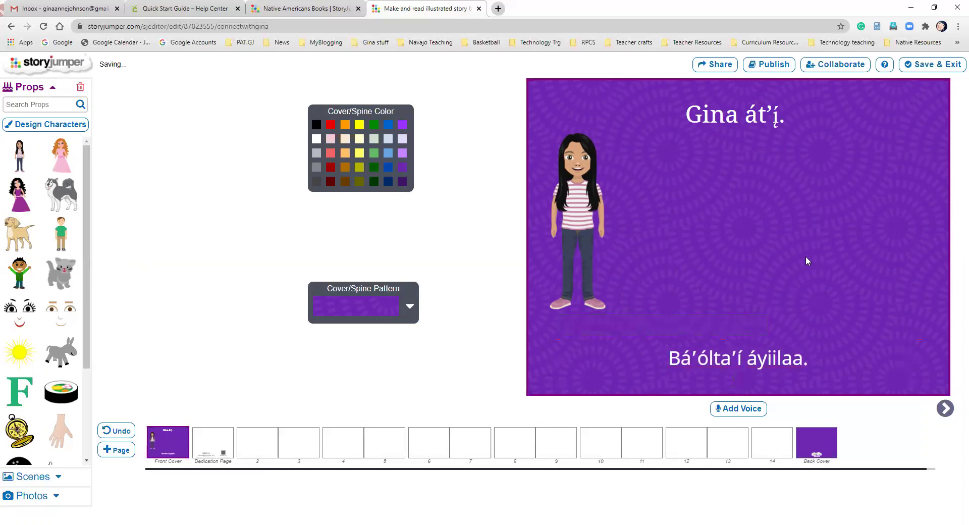
Color the whole cover title bright yellow
{"action": "left_click", "coordinate": [757, 121]}
{"action": "left_click_drag", "start_coordinate": [785, 117], "coordinate": [668, 99]}
{"action": "left_click", "coordinate": [648, 78]}
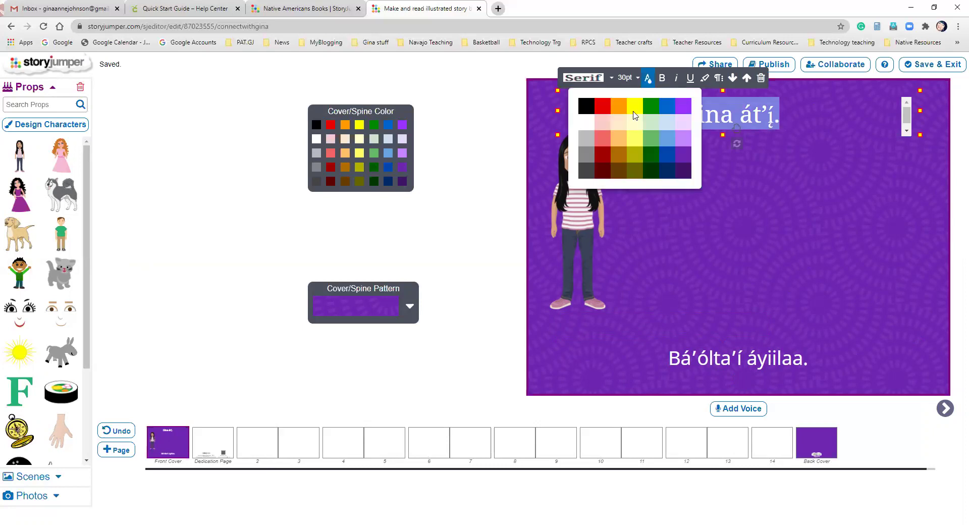
{"action": "left_click", "coordinate": [636, 107]}
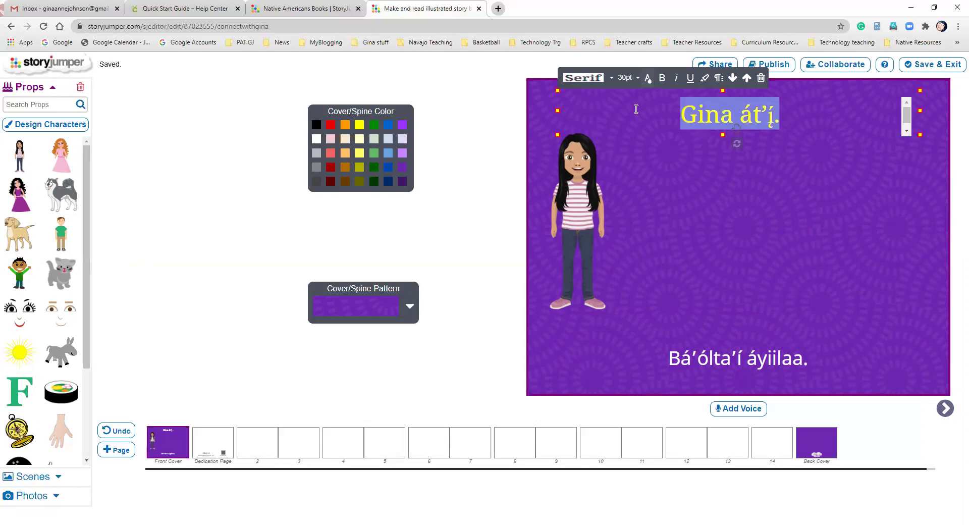
Set the cover title's size to 60 pt and make its text box taller to fit
{"action": "left_click", "coordinate": [626, 77]}
{"action": "left_click", "coordinate": [629, 187]}
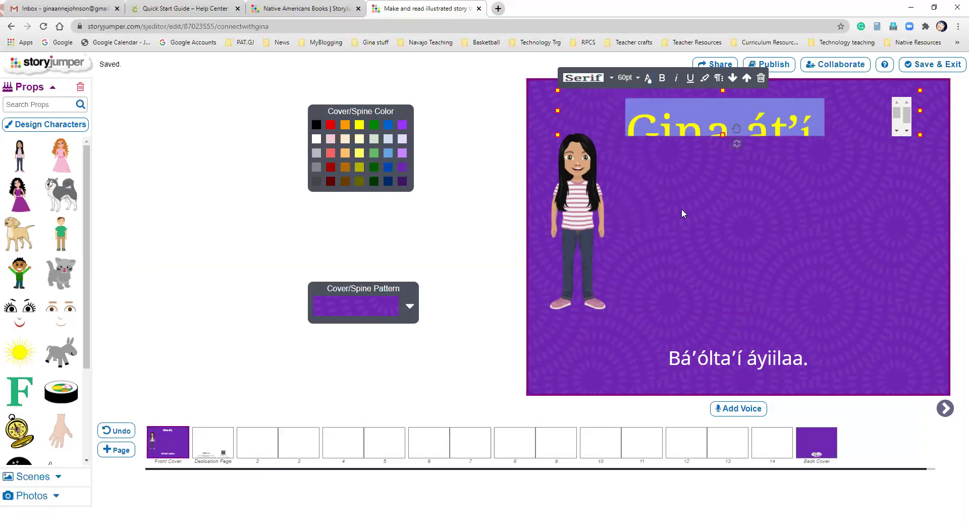
{"action": "left_click_drag", "start_coordinate": [920, 134], "coordinate": [926, 165]}
{"action": "left_click", "coordinate": [873, 223]}
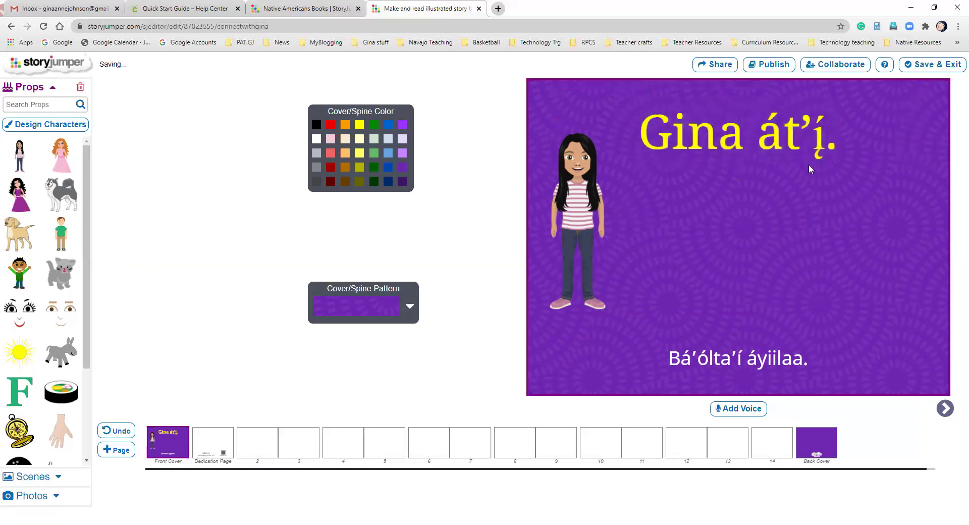
Narrow the title's text box from its right edge and move the character to the lower right of the cover
{"action": "left_click", "coordinate": [771, 140]}
{"action": "left_click", "coordinate": [848, 186]}
{"action": "left_click", "coordinate": [815, 131]}
{"action": "mouse_move", "coordinate": [740, 174]}
{"action": "left_mouse_down"}
{"action": "mouse_move", "coordinate": [721, 176]}
{"action": "mouse_move", "coordinate": [740, 174]}
{"action": "left_mouse_up"}
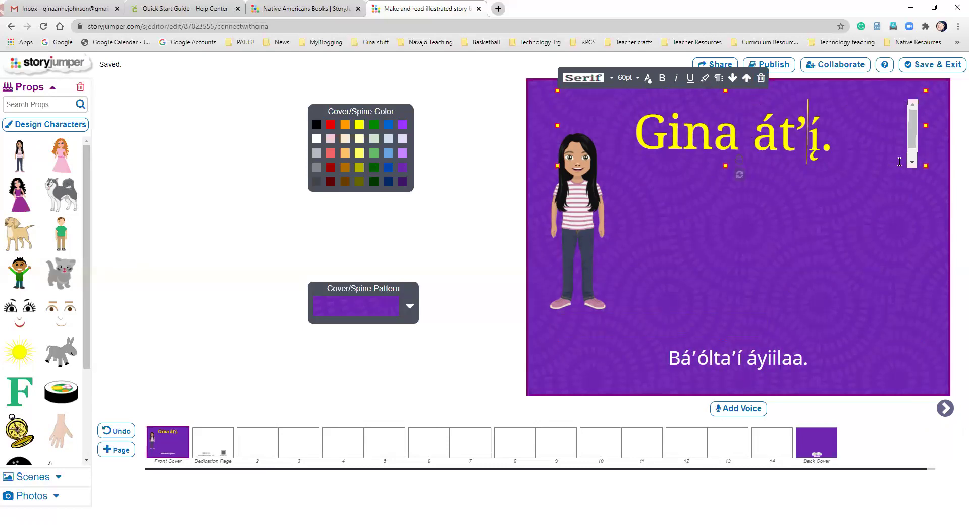
{"action": "left_click_drag", "start_coordinate": [926, 165], "coordinate": [852, 142]}
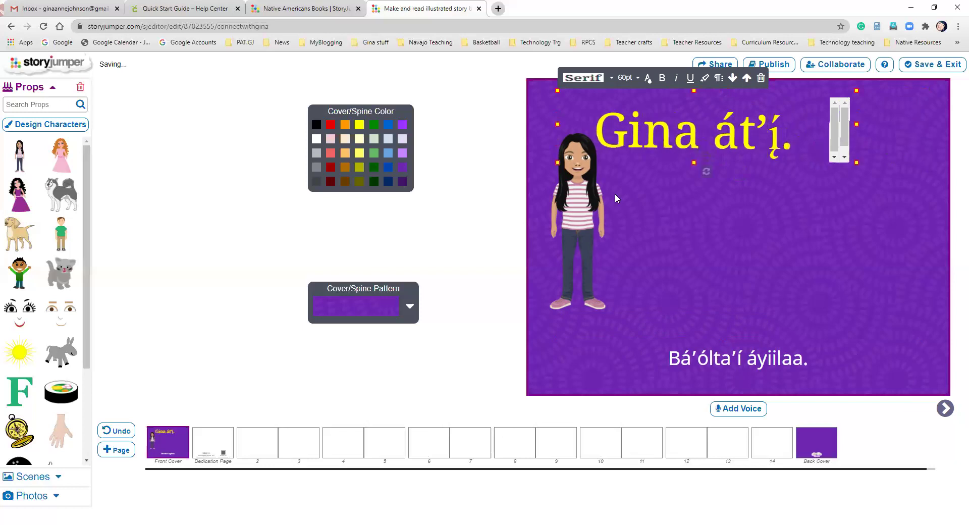
{"action": "left_click", "coordinate": [566, 222]}
{"action": "left_click_drag", "start_coordinate": [566, 222], "coordinate": [920, 259]}
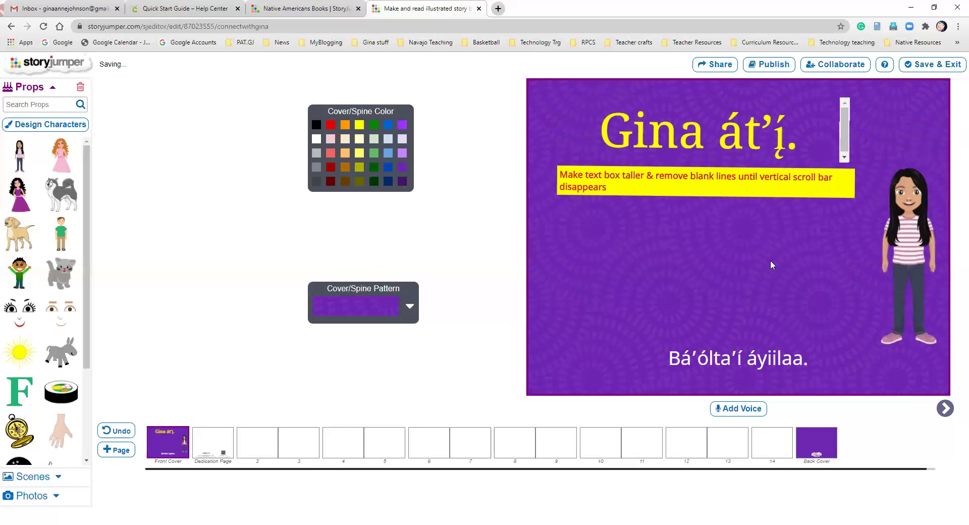
Move in the left edge of the title's text box and adjust the box's height
{"action": "left_click", "coordinate": [606, 180]}
{"action": "left_click_drag", "start_coordinate": [558, 160], "coordinate": [574, 135]}
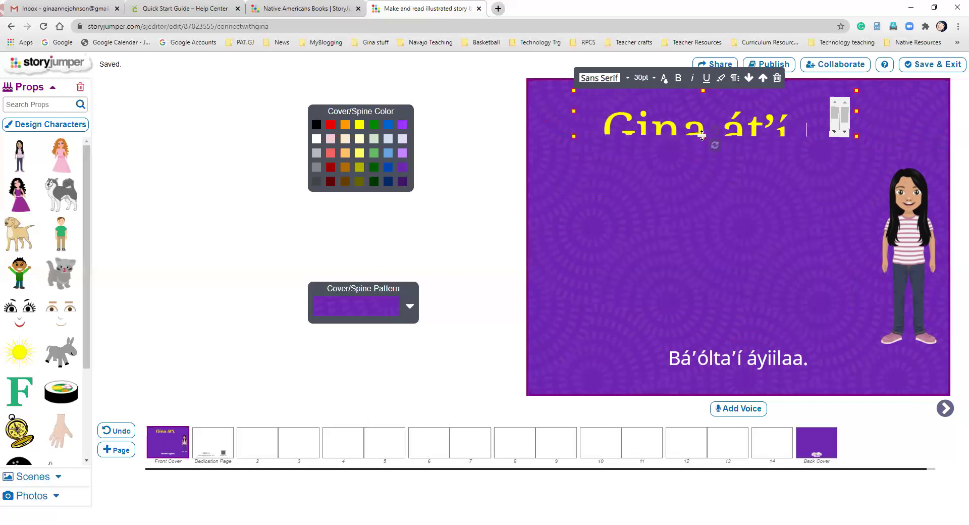
{"action": "left_click_drag", "start_coordinate": [703, 135], "coordinate": [704, 151]}
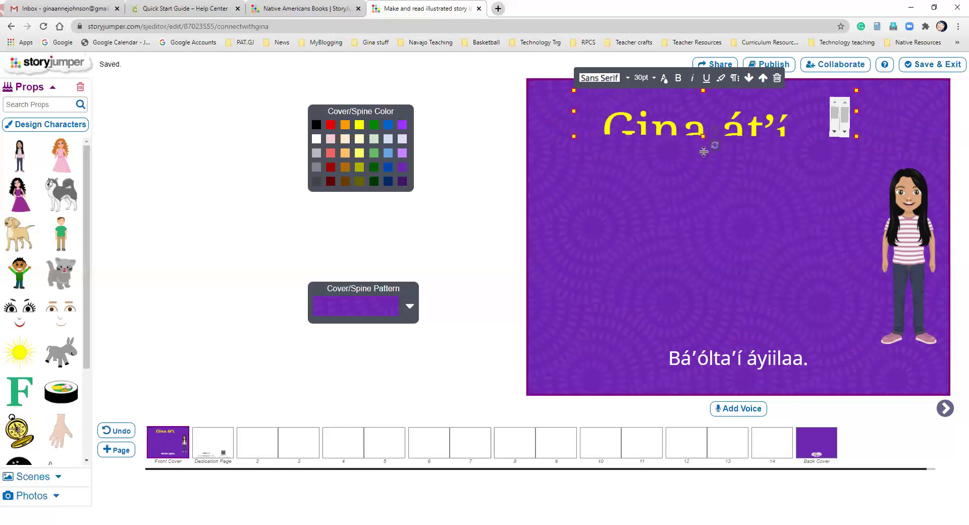
{"action": "left_click", "coordinate": [723, 223]}
{"action": "left_click", "coordinate": [703, 155]}
Set the whole cover title's size to 36 pt
{"action": "key", "text": "ctrl+a"}
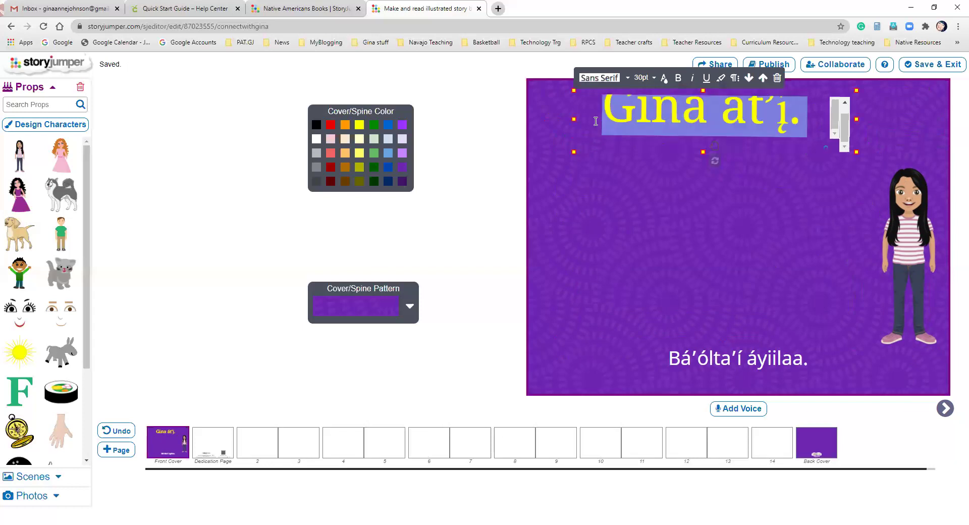
{"action": "left_click", "coordinate": [650, 80]}
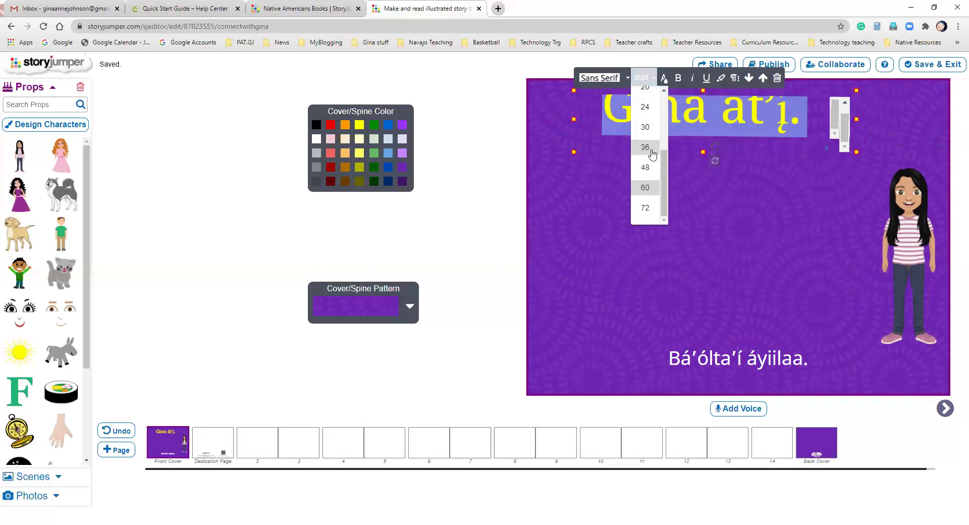
{"action": "left_click", "coordinate": [649, 147]}
{"action": "left_click", "coordinate": [663, 225]}
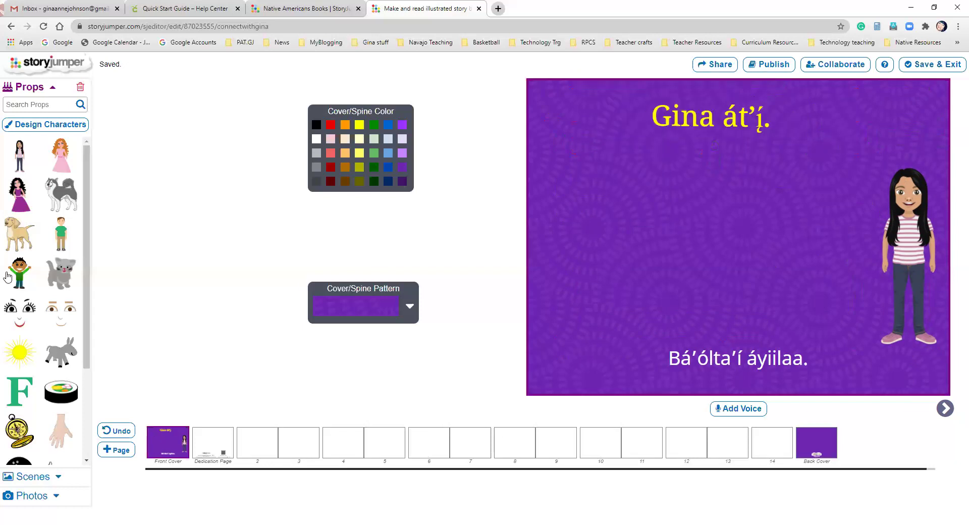
Add the yellow sun prop to the upper-left corner of the cover and enlarge it to about three times its size
{"action": "scroll", "coordinate": [35, 303], "scroll_direction": "down", "scroll_amount": 2}
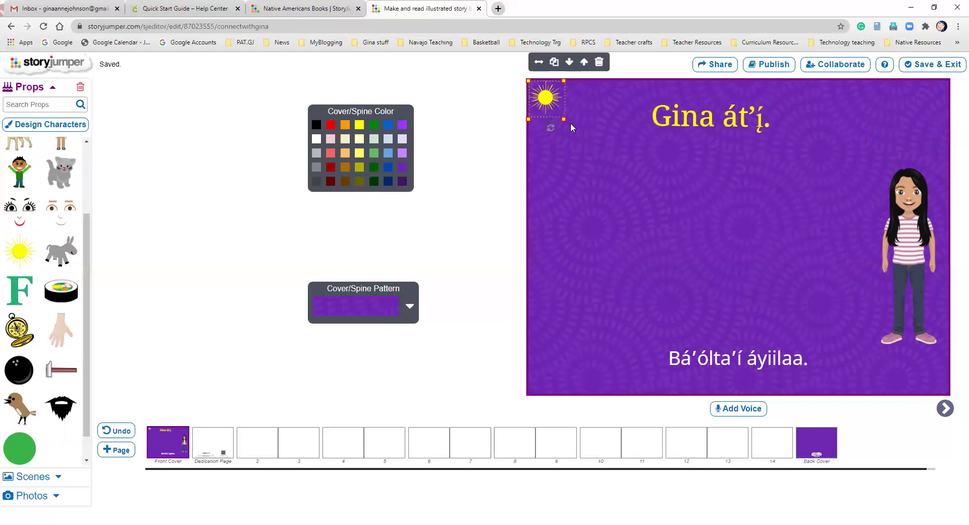
{"action": "left_click_drag", "start_coordinate": [564, 120], "coordinate": [637, 193]}
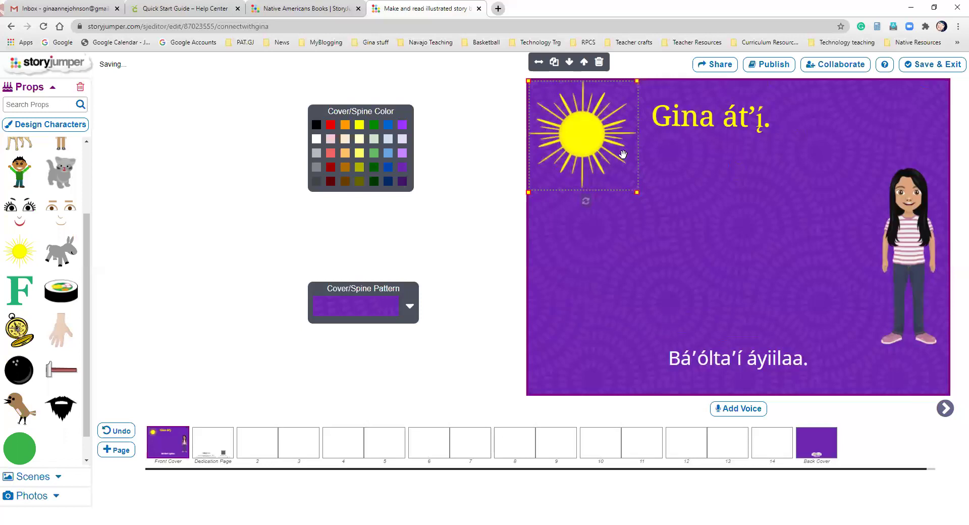
Replace the words after the name in the cover title with "hooghandi sidá."
{"action": "left_click", "coordinate": [690, 116]}
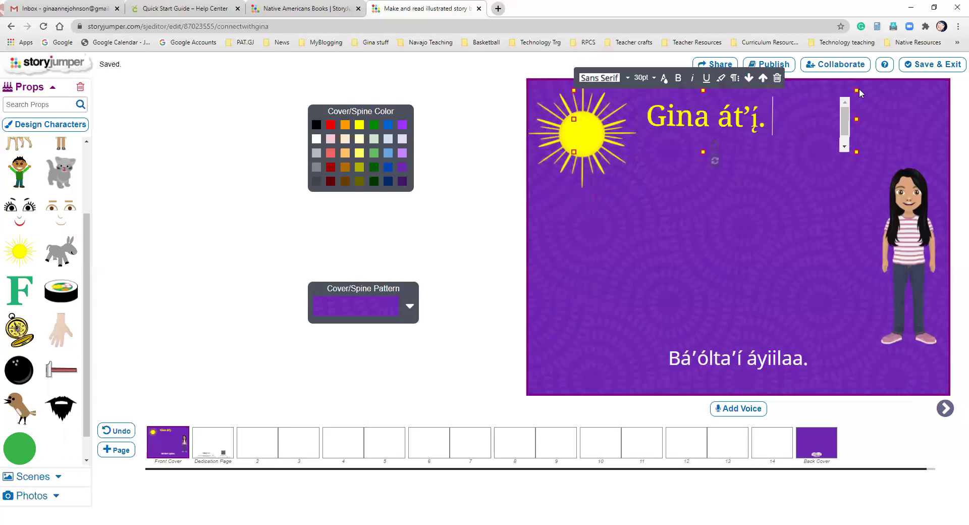
{"action": "left_click", "coordinate": [773, 124]}
{"action": "key", "text": "BackSpace"}
{"action": "key", "text": "BackSpace"}
{"action": "key", "text": "BackSpace"}
{"action": "key", "text": "BackSpace"}
{"action": "key", "text": "BackSpace"}
{"action": "type", "text": "hooghan"}
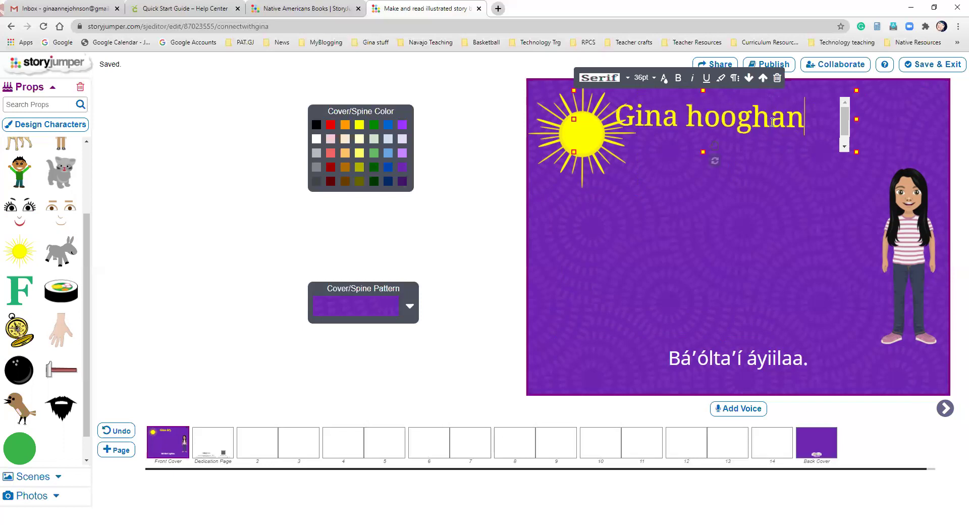
{"action": "type", "text": "di sidá."}
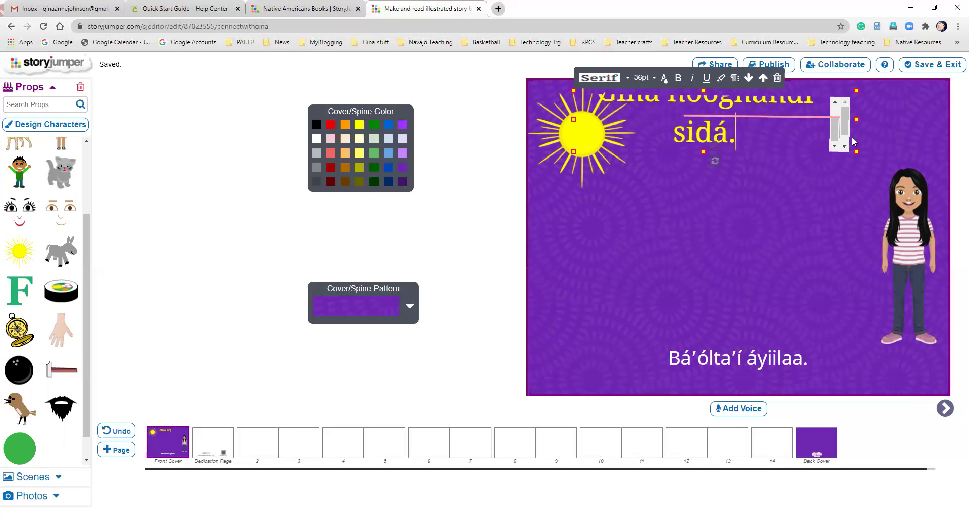
Set the whole cover title's size to 24 pt
{"action": "mouse_move", "coordinate": [785, 128]}
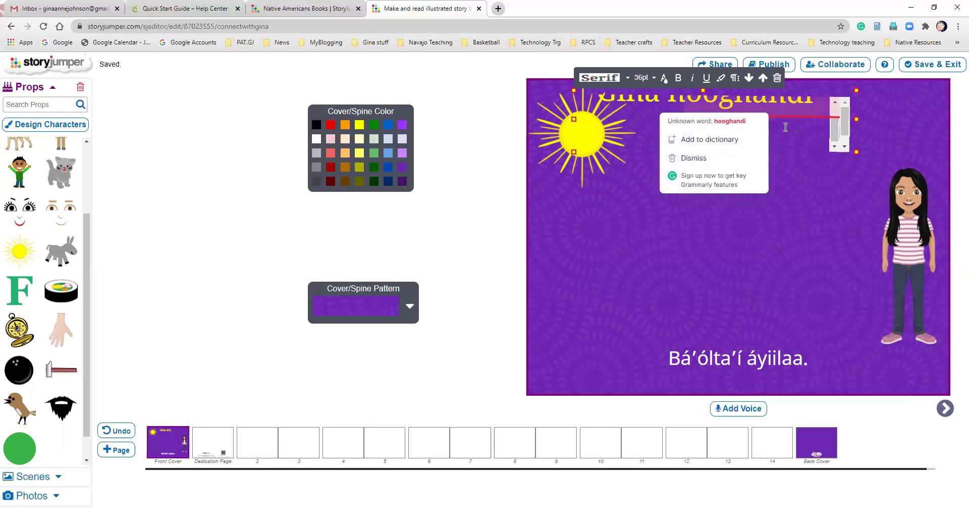
{"action": "left_click_drag", "start_coordinate": [738, 146], "coordinate": [591, 94]}
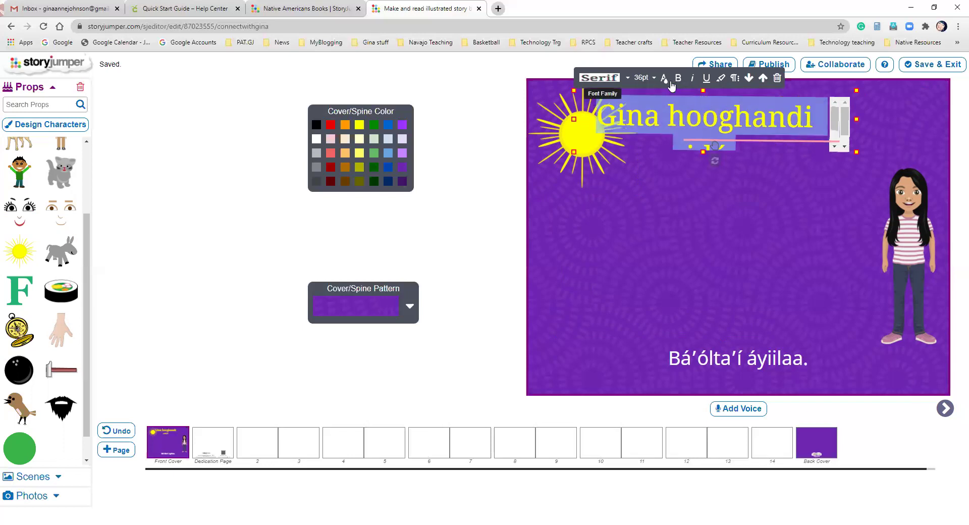
{"action": "left_click", "coordinate": [644, 77]}
{"action": "left_click", "coordinate": [645, 127]}
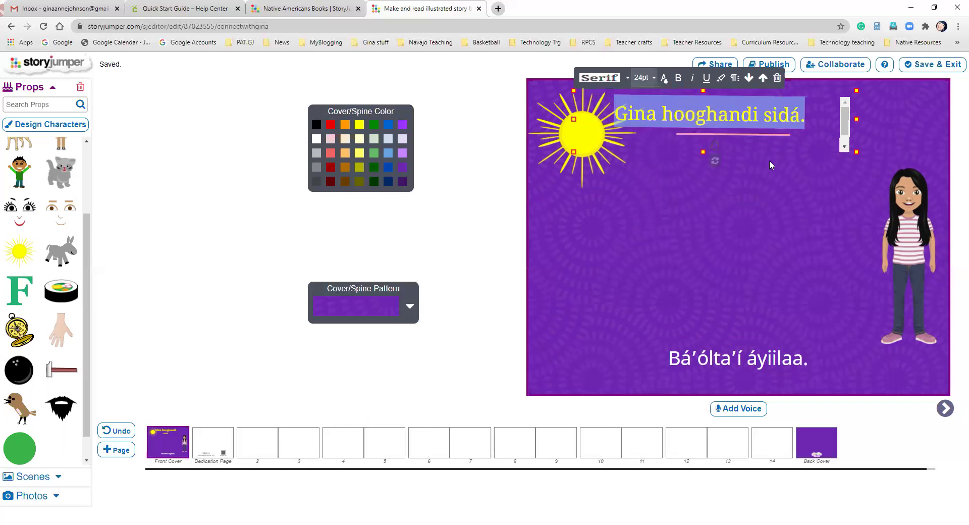
{"action": "left_click", "coordinate": [818, 187]}
Move the title's text box down the cover and tilt it so the text rises slightly toward the right
{"action": "left_click", "coordinate": [767, 117]}
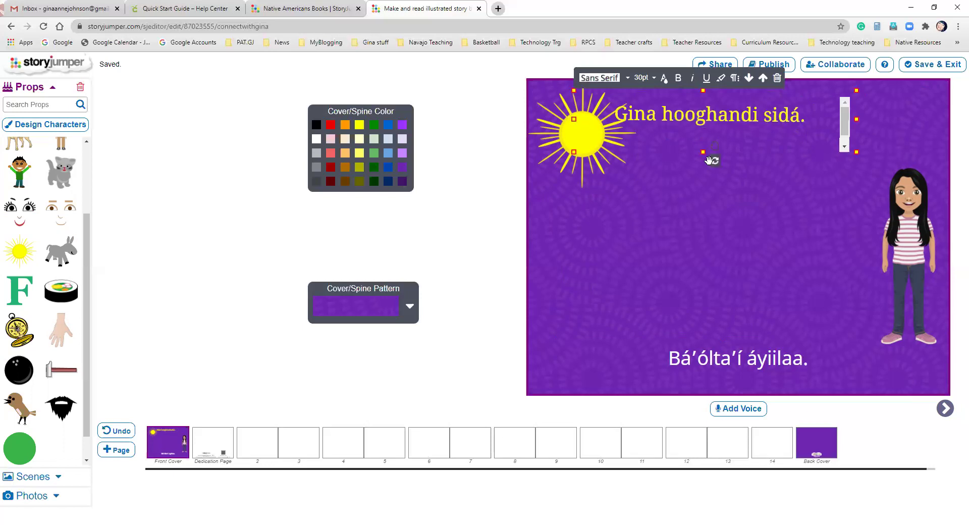
{"action": "left_click_drag", "start_coordinate": [716, 157], "coordinate": [702, 251]}
{"action": "left_click_drag", "start_coordinate": [839, 173], "coordinate": [842, 155]}
{"action": "left_click", "coordinate": [766, 259]}
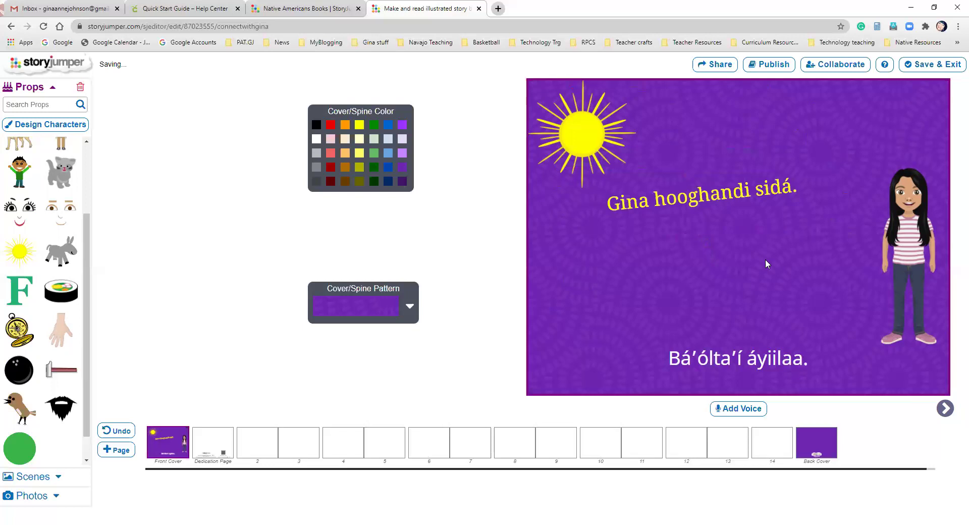
Shift the tilted title down and to the left, and nudge the sun slightly to the right
{"action": "left_click", "coordinate": [699, 198]}
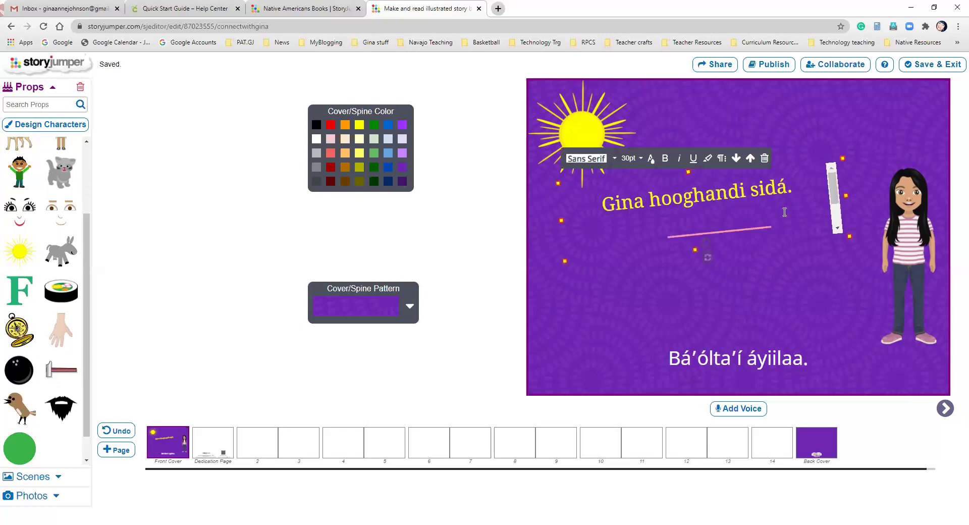
{"action": "left_click_drag", "start_coordinate": [699, 246], "coordinate": [673, 262]}
{"action": "left_click_drag", "start_coordinate": [594, 130], "coordinate": [607, 133]}
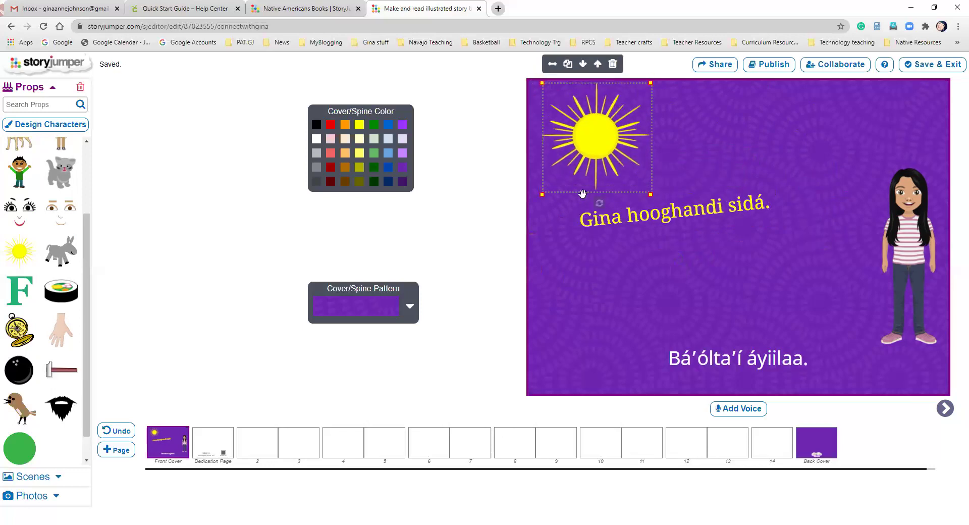
{"action": "left_click", "coordinate": [427, 306]}
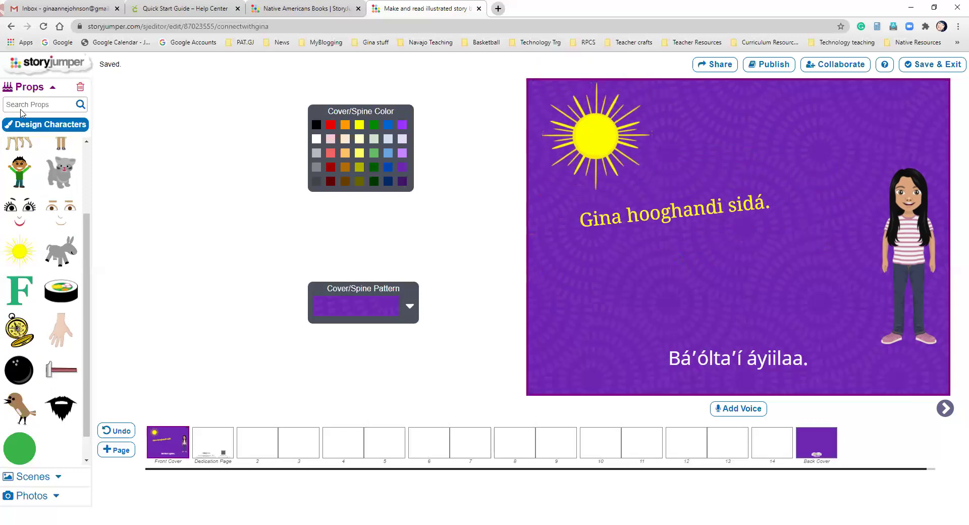
Try the village, garden and underwater scenes in turn as the cover background
{"action": "scroll", "coordinate": [60, 266], "scroll_direction": "down", "scroll_amount": 1}
{"action": "scroll", "coordinate": [61, 253], "scroll_direction": "up", "scroll_amount": 3}
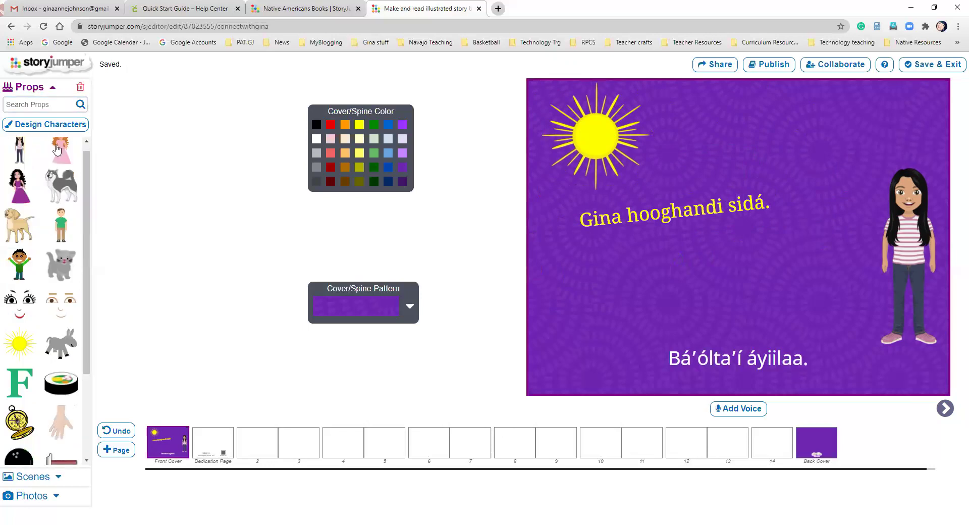
{"action": "left_click", "coordinate": [51, 86]}
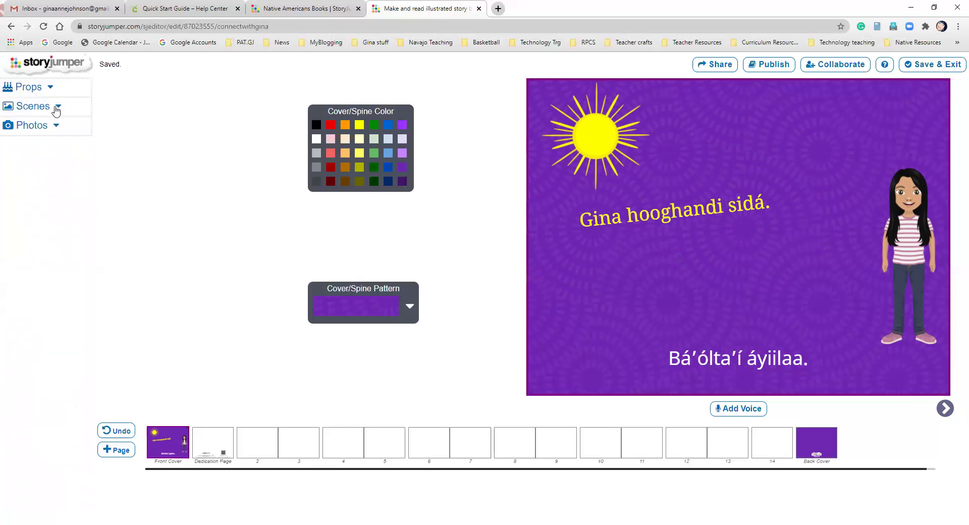
{"action": "left_click", "coordinate": [58, 107]}
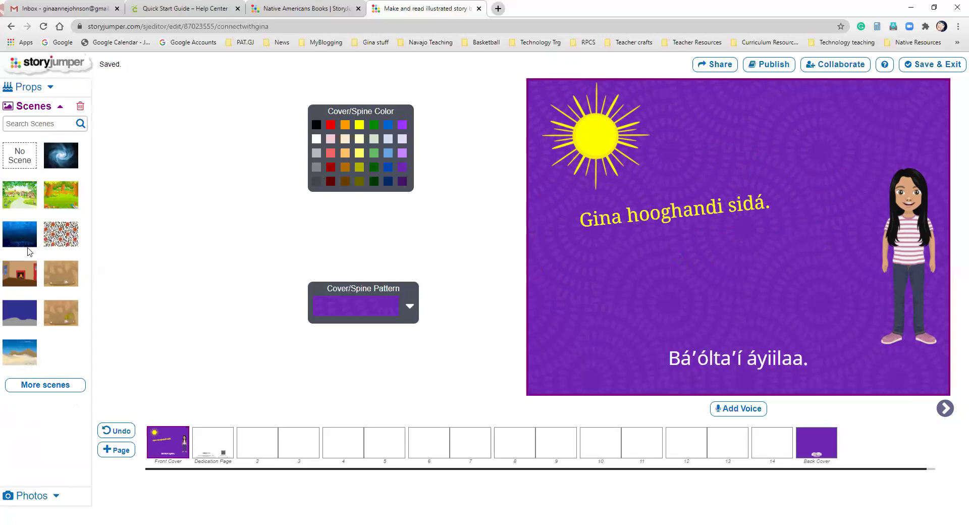
{"action": "left_click", "coordinate": [22, 199]}
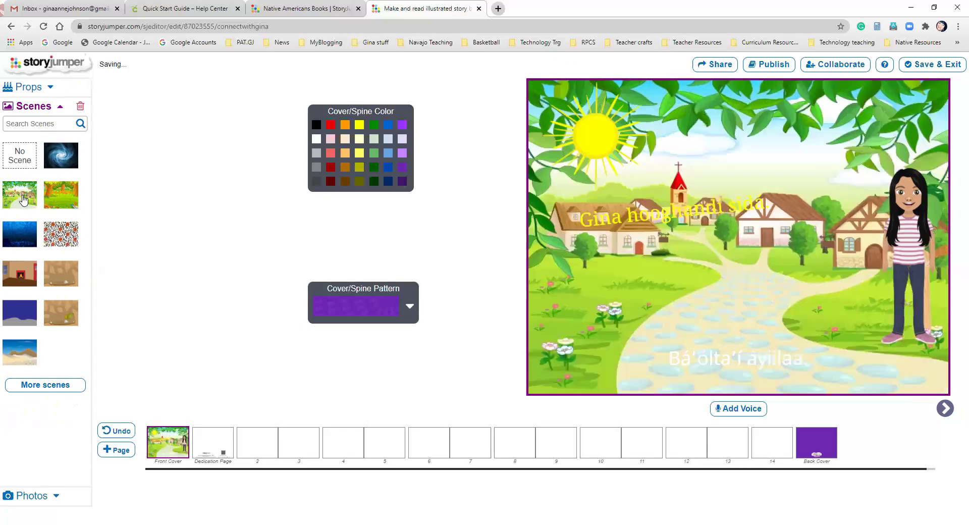
{"action": "left_click", "coordinate": [54, 204]}
{"action": "left_click", "coordinate": [30, 239]}
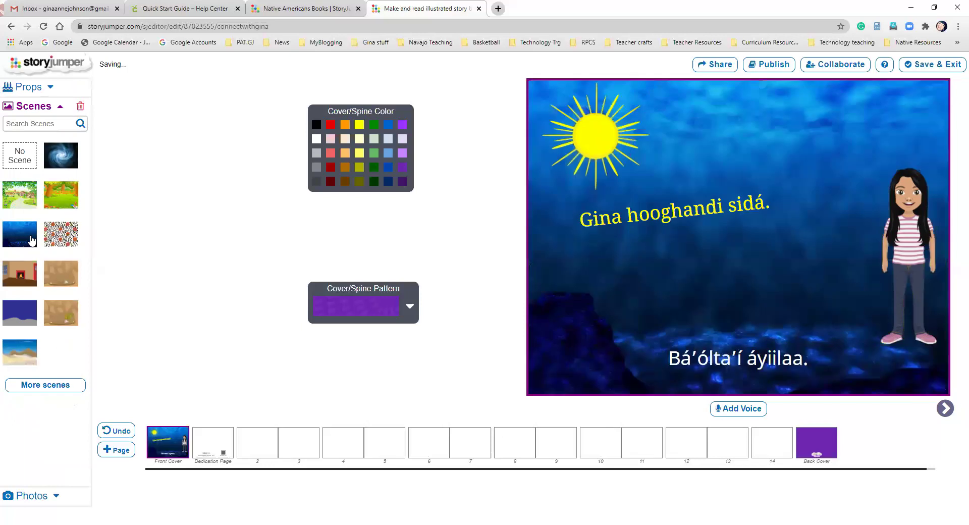
Move the character slightly up and left on the cover, and apply the indoor fireplace scene as the background
{"action": "left_click_drag", "start_coordinate": [898, 247], "coordinate": [877, 239]}
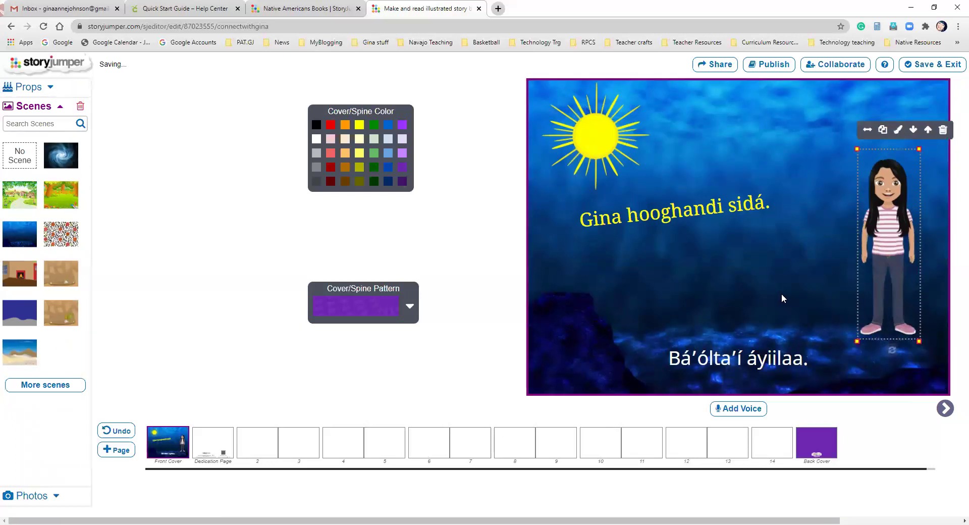
{"action": "left_click", "coordinate": [58, 242]}
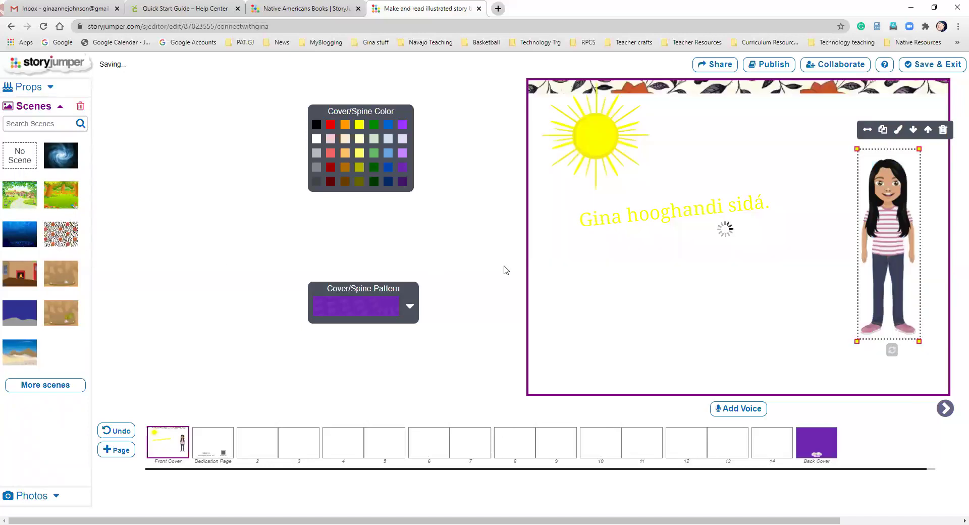
{"action": "left_click", "coordinate": [22, 275]}
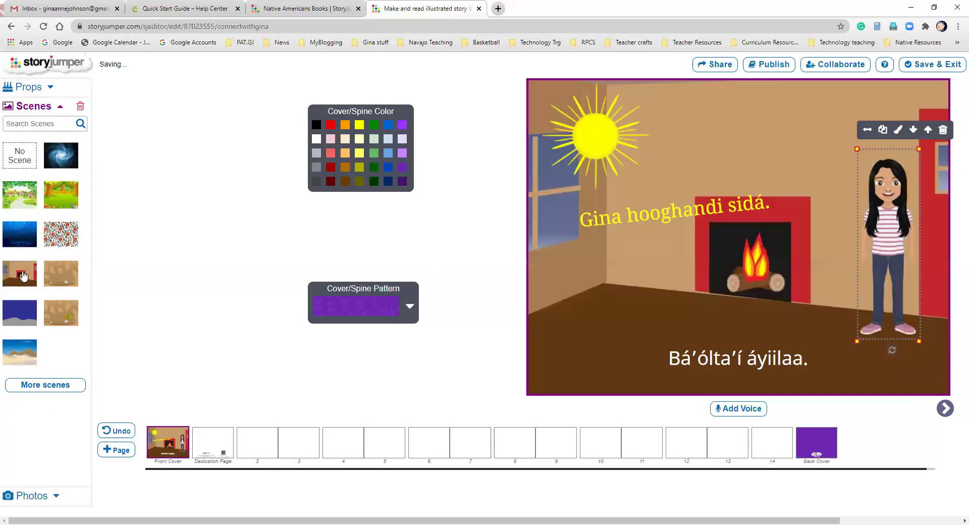
Move the tilted title to the wall above the fireplace and delete the sun from the cover
{"action": "left_click", "coordinate": [643, 225]}
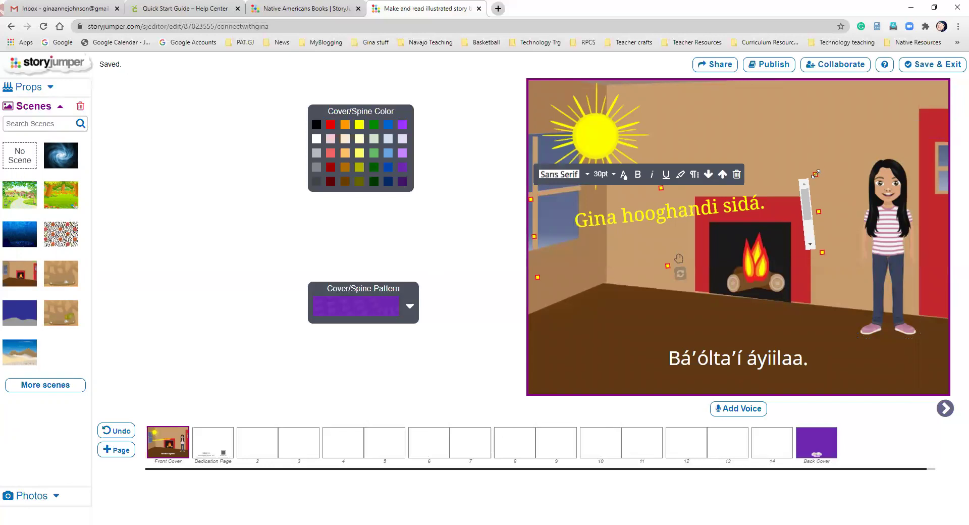
{"action": "right_click", "coordinate": [679, 214]}
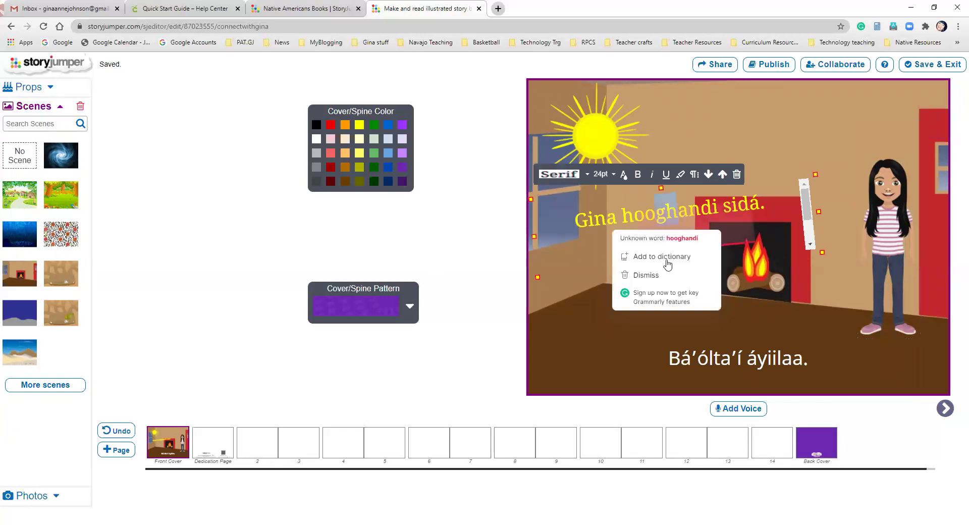
{"action": "left_click", "coordinate": [793, 325]}
{"action": "left_click", "coordinate": [679, 234]}
{"action": "left_click_drag", "start_coordinate": [682, 257], "coordinate": [782, 169]}
{"action": "left_click", "coordinate": [570, 132]}
{"action": "left_click", "coordinate": [613, 65]}
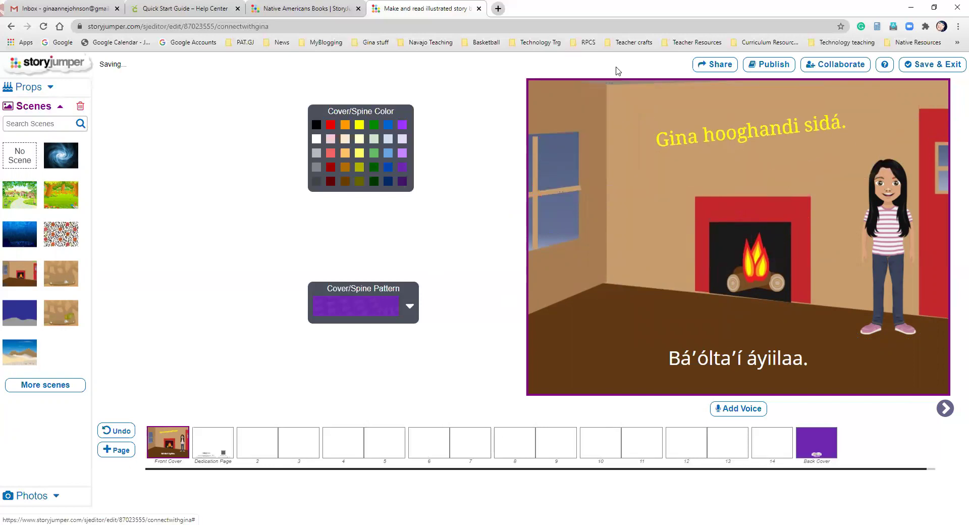
Rotate the cover title's text box back to horizontal
{"action": "left_click", "coordinate": [750, 139]}
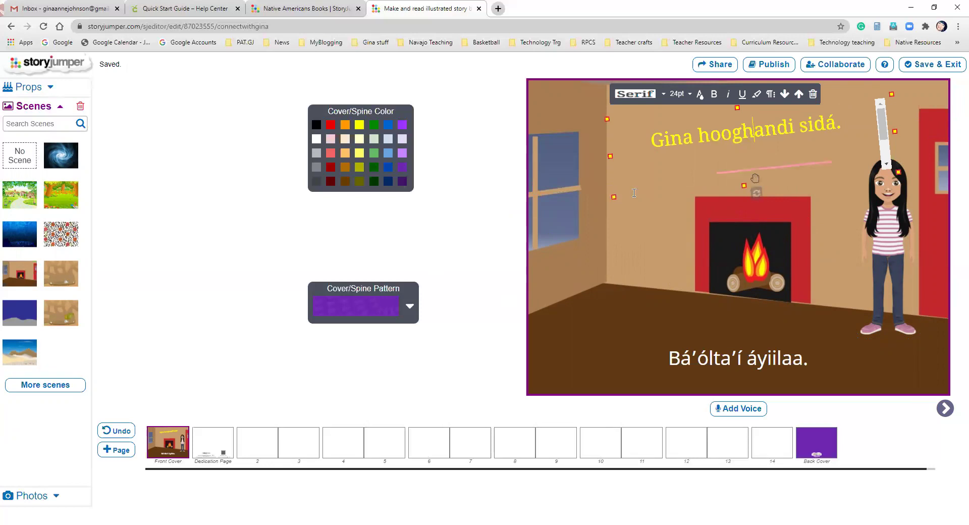
{"action": "left_click_drag", "start_coordinate": [756, 193], "coordinate": [750, 193]}
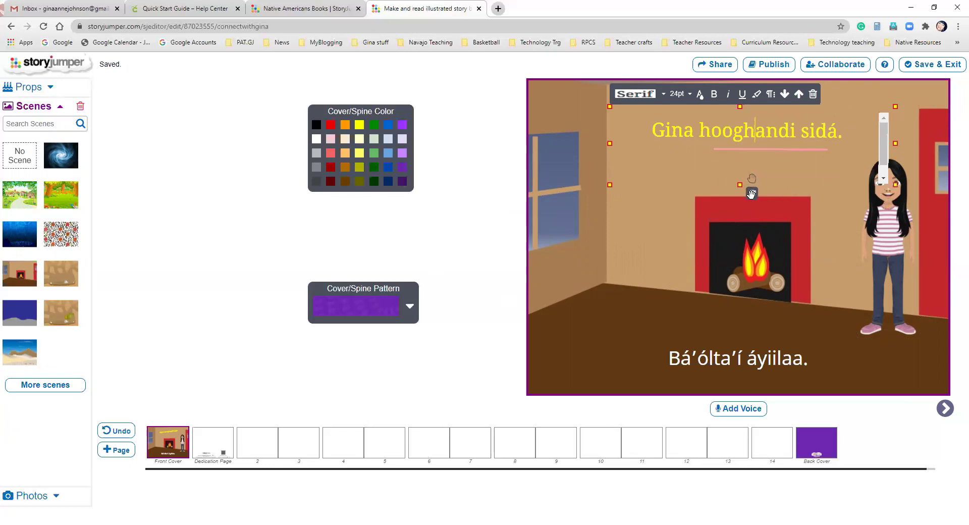
{"action": "left_click", "coordinate": [652, 260]}
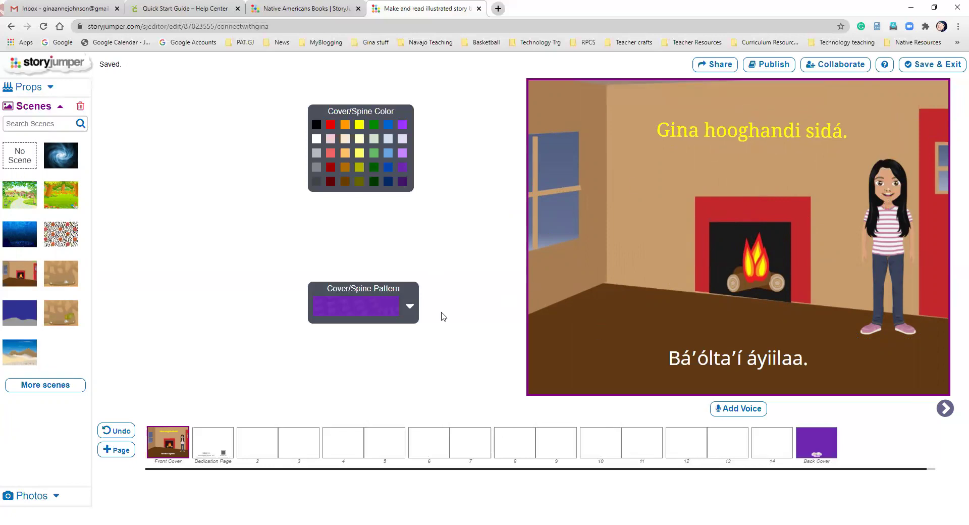
Look through the whole collection of uploaded photos for a possible cover background
{"action": "left_click", "coordinate": [62, 109]}
{"action": "left_click", "coordinate": [55, 129]}
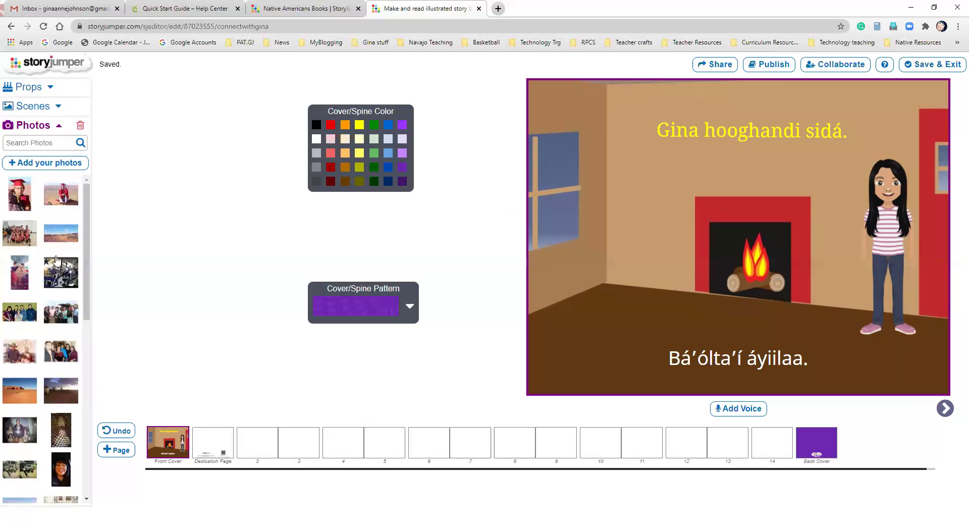
{"action": "scroll", "coordinate": [65, 340], "scroll_direction": "down", "scroll_amount": 1}
{"action": "scroll", "coordinate": [64, 340], "scroll_direction": "down", "scroll_amount": 4}
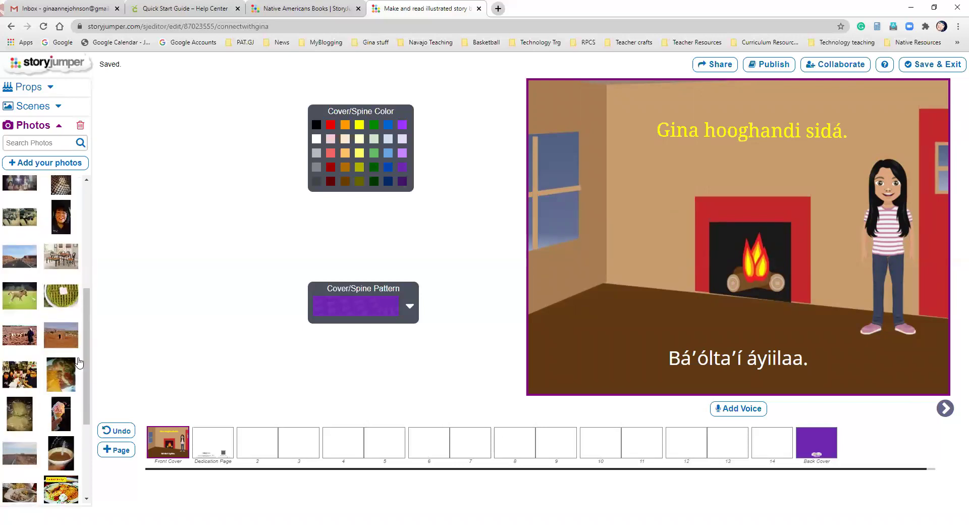
{"action": "scroll", "coordinate": [79, 362], "scroll_direction": "down", "scroll_amount": 3}
{"action": "scroll", "coordinate": [70, 369], "scroll_direction": "up", "scroll_amount": 10}
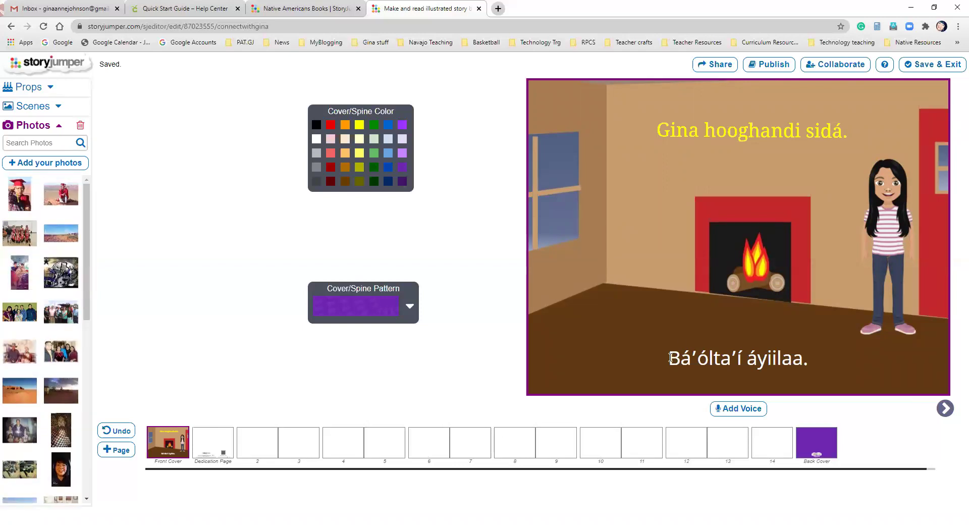
{"action": "left_click", "coordinate": [745, 135]}
{"action": "left_click", "coordinate": [657, 207]}
Use the uploaded photo of the desert road with red rocks as a scene and apply it as the cover background
{"action": "left_click", "coordinate": [24, 402]}
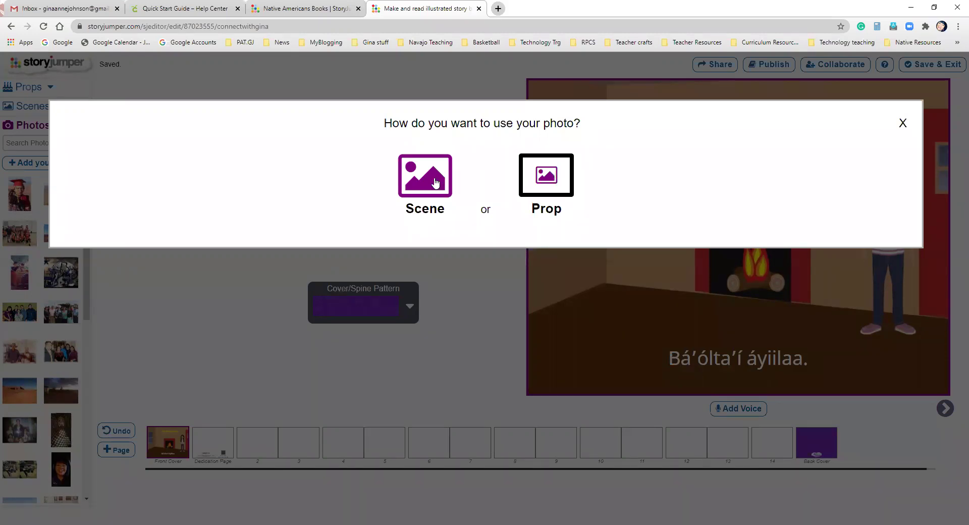
{"action": "left_click", "coordinate": [436, 182]}
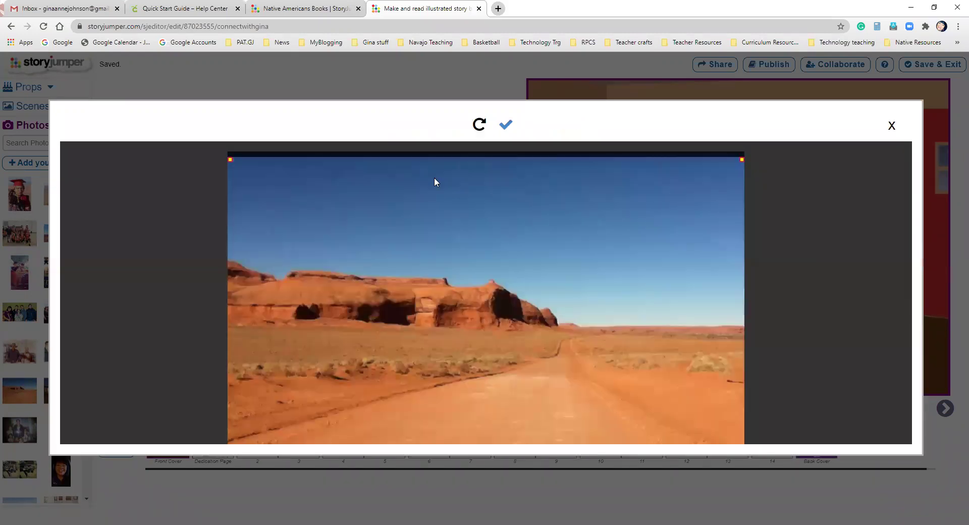
{"action": "left_click", "coordinate": [505, 126]}
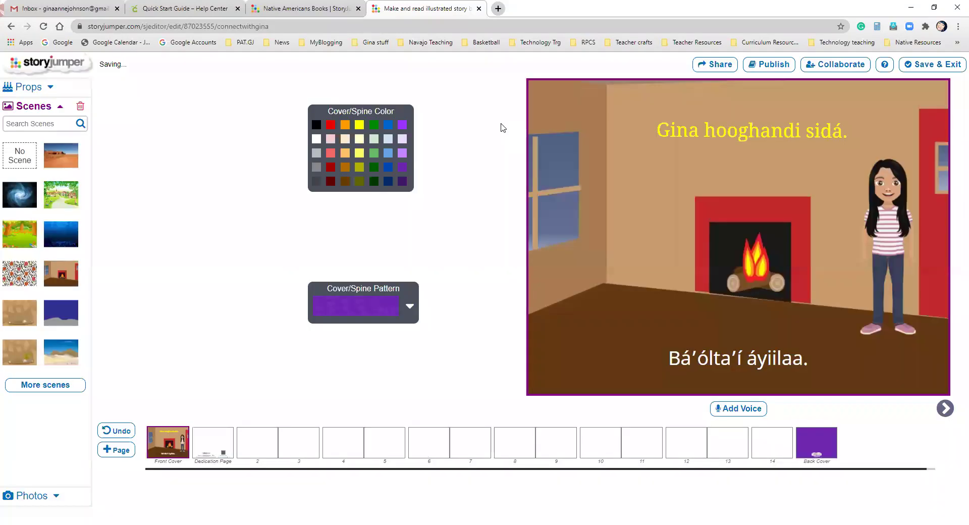
{"action": "left_click", "coordinate": [58, 162]}
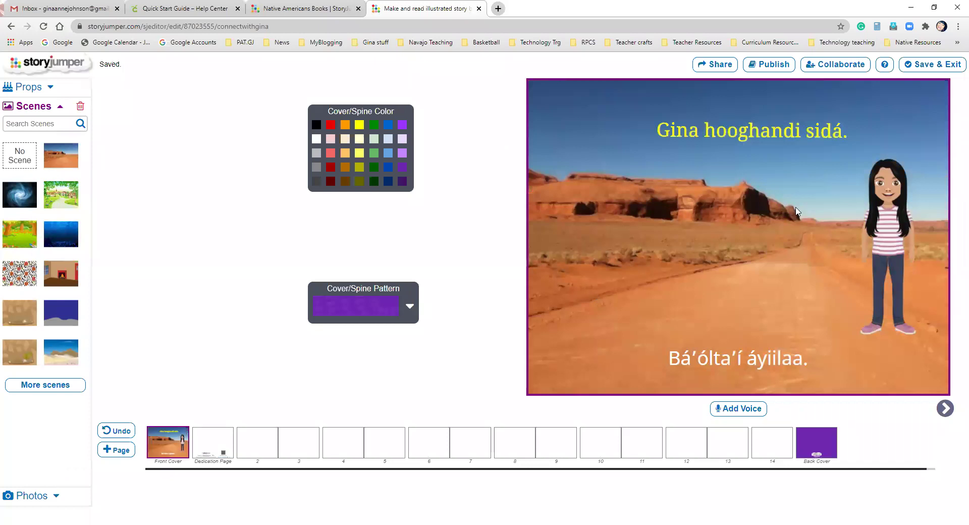
Shrink the dark-haired girl on the cover and stand her near the lower right edge, beside the road
{"action": "left_click", "coordinate": [879, 292]}
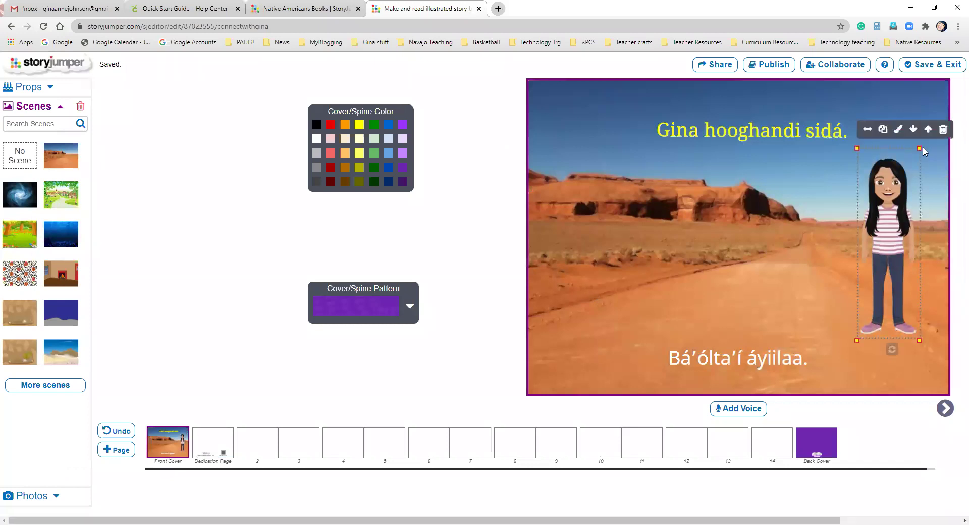
{"action": "left_click_drag", "start_coordinate": [921, 149], "coordinate": [896, 221]}
{"action": "left_click_drag", "start_coordinate": [875, 276], "coordinate": [897, 295]}
Replace the words after the first name in the yellow cover title with "háadi naaghá?"
{"action": "left_click", "coordinate": [804, 132]}
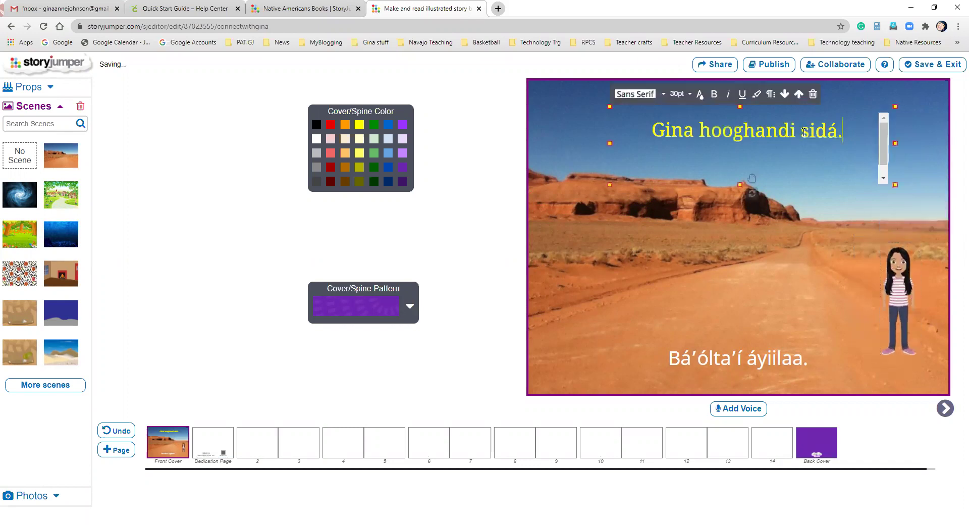
{"action": "key", "text": "BackSpace"}
{"action": "key", "text": "BackSpace"}
{"action": "key", "text": "BackSpace"}
{"action": "key", "text": "BackSpace"}
{"action": "key", "text": "BackSpace"}
{"action": "key", "text": "BackSpace"}
{"action": "key", "text": "BackSpace"}
{"action": "key", "text": "BackSpace"}
{"action": "key", "text": "BackSpace"}
{"action": "key", "text": "BackSpace"}
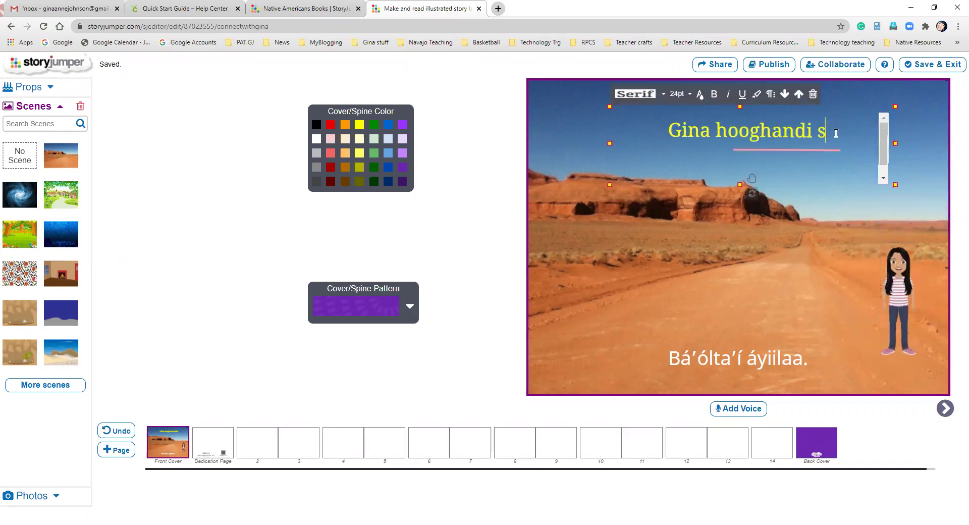
{"action": "key", "text": "BackSpace"}
{"action": "key", "text": "BackSpace"}
{"action": "key", "text": "BackSpace"}
{"action": "key", "text": "BackSpace"}
{"action": "key", "text": "BackSpace"}
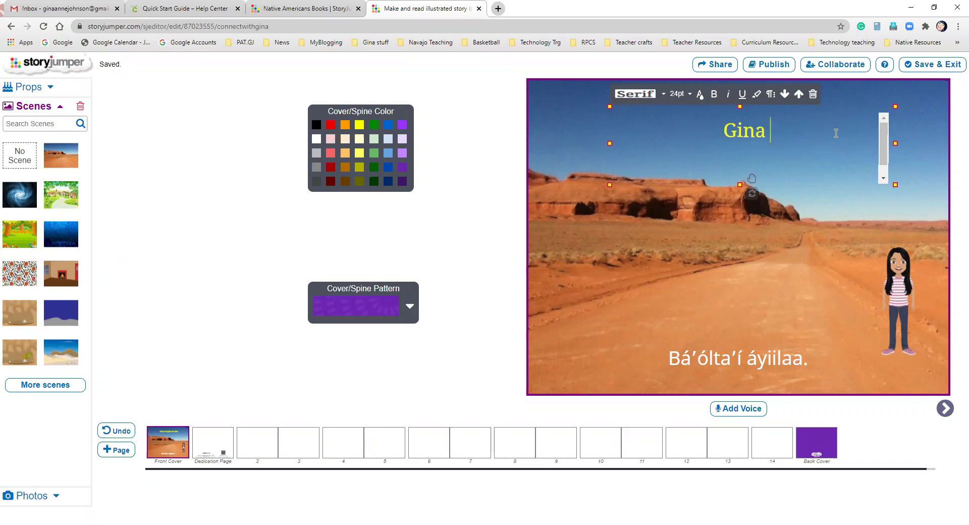
{"action": "type", "text": "k"}
{"action": "key", "text": "BackSpace"}
{"action": "type", "text": "haadi naa"}
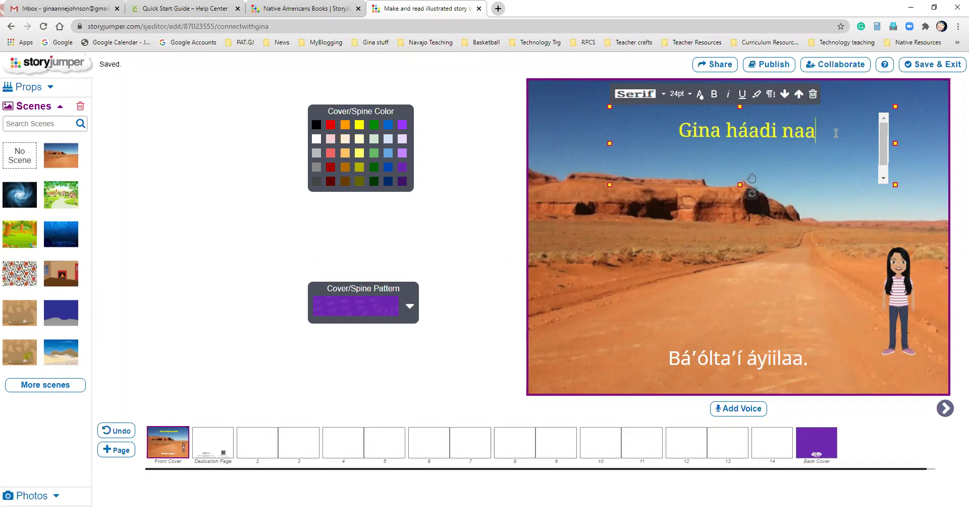
{"action": "type", "text": "ghá?"}
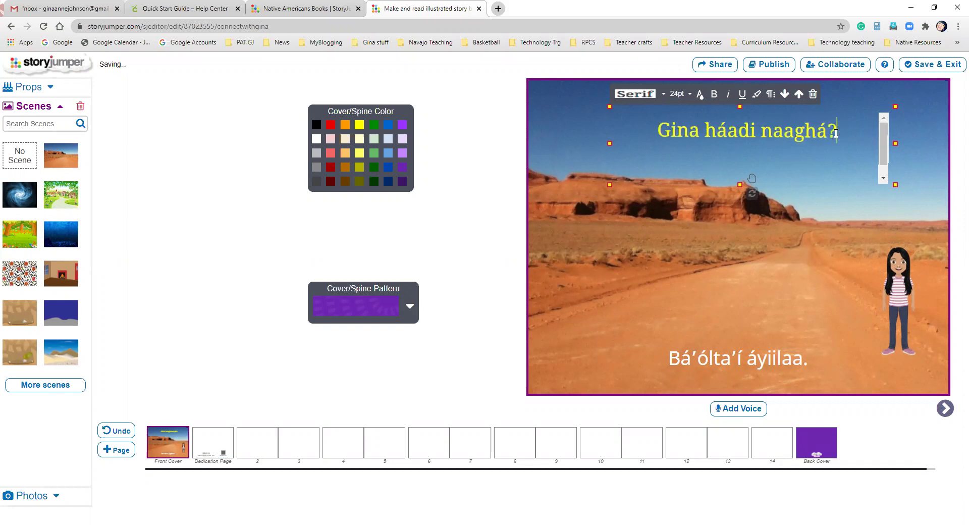
{"action": "left_click", "coordinate": [808, 279]}
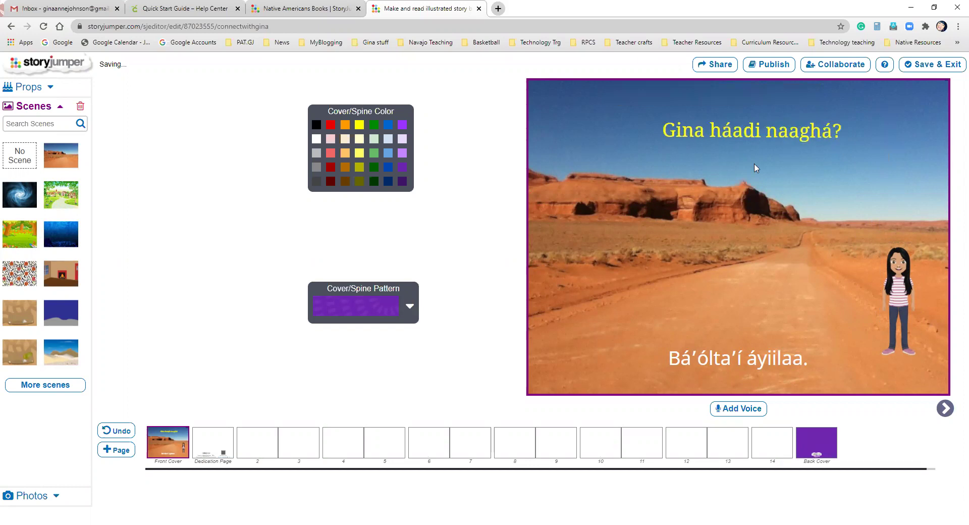
Move the yellow cover title into the sky at the upper left of the cover
{"action": "left_click", "coordinate": [753, 133]}
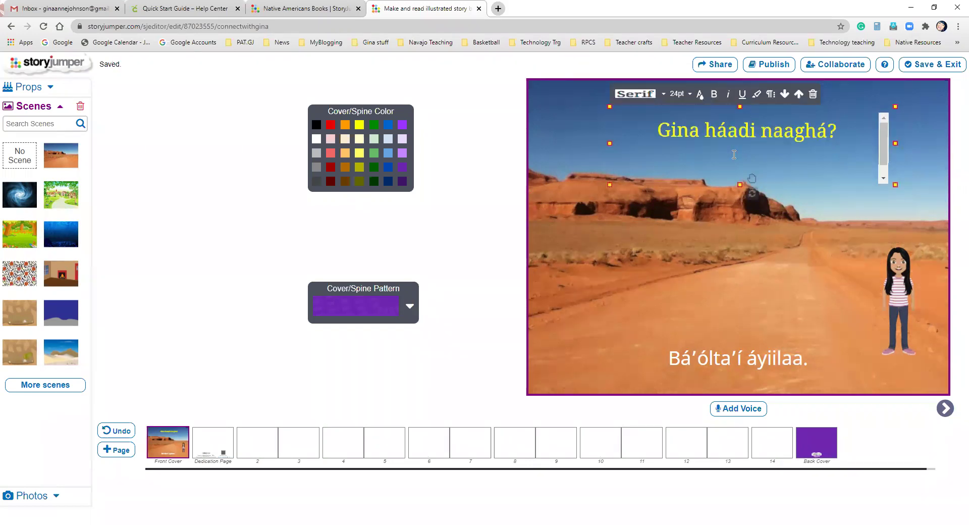
{"action": "left_click_drag", "start_coordinate": [754, 179], "coordinate": [677, 165]}
{"action": "left_click", "coordinate": [731, 261]}
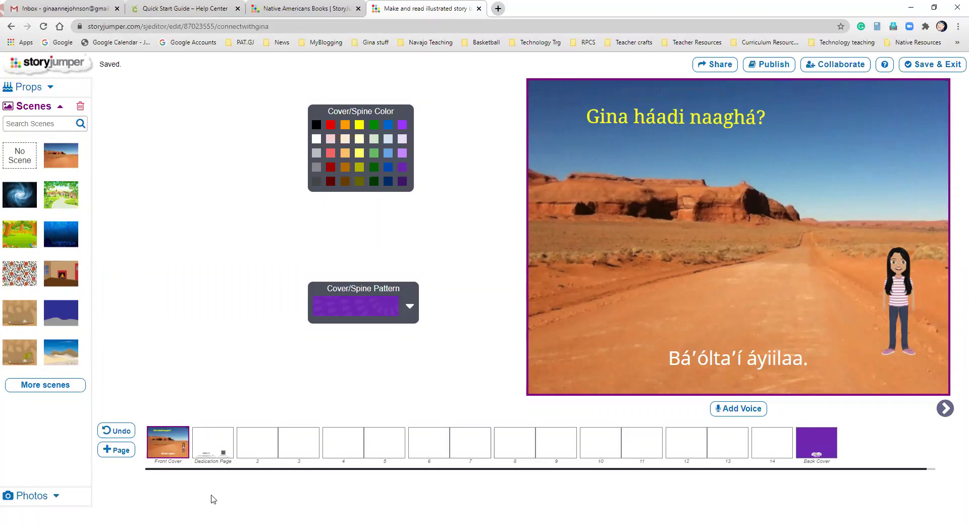
Go to page 2 and add three Land scenes to the scene collection: plain green hills, fenced hills, and fenced hills with trees
{"action": "left_click", "coordinate": [220, 449]}
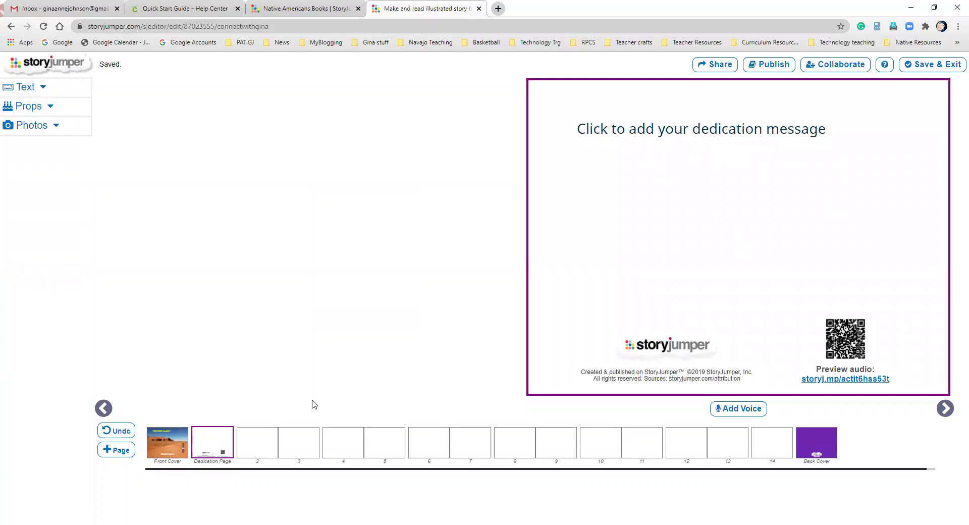
{"action": "left_click", "coordinate": [255, 451]}
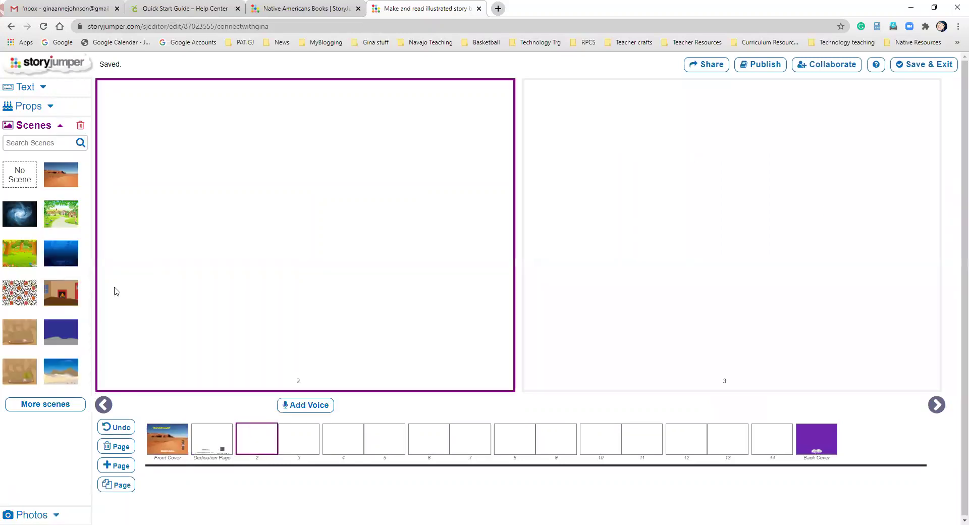
{"action": "left_click", "coordinate": [41, 406]}
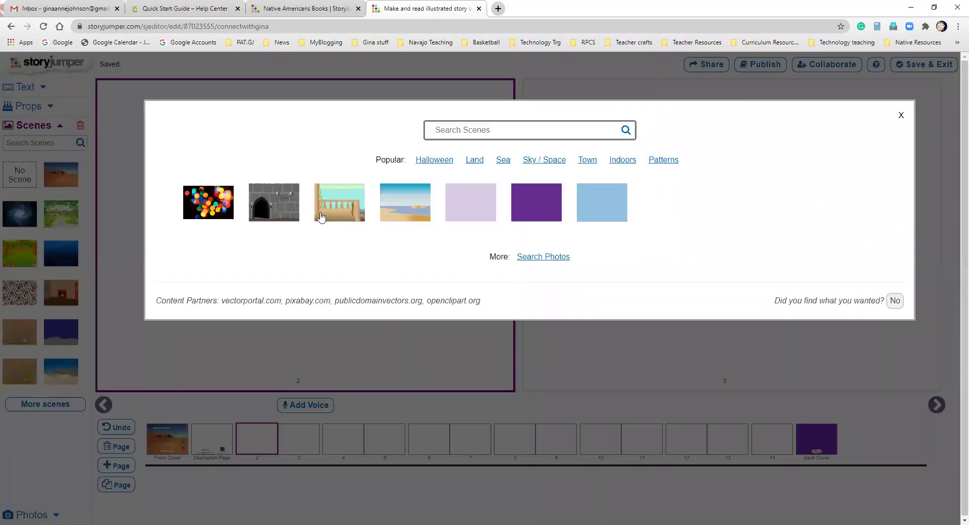
{"action": "left_click", "coordinate": [475, 161]}
{"action": "scroll", "coordinate": [676, 390], "scroll_direction": "down", "scroll_amount": 6}
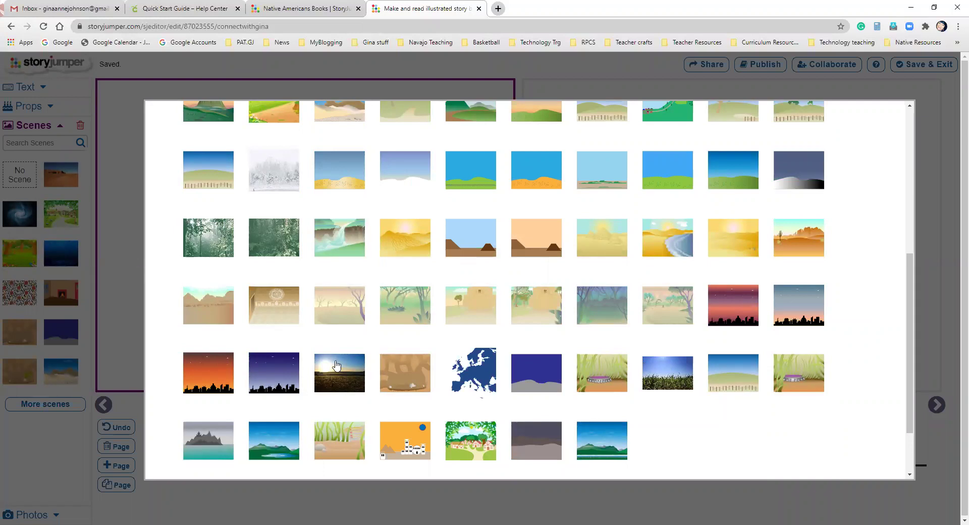
{"action": "scroll", "coordinate": [340, 432], "scroll_direction": "up", "scroll_amount": 3}
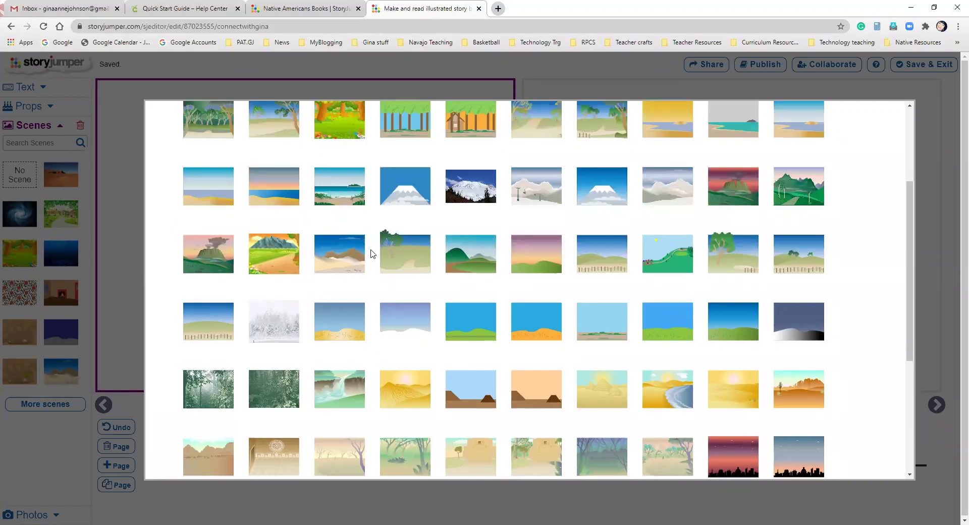
{"action": "left_click", "coordinate": [402, 265]}
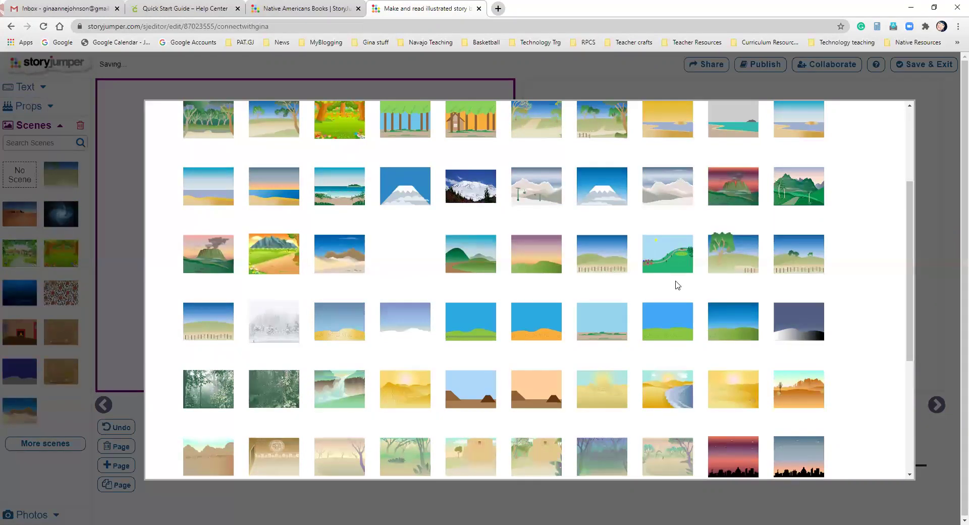
{"action": "left_click", "coordinate": [598, 261]}
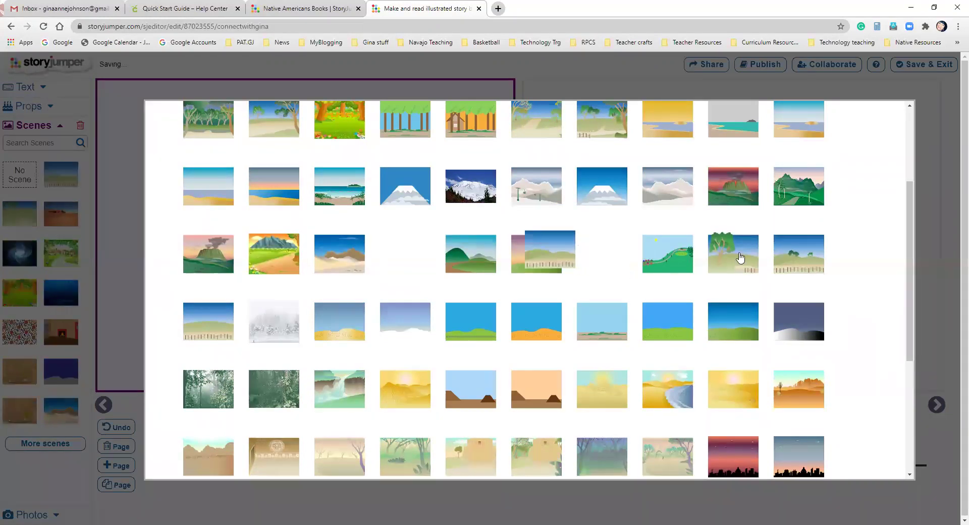
{"action": "left_click", "coordinate": [798, 255]}
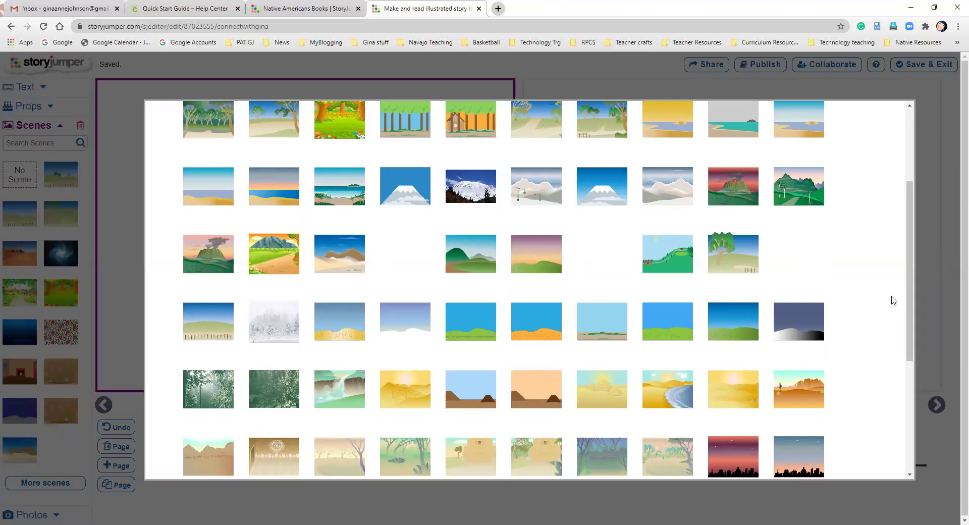
{"action": "scroll", "coordinate": [798, 212], "scroll_direction": "up", "scroll_amount": 3}
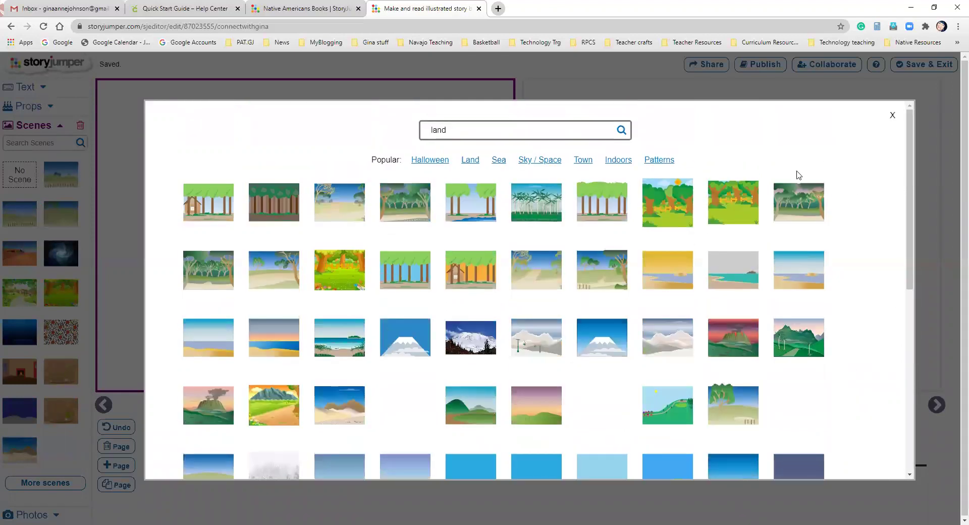
{"action": "left_click", "coordinate": [892, 118]}
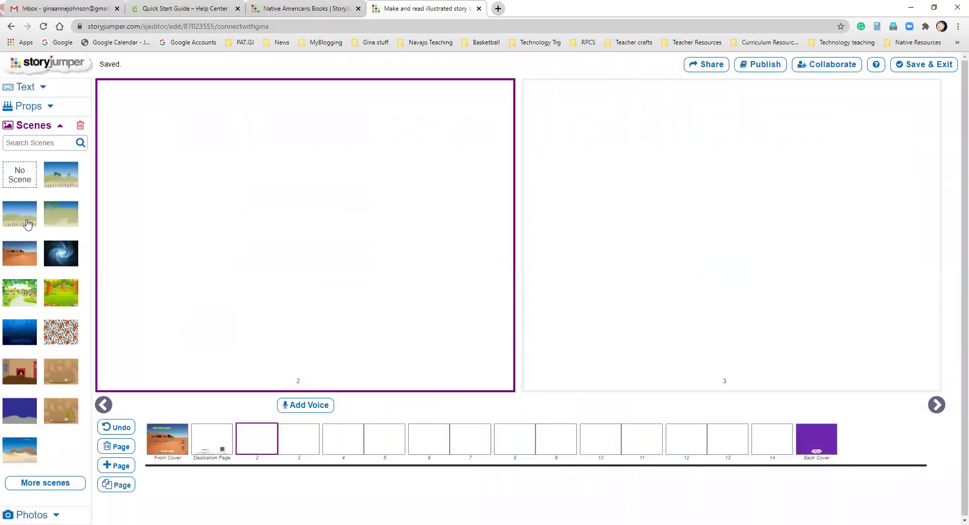
Apply the fenced hills scene to page 2 and the fenced hills with two trees to page 3
{"action": "left_click_drag", "start_coordinate": [28, 224], "coordinate": [476, 338]}
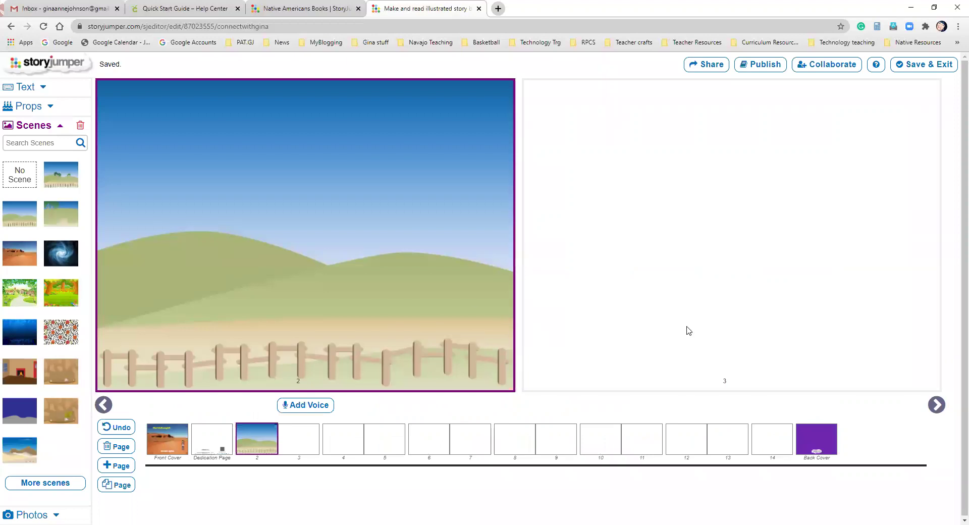
{"action": "left_click", "coordinate": [646, 252]}
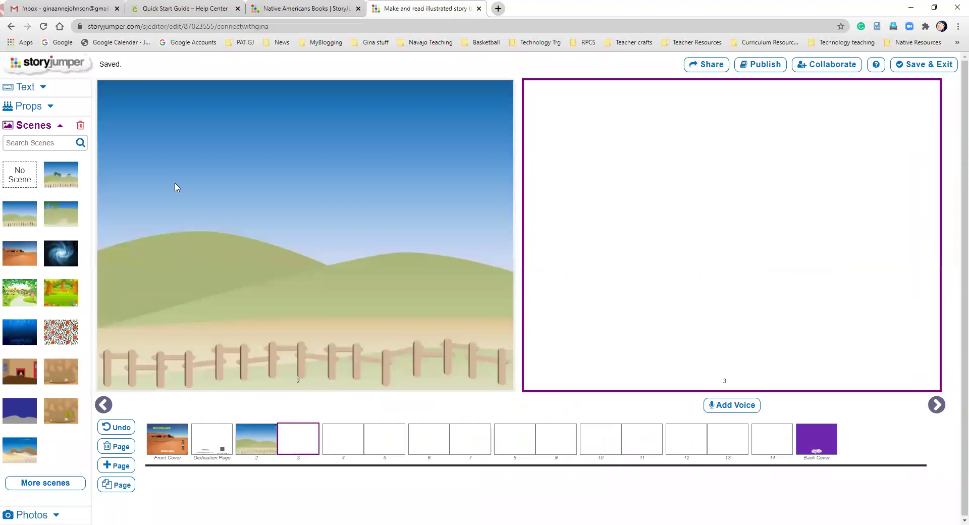
{"action": "left_click", "coordinate": [62, 182]}
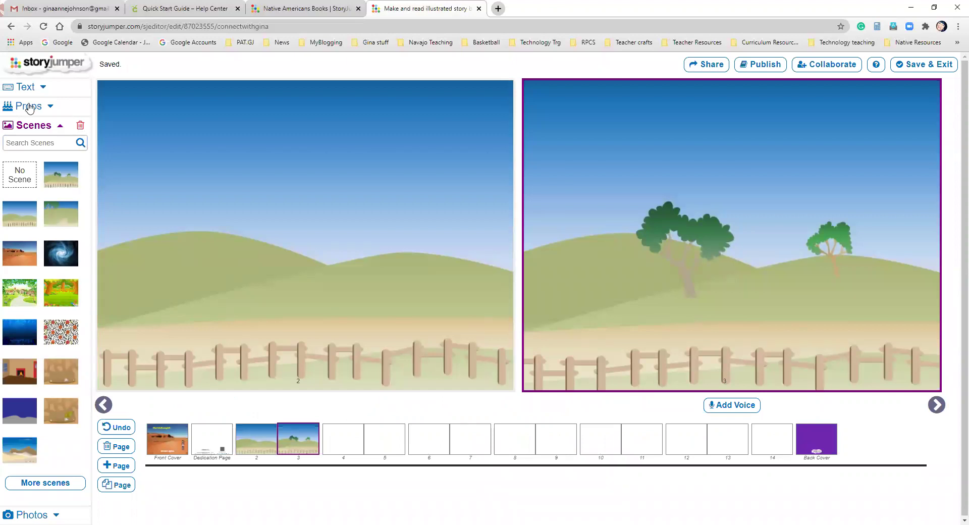
Add the boy in the green shirt, enlarge him moderately, and stand him behind the fence at the left of page 2
{"action": "left_click", "coordinate": [48, 107]}
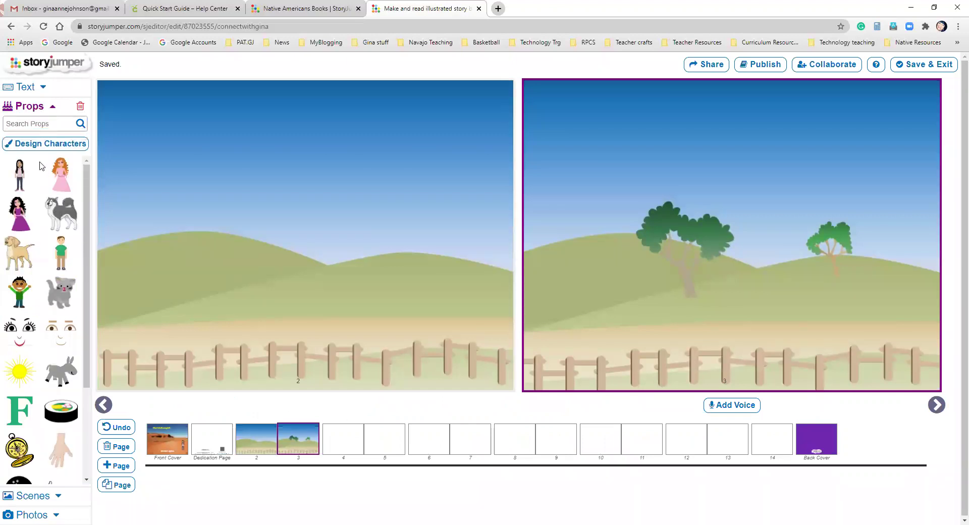
{"action": "left_click", "coordinate": [19, 303]}
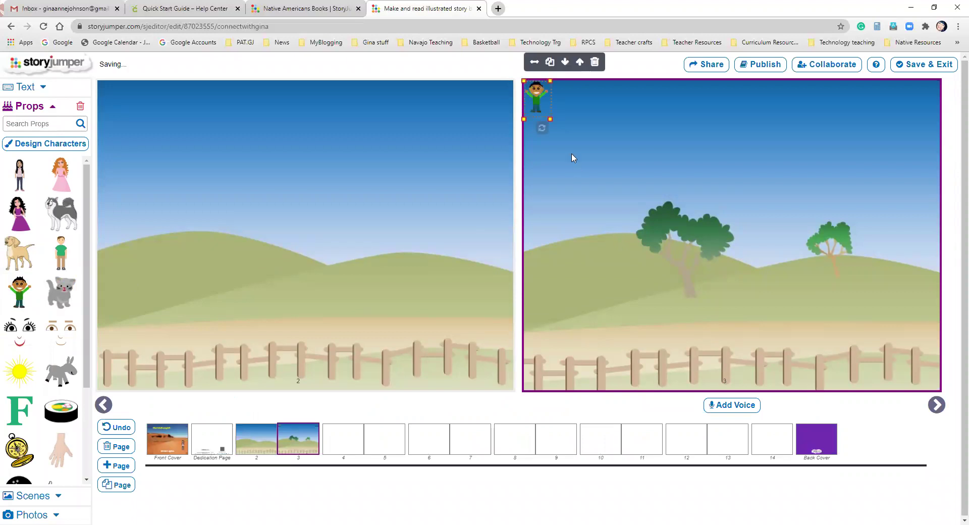
{"action": "left_click_drag", "start_coordinate": [552, 119], "coordinate": [623, 180]}
{"action": "left_click_drag", "start_coordinate": [576, 151], "coordinate": [205, 290]}
{"action": "left_click_drag", "start_coordinate": [244, 341], "coordinate": [194, 333]}
{"action": "left_click_drag", "start_coordinate": [156, 292], "coordinate": [154, 304]}
{"action": "left_click", "coordinate": [254, 317]}
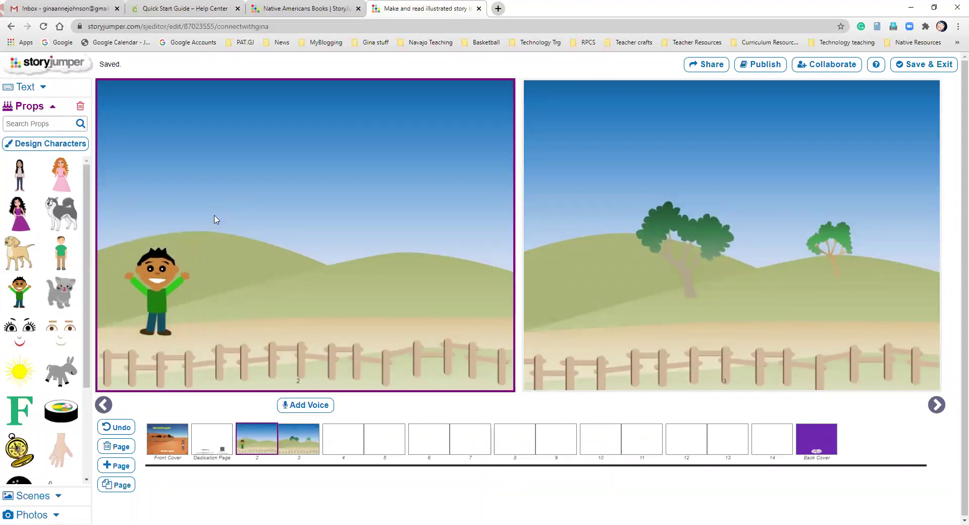
Add a speech bubble with a lower-left tail to page 2, shrink it, and place it above and to the right of the boy
{"action": "left_click", "coordinate": [43, 88]}
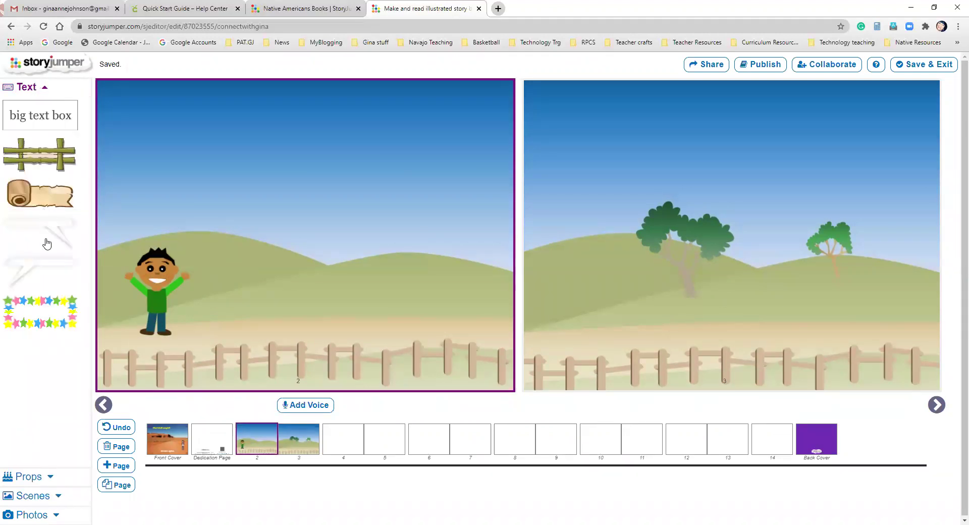
{"action": "left_click", "coordinate": [40, 263]}
{"action": "left_click_drag", "start_coordinate": [473, 271], "coordinate": [297, 246]}
{"action": "left_click_drag", "start_coordinate": [220, 235], "coordinate": [285, 243]}
{"action": "left_click", "coordinate": [279, 169]}
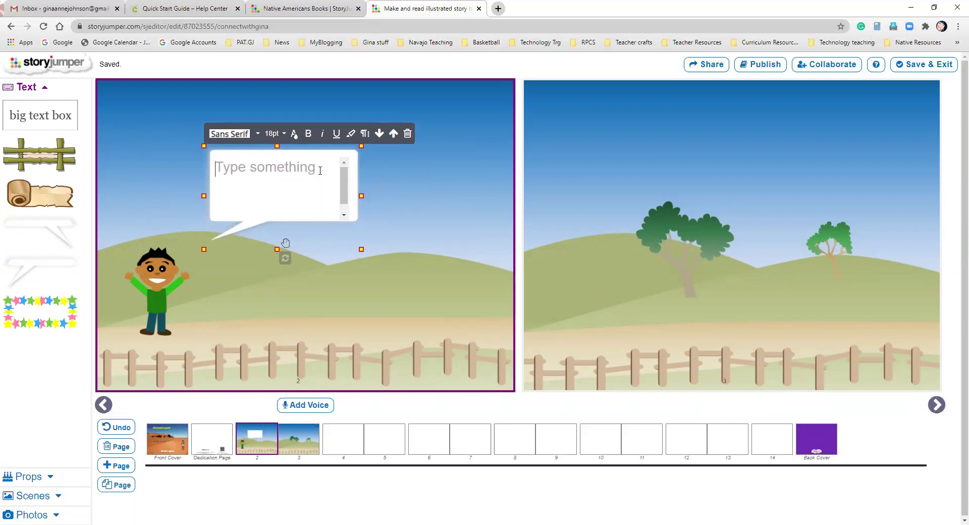
Fill the speech bubble with "Shí éí … yinishyé! Yá'át'ééh!", putting the boy's first name in the gap
{"action": "type", "text": "Shí e"}
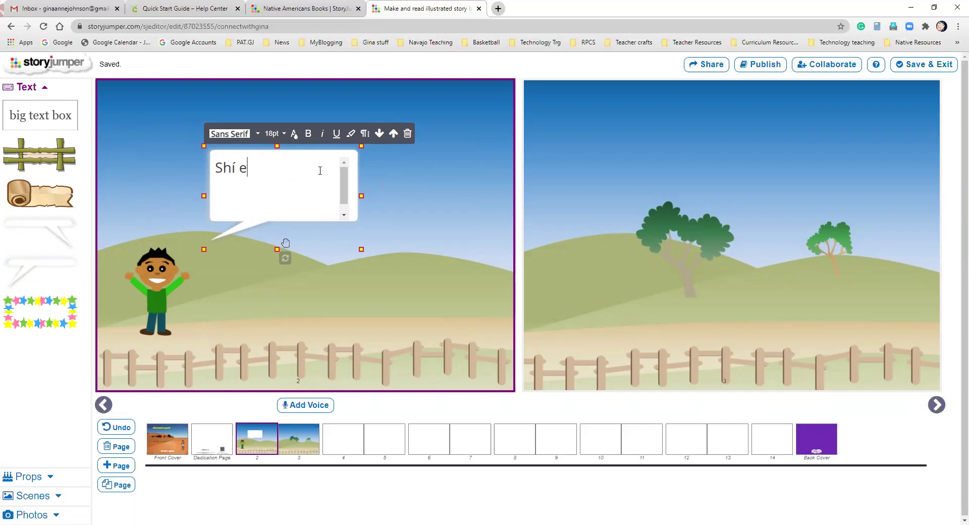
{"action": "type", "text": "í Joe yinishye"}
{"action": "type", "text": "! "}
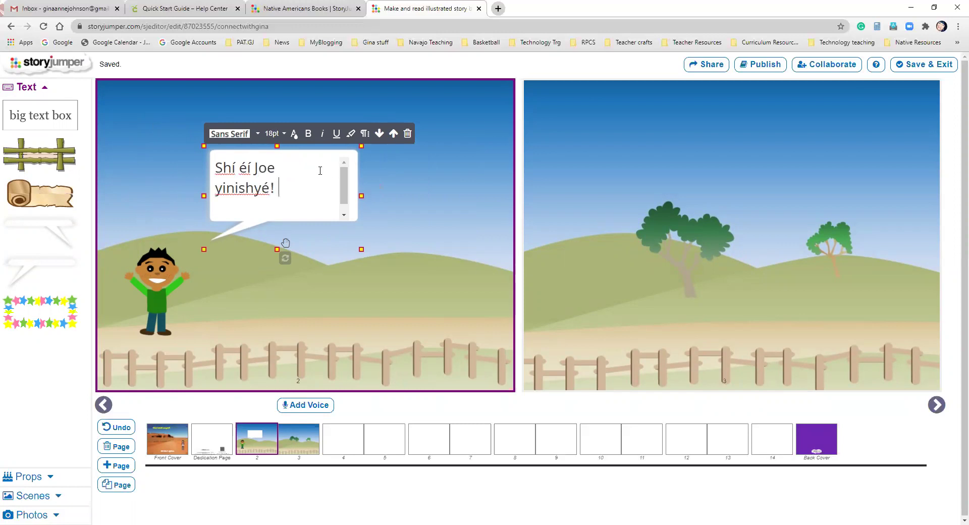
{"action": "type", "text": "Yáa"}
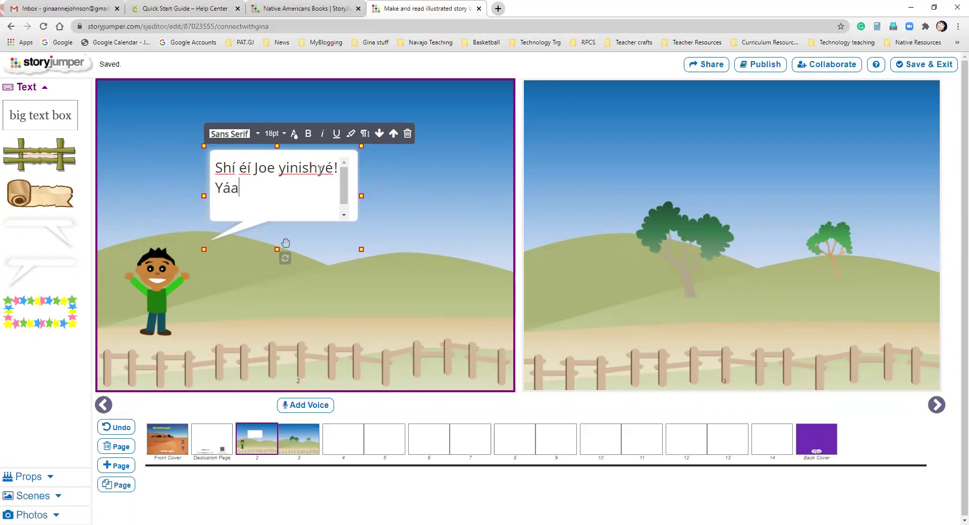
{"action": "key", "text": "BackSpace"}
{"action": "type", "text": "'á"}
{"action": "type", "text": "t'ééh!"}
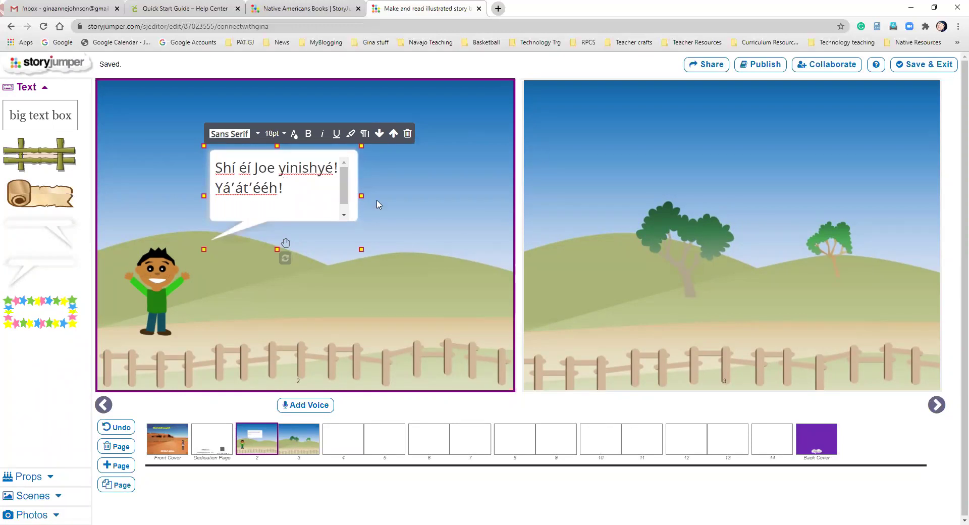
Make the speech bubble narrower and slightly taller, and move it closer to the boy's head
{"action": "left_click_drag", "start_coordinate": [362, 249], "coordinate": [311, 261]}
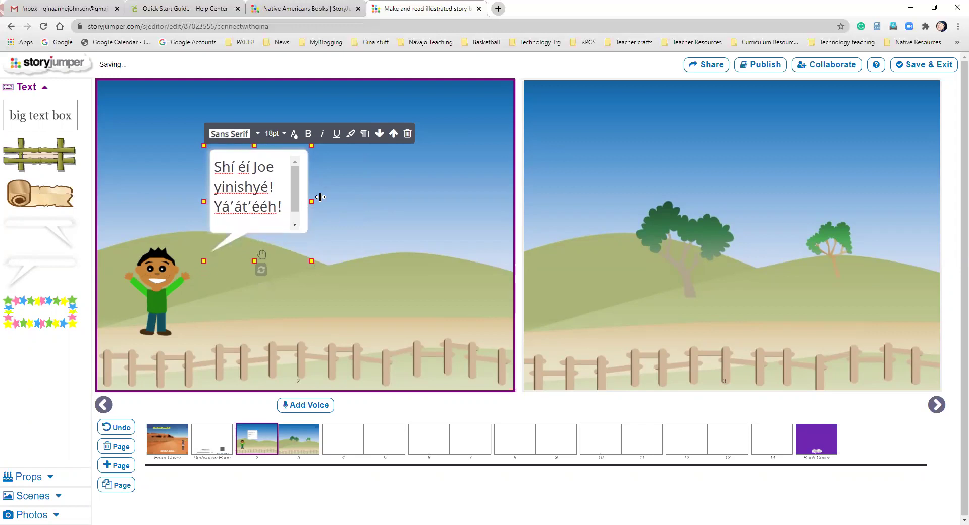
{"action": "left_click", "coordinate": [358, 205]}
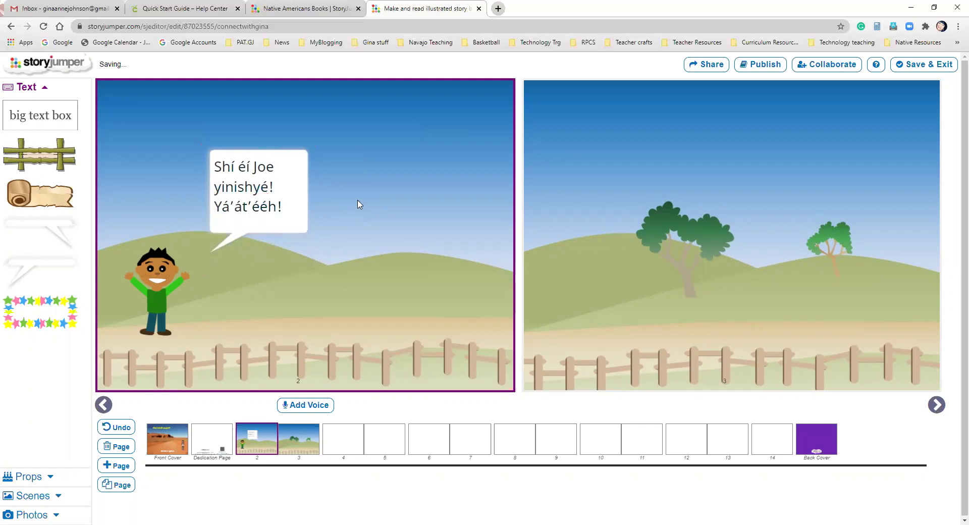
{"action": "left_click", "coordinate": [263, 225]}
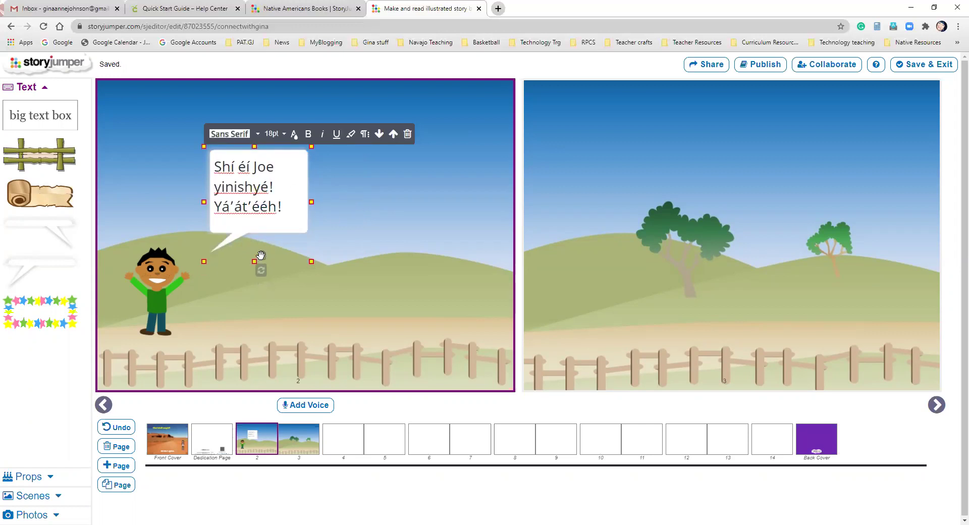
{"action": "left_click_drag", "start_coordinate": [261, 255], "coordinate": [243, 240]}
{"action": "left_click", "coordinate": [346, 203]}
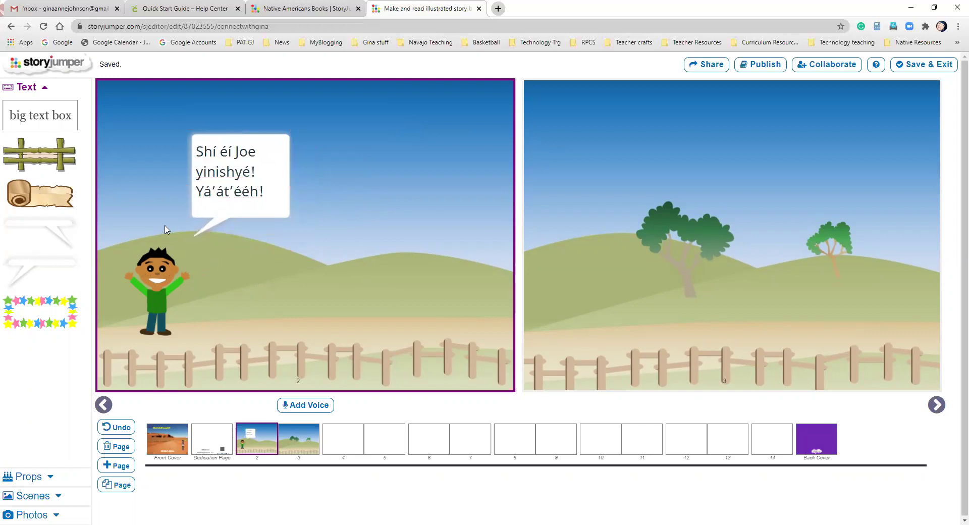
Add the tan dog prop to page 2 and stand it just to the right of the boy
{"action": "left_click", "coordinate": [45, 89]}
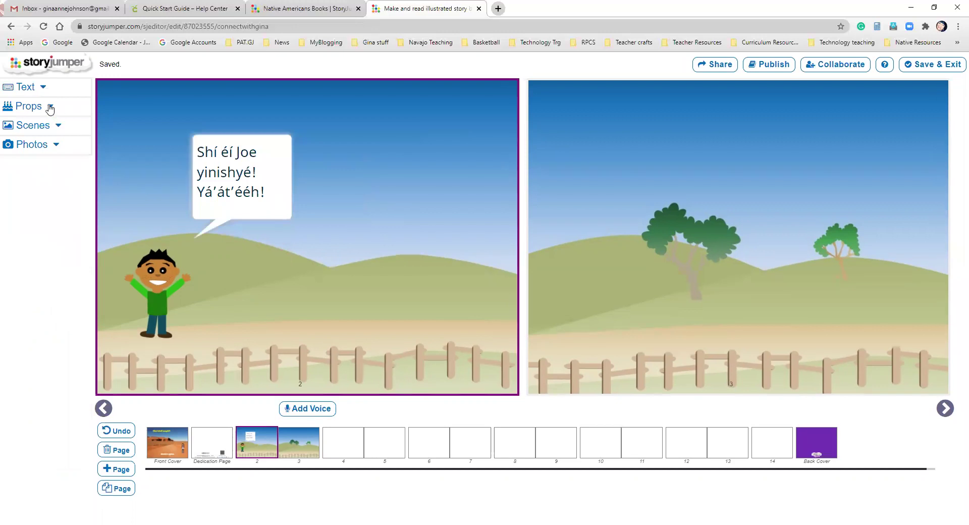
{"action": "left_click", "coordinate": [50, 106]}
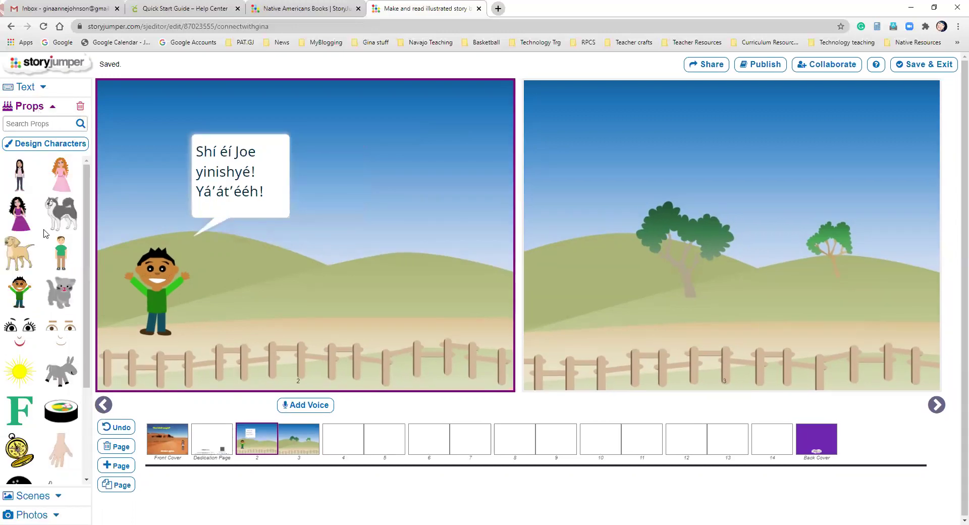
{"action": "left_click", "coordinate": [25, 263]}
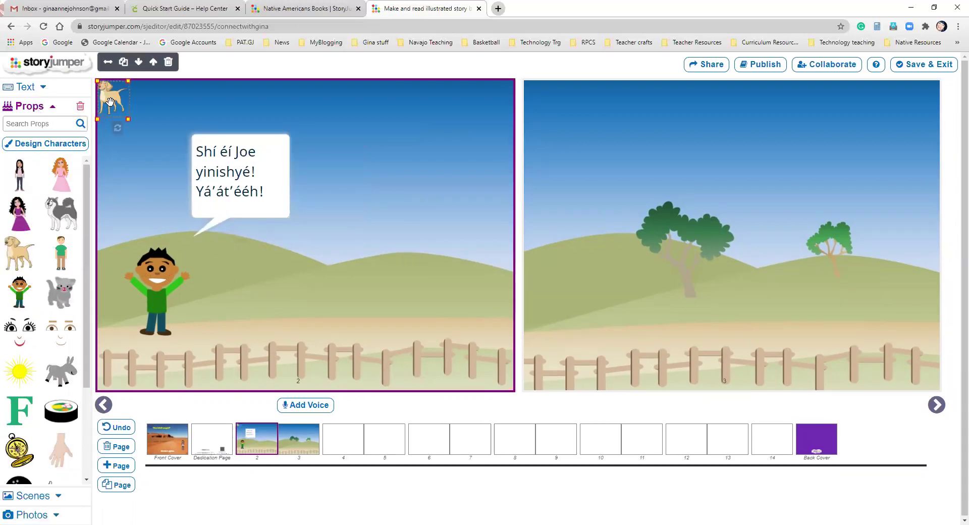
{"action": "left_click_drag", "start_coordinate": [111, 101], "coordinate": [207, 309]}
{"action": "left_click", "coordinate": [305, 306]}
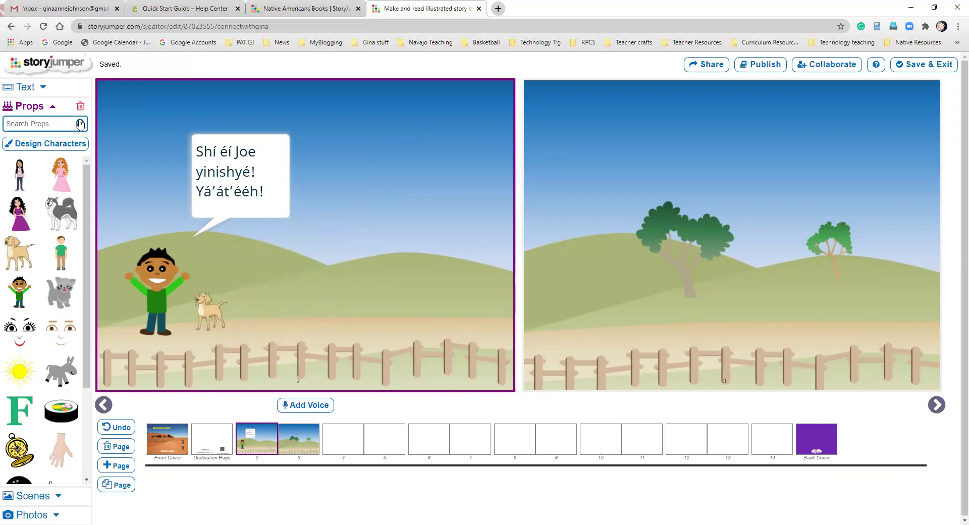
Find a sheep prop, add the white woolly one to page 2, enlarge it slightly, and place it on the far right hillside
{"action": "left_click", "coordinate": [58, 125]}
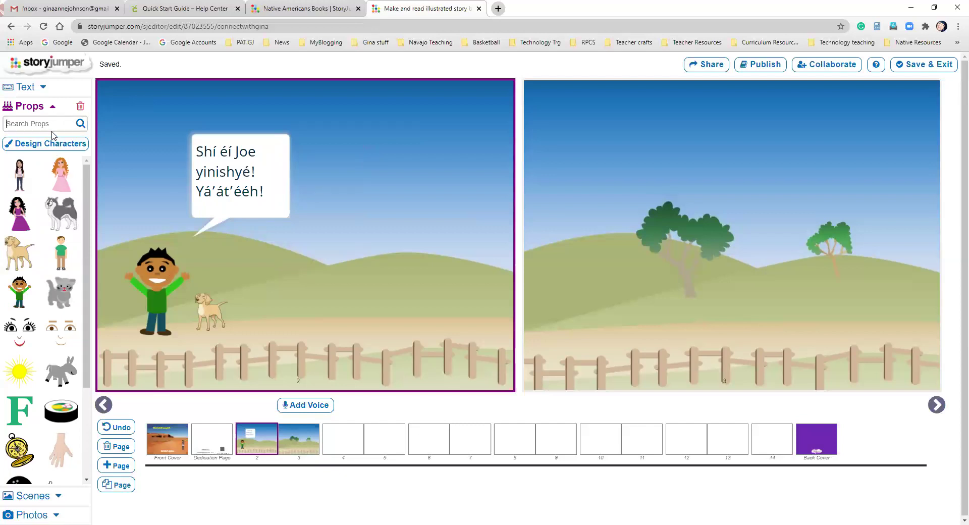
{"action": "type", "text": "sheep"}
{"action": "key", "text": "Return"}
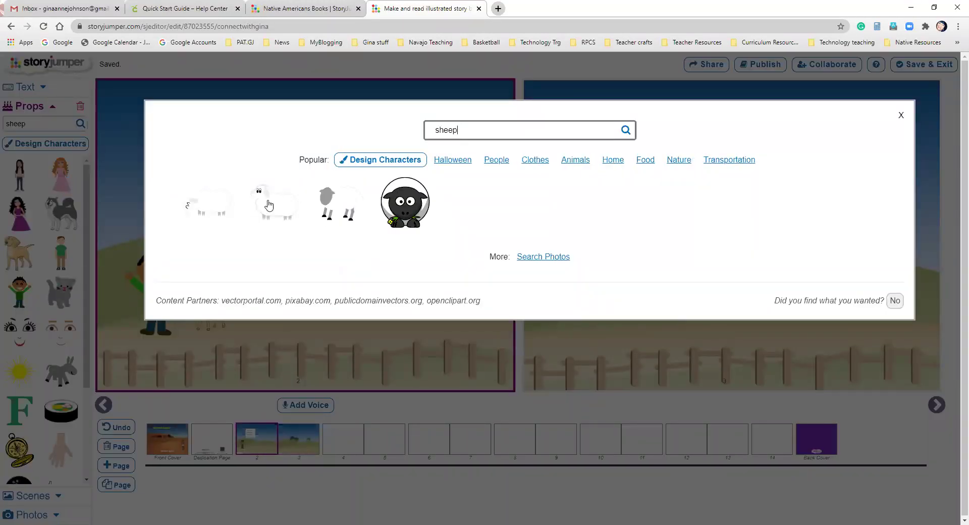
{"action": "left_click", "coordinate": [268, 204]}
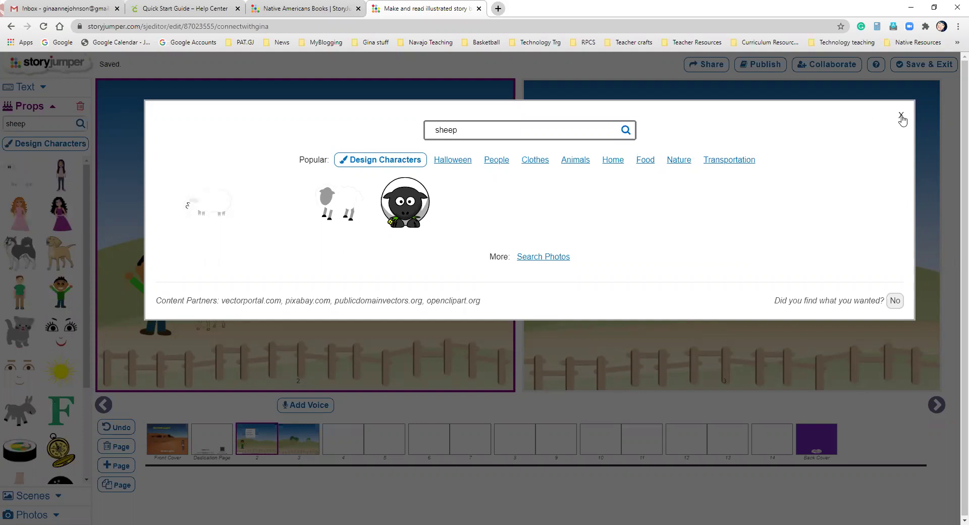
{"action": "left_click", "coordinate": [901, 117]}
{"action": "left_click", "coordinate": [28, 179]}
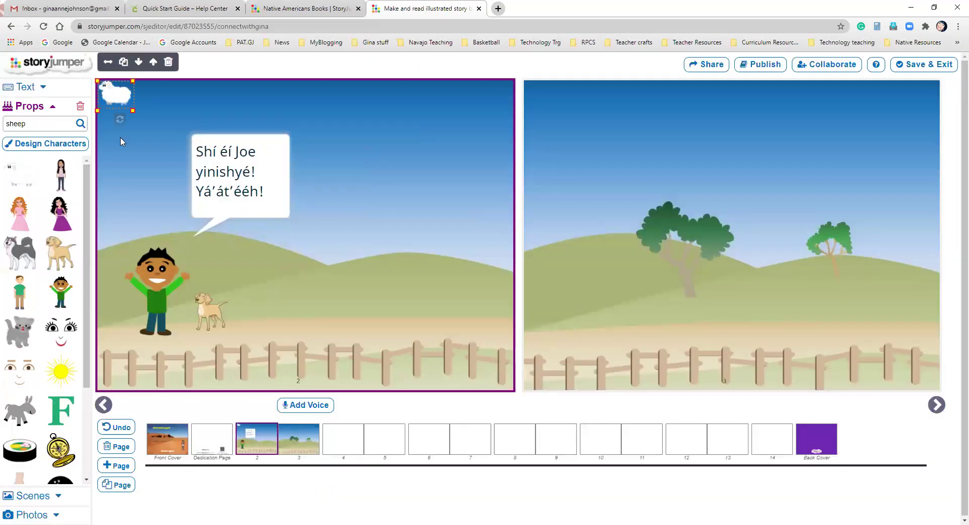
{"action": "left_click_drag", "start_coordinate": [128, 105], "coordinate": [474, 294]}
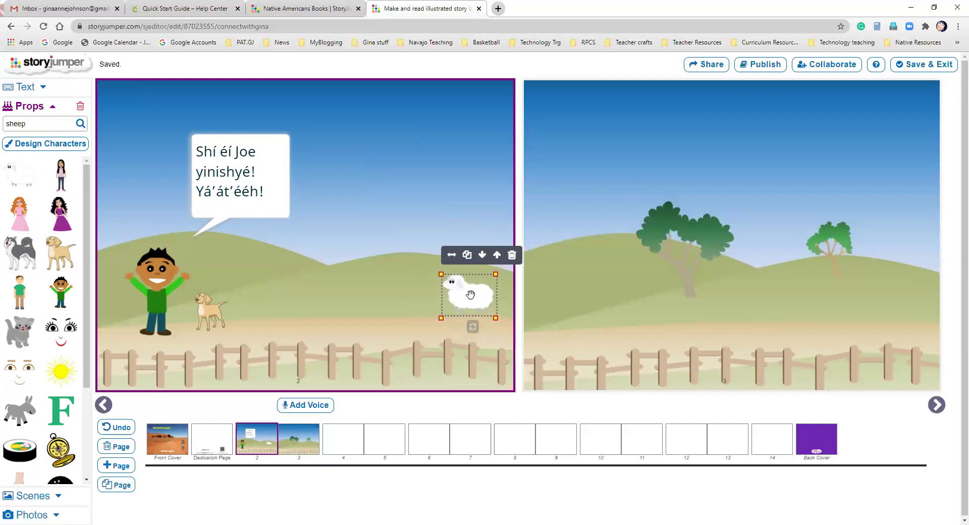
Search the props for "horses", add the realistic brown running horse to page 2, and place it in the dip between the two hills
{"action": "scroll", "coordinate": [41, 294], "scroll_direction": "down", "scroll_amount": 3}
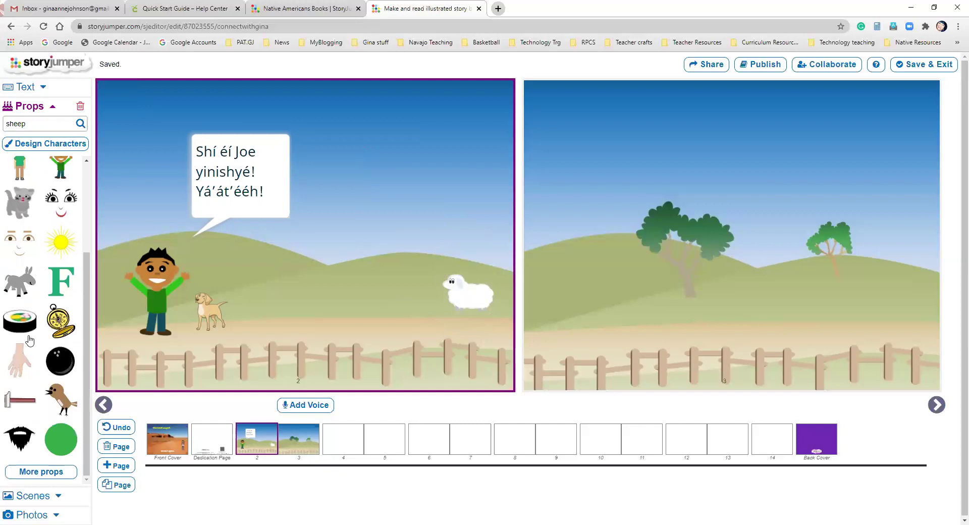
{"action": "scroll", "coordinate": [41, 228], "scroll_direction": "up", "scroll_amount": 3}
{"action": "left_click", "coordinate": [45, 123]}
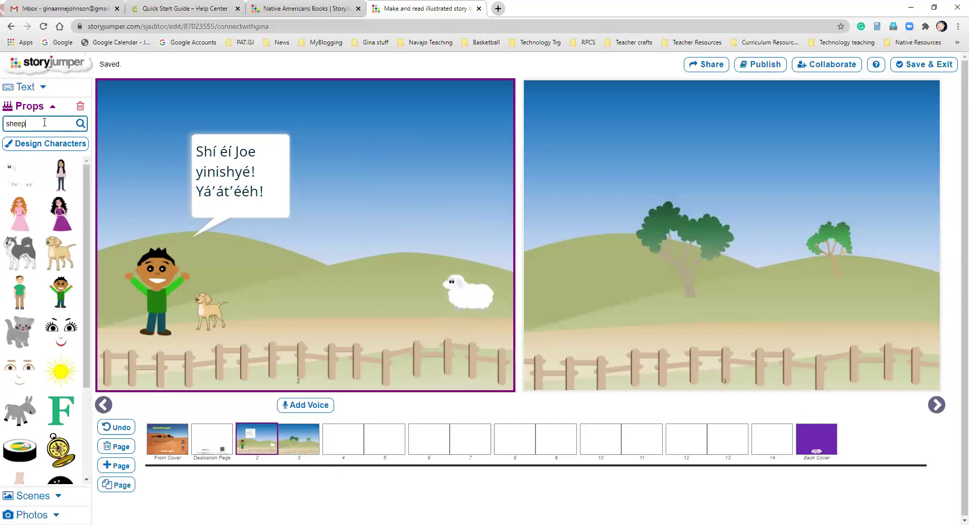
{"action": "key", "text": "BackSpace"}
{"action": "key", "text": "BackSpace"}
{"action": "type", "text": "horses"}
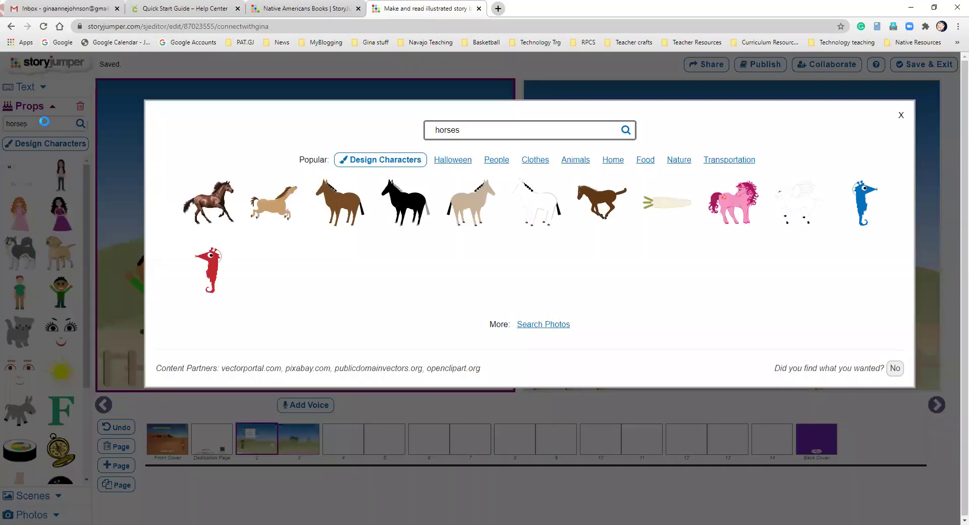
{"action": "left_click", "coordinate": [202, 208]}
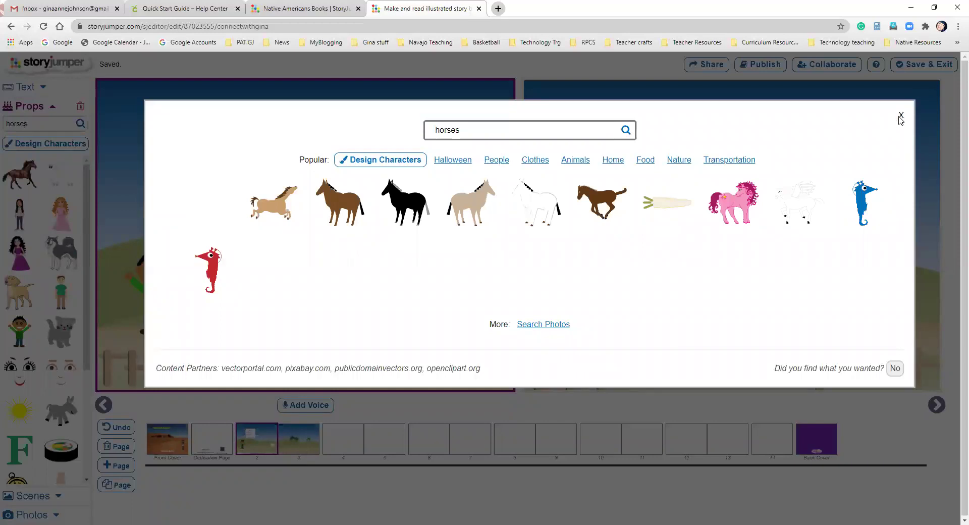
{"action": "left_click", "coordinate": [902, 115]}
{"action": "left_click", "coordinate": [27, 183]}
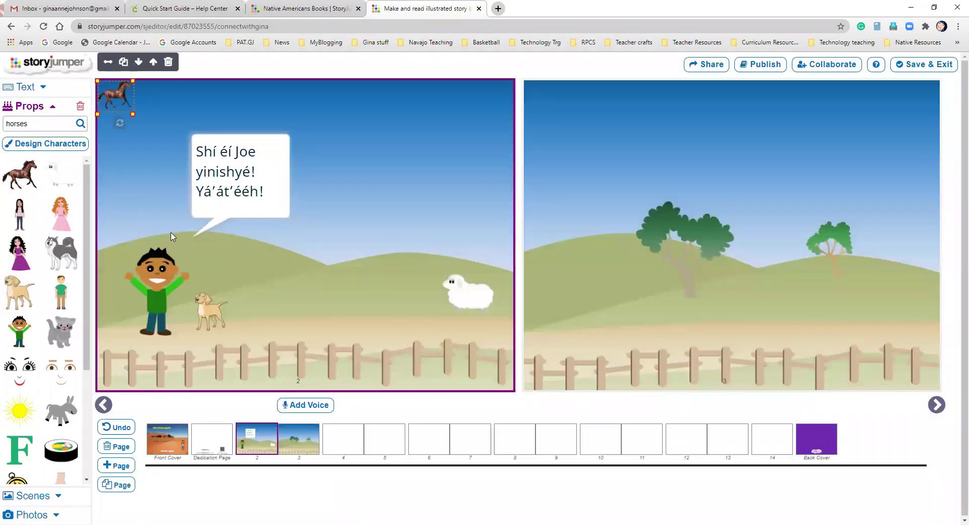
{"action": "left_click_drag", "start_coordinate": [115, 96], "coordinate": [340, 247]}
{"action": "left_click", "coordinate": [375, 293]}
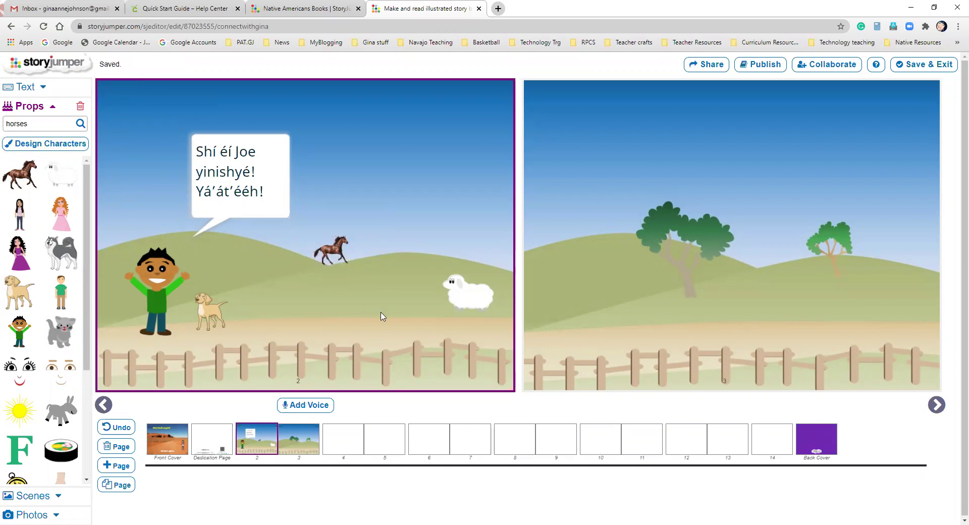
{"action": "left_click", "coordinate": [173, 443]}
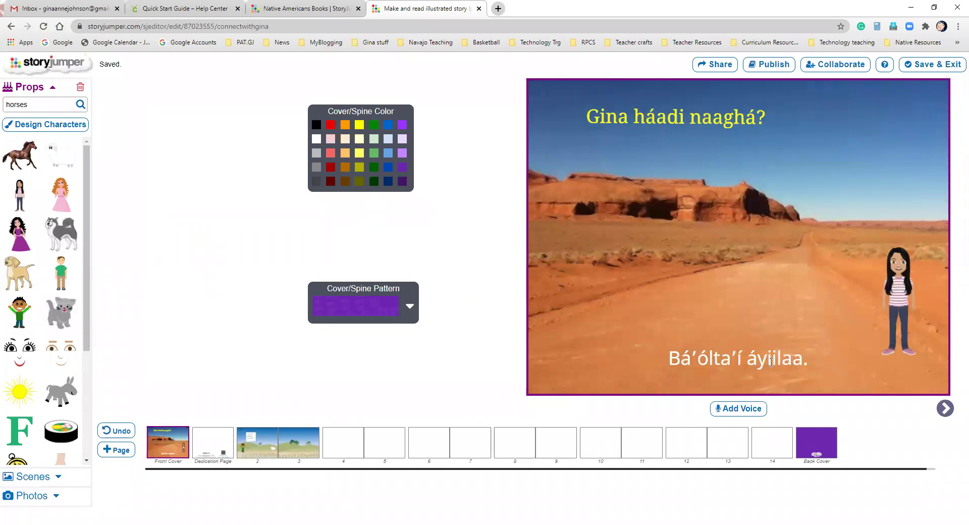
{"action": "left_click", "coordinate": [263, 451]}
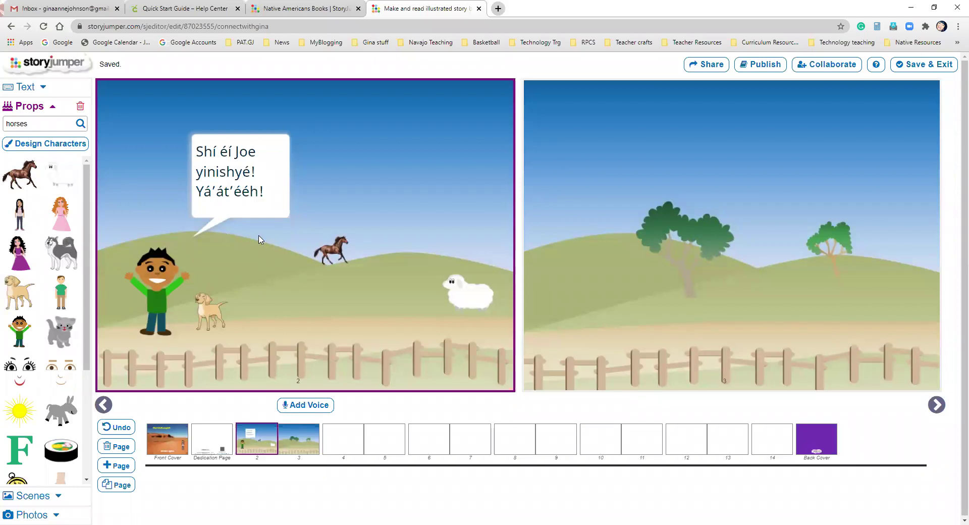
{"action": "left_click", "coordinate": [317, 447]}
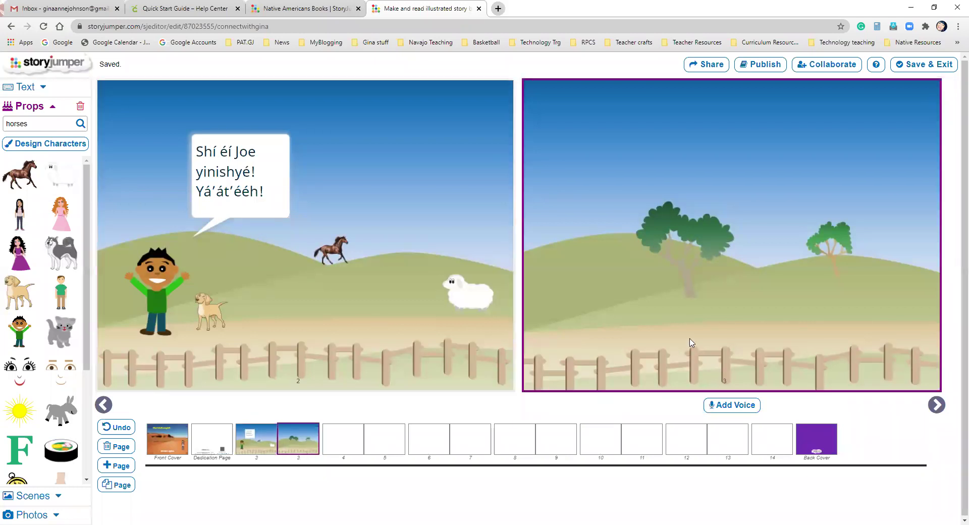
Record voice narration for the front cover, and save the voice recording for page 2
{"action": "left_click", "coordinate": [172, 447]}
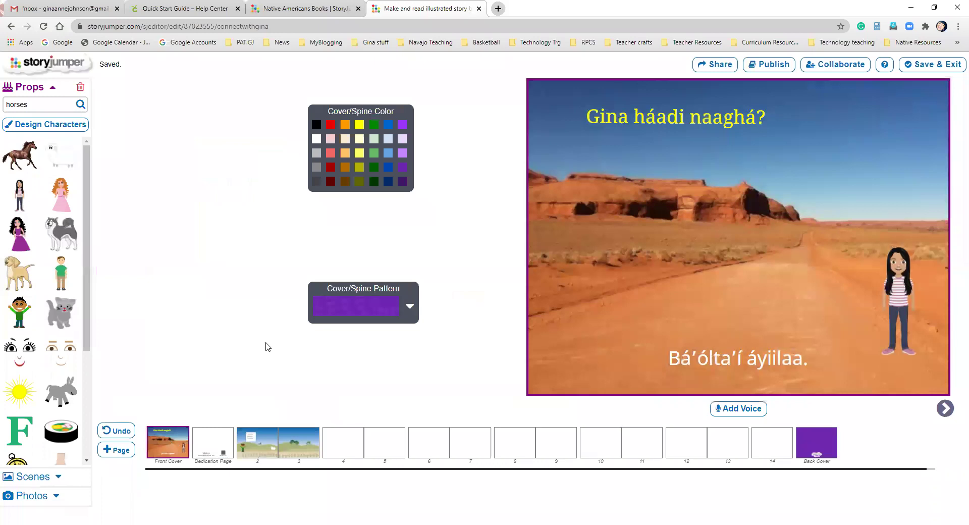
{"action": "left_click", "coordinate": [754, 410]}
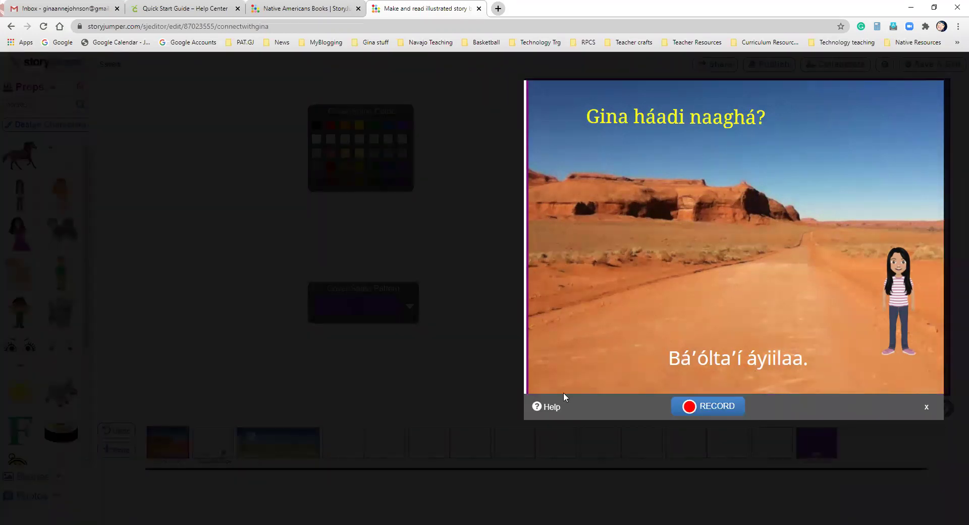
{"action": "left_click", "coordinate": [690, 410]}
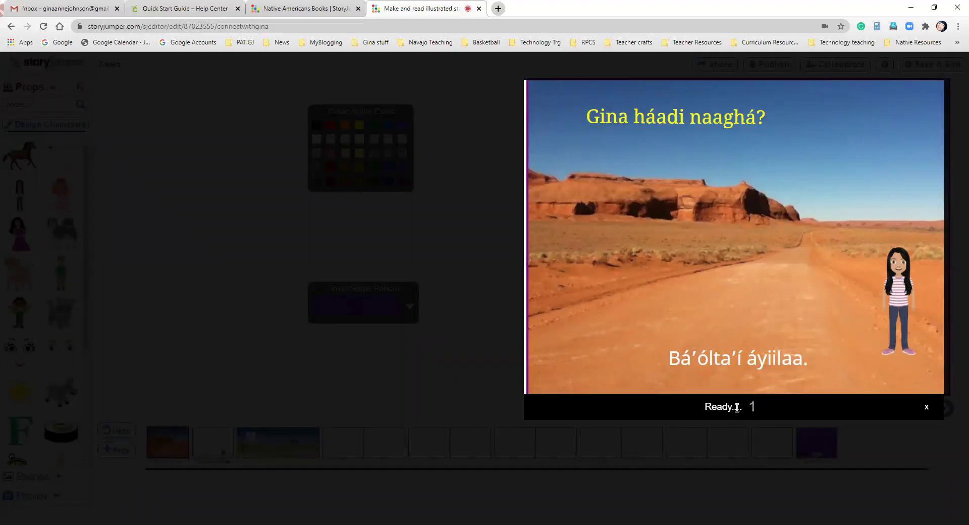
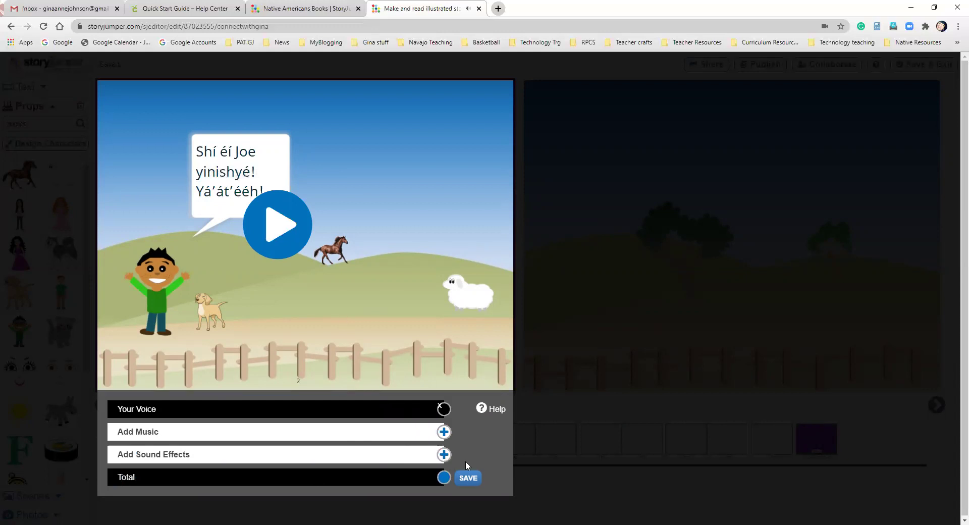
{"action": "left_click", "coordinate": [468, 477]}
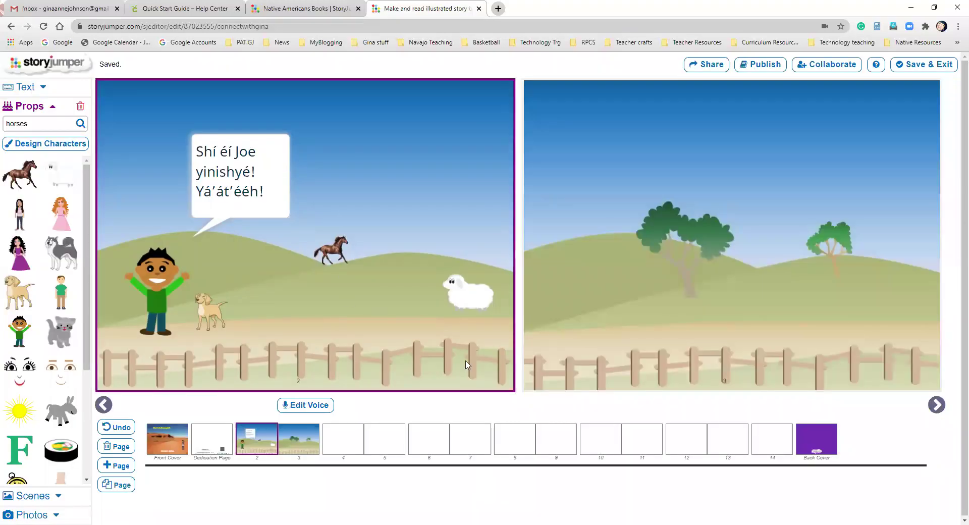
Go to blank page 4 and start uploading one of your own photos from the computer
{"action": "left_click", "coordinate": [175, 451]}
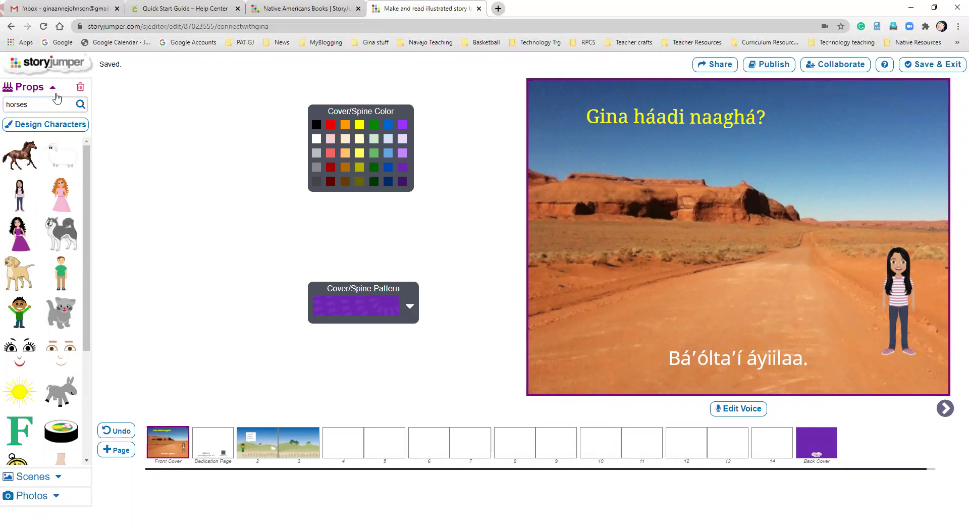
{"action": "left_click", "coordinate": [52, 88]}
{"action": "left_click", "coordinate": [363, 450]}
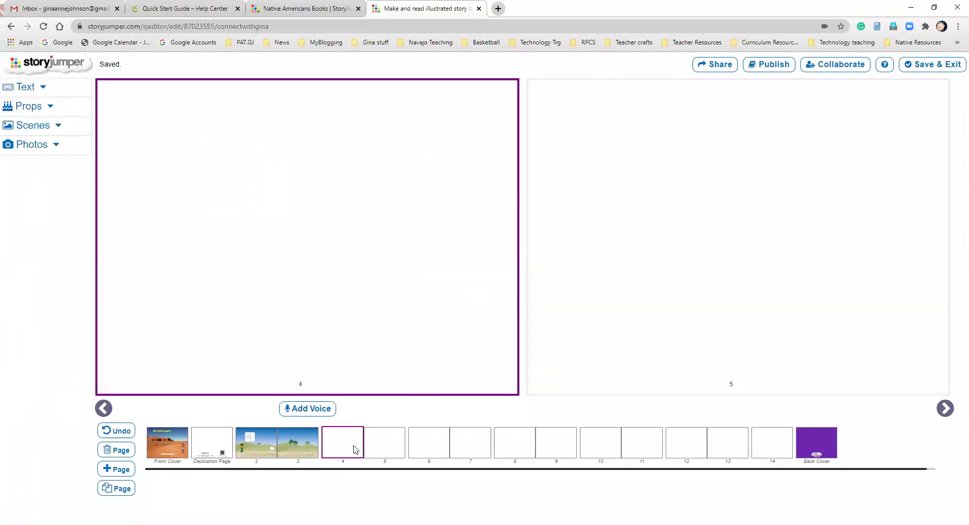
{"action": "left_click", "coordinate": [57, 147]}
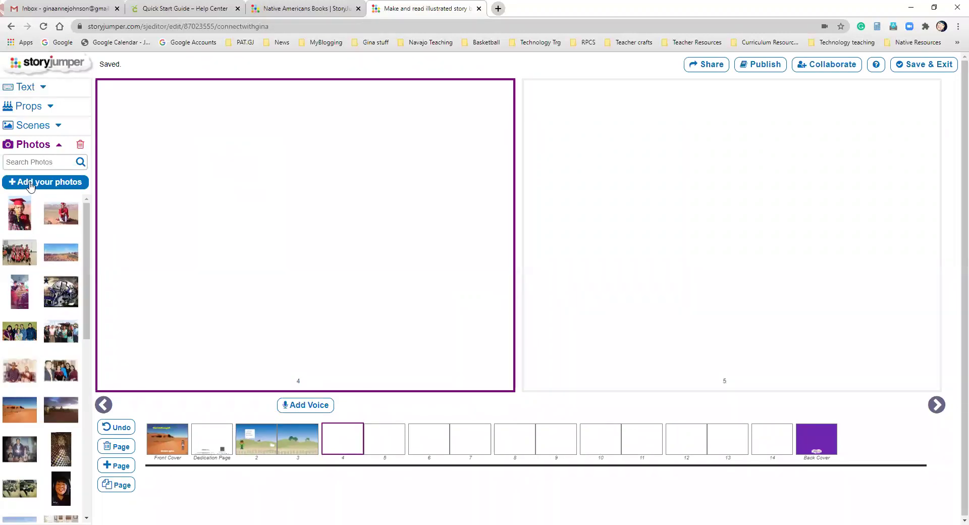
{"action": "left_click", "coordinate": [56, 146]}
{"action": "left_click", "coordinate": [56, 147]}
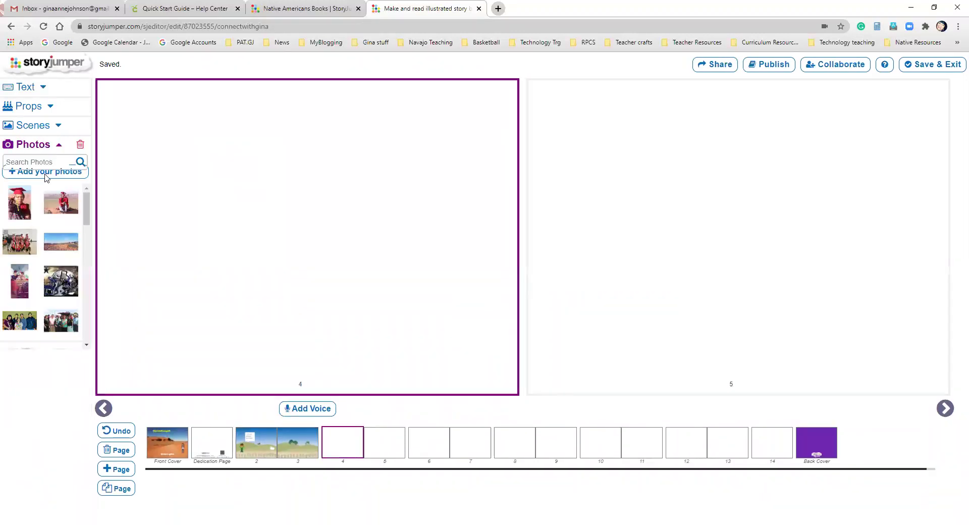
{"action": "left_click", "coordinate": [43, 181]}
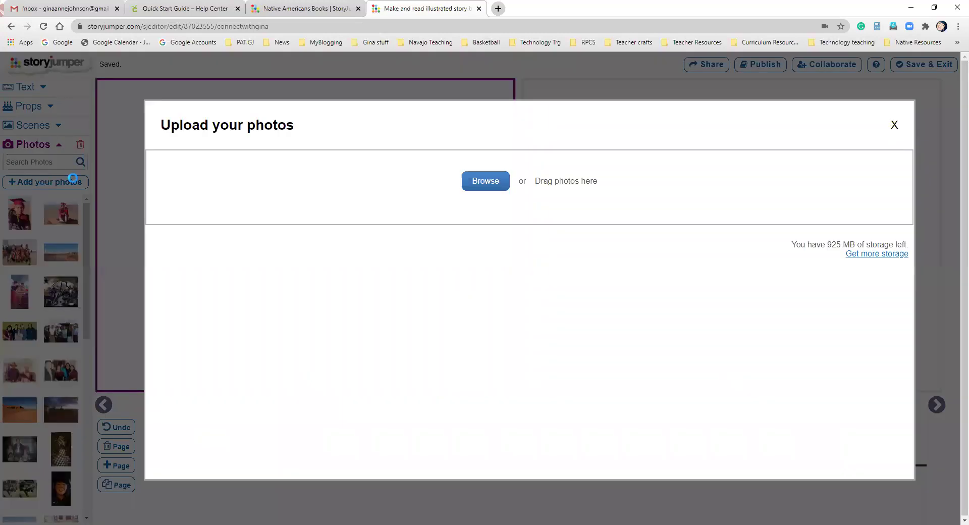
{"action": "left_click", "coordinate": [585, 183]}
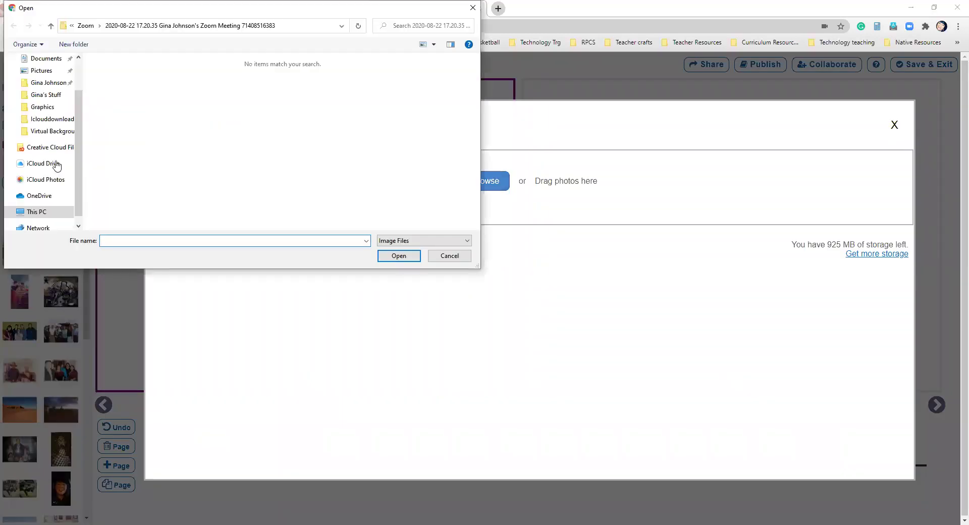
Upload the desert landscape photo 5AF18FE8-A1E4-4199-81D4-C9E68CAA524D from the Iclouddownloads folder and add it uncropped to page 4 as a prop
{"action": "left_click", "coordinate": [40, 95]}
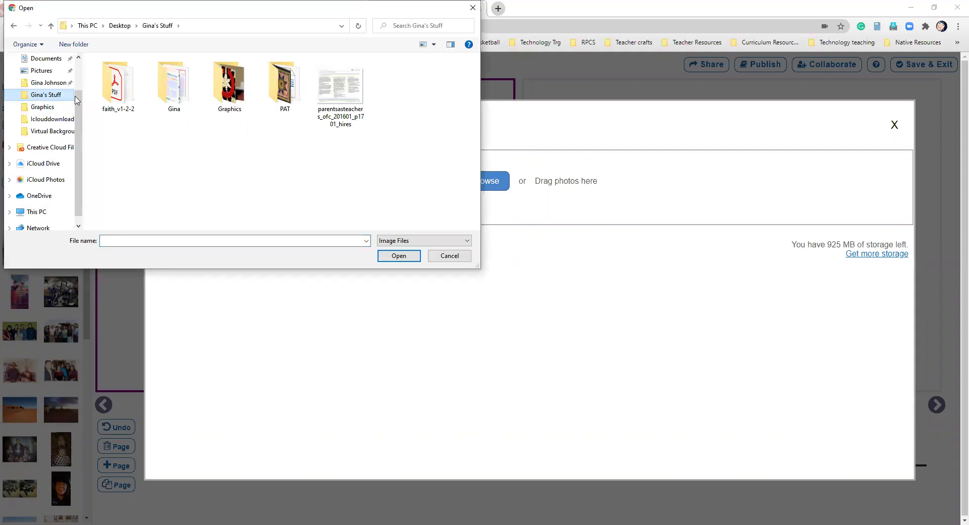
{"action": "left_click", "coordinate": [51, 83]}
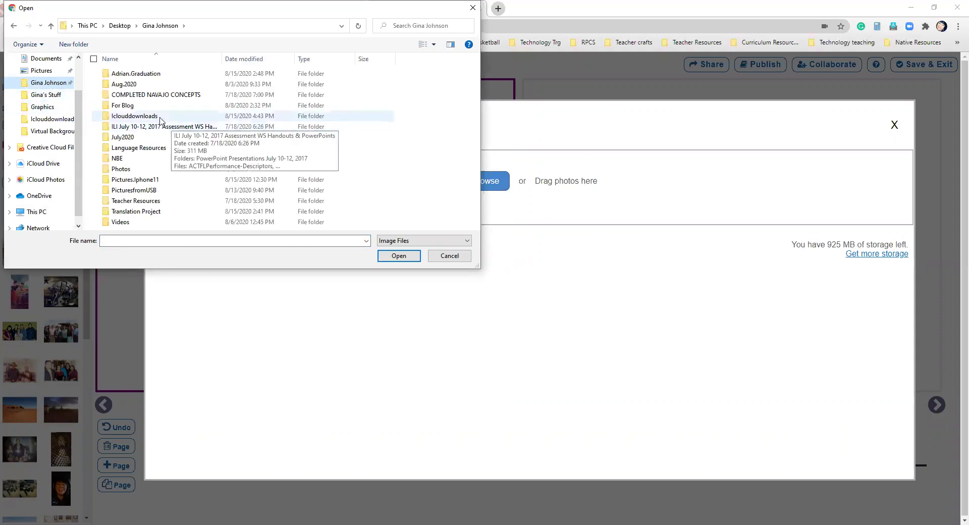
{"action": "double_click", "coordinate": [218, 116]}
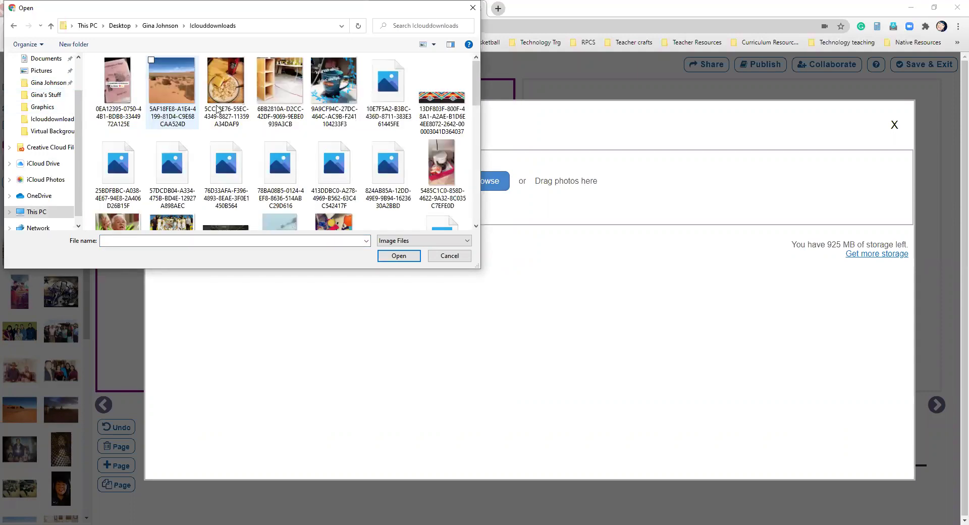
{"action": "left_click", "coordinate": [178, 91]}
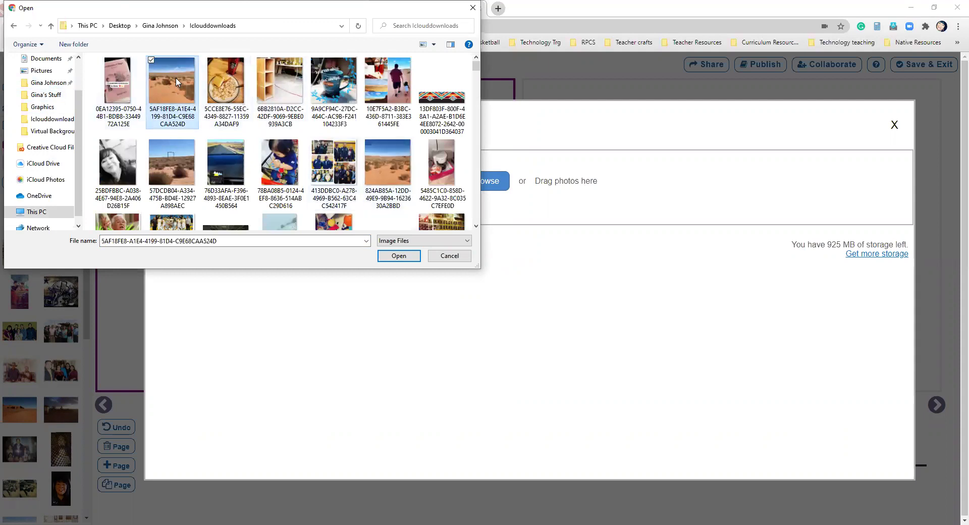
{"action": "left_click", "coordinate": [399, 255]}
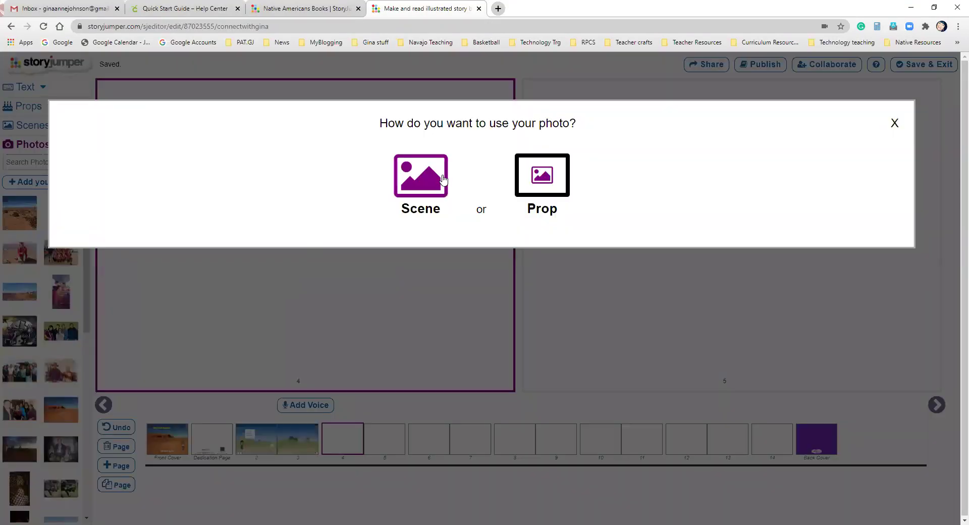
{"action": "left_click", "coordinate": [558, 184]}
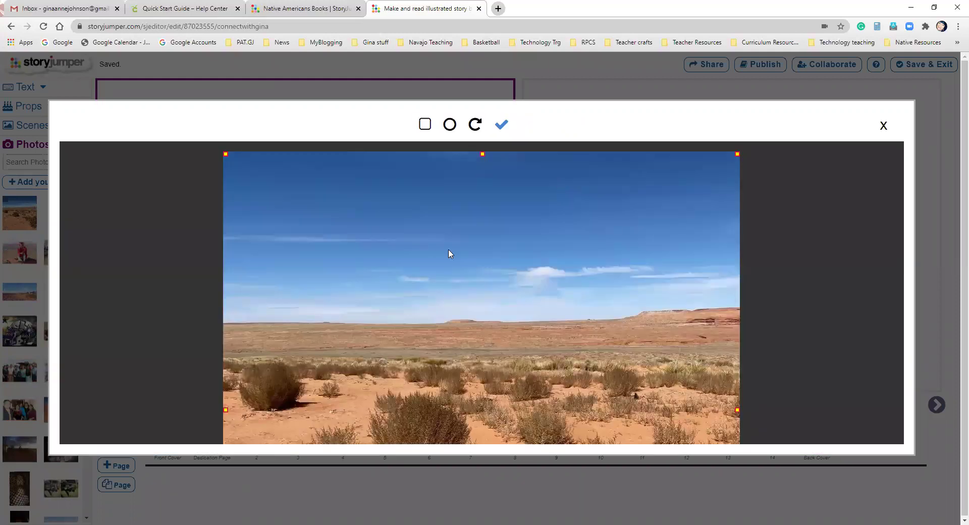
{"action": "left_click", "coordinate": [502, 127]}
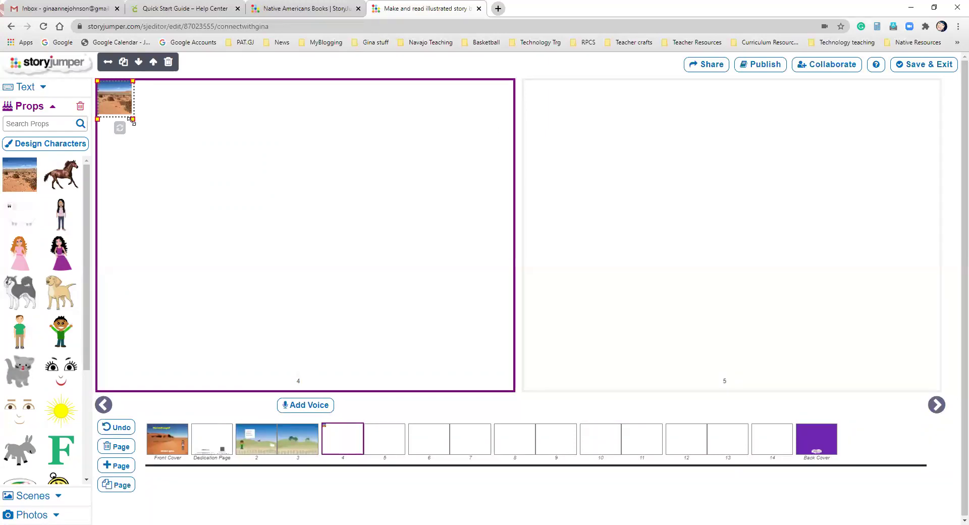
Enlarge the desert photo to the full height of page 4 and center it horizontally on the page
{"action": "left_click_drag", "start_coordinate": [129, 119], "coordinate": [405, 393]}
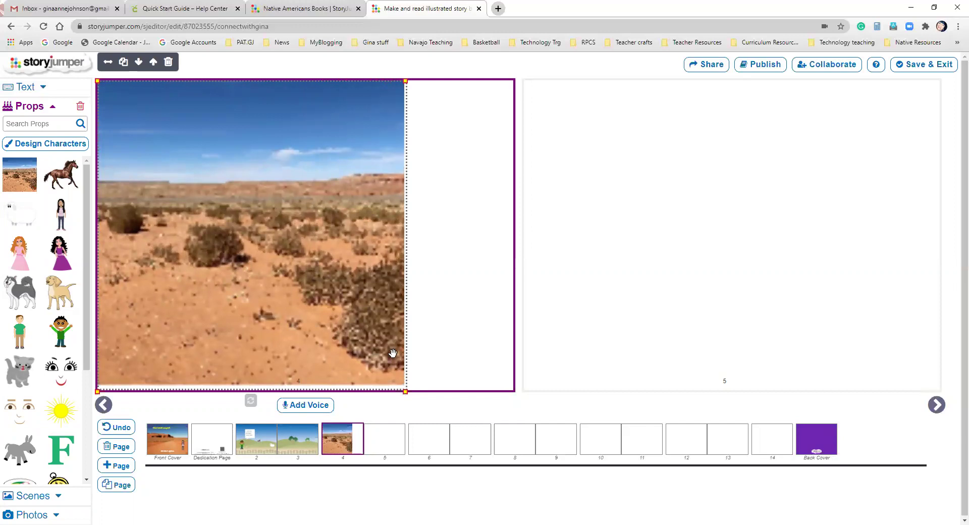
{"action": "left_click_drag", "start_coordinate": [395, 256], "coordinate": [429, 263]}
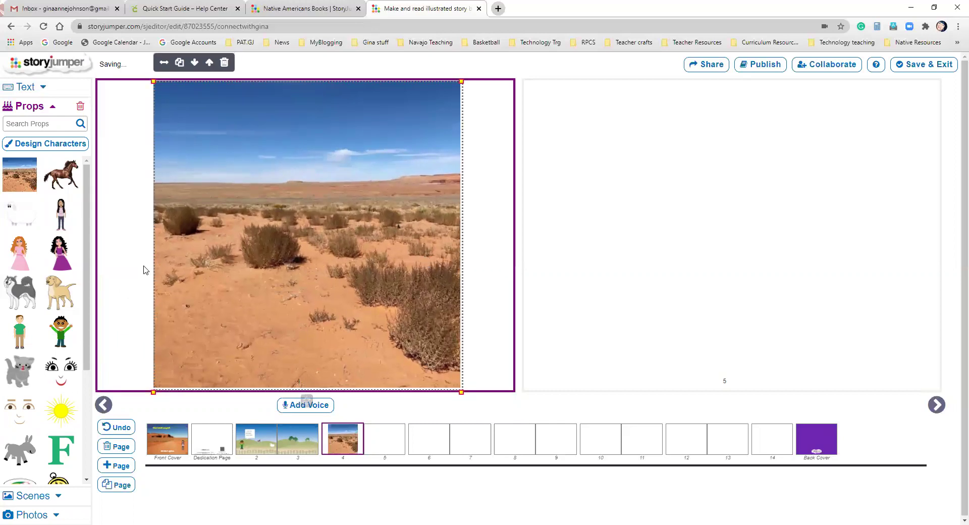
{"action": "left_click", "coordinate": [143, 269]}
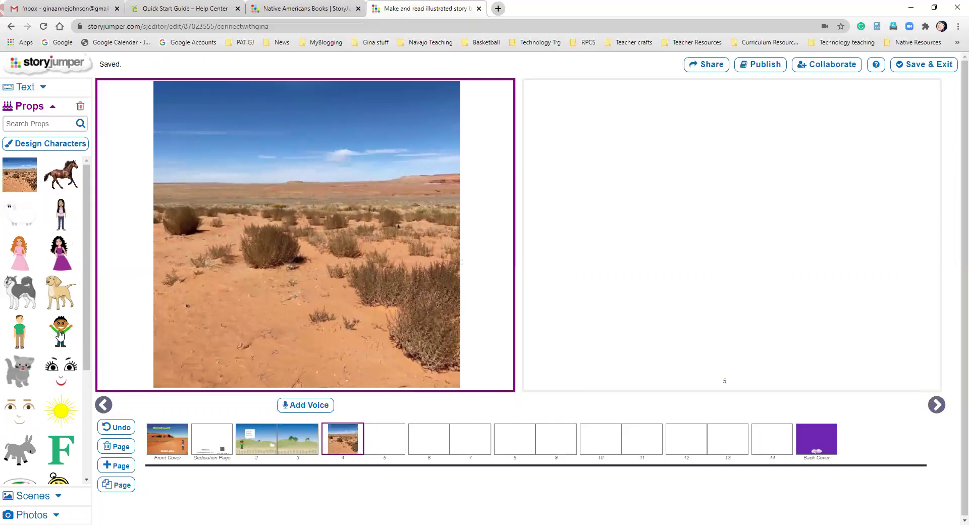
{"action": "scroll", "coordinate": [60, 333], "scroll_direction": "down", "scroll_amount": 3}
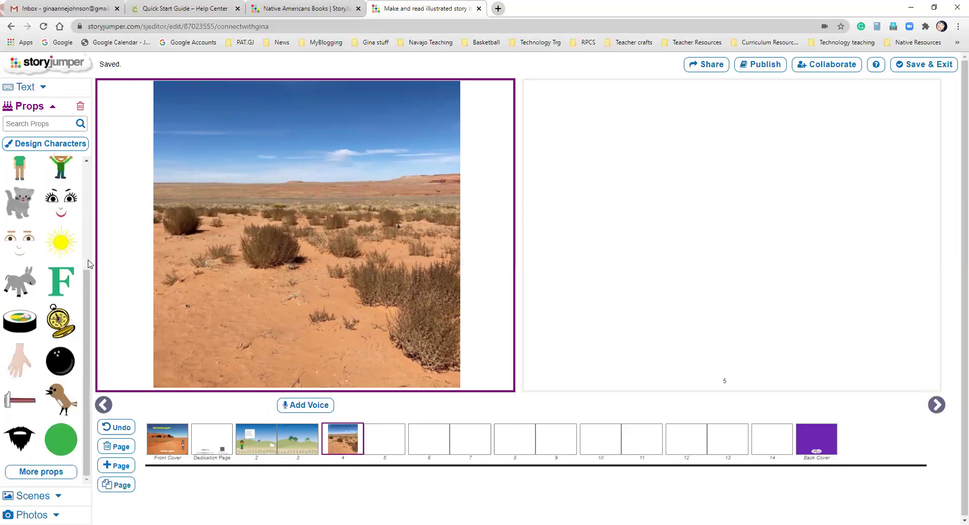
{"action": "left_click", "coordinate": [311, 248]}
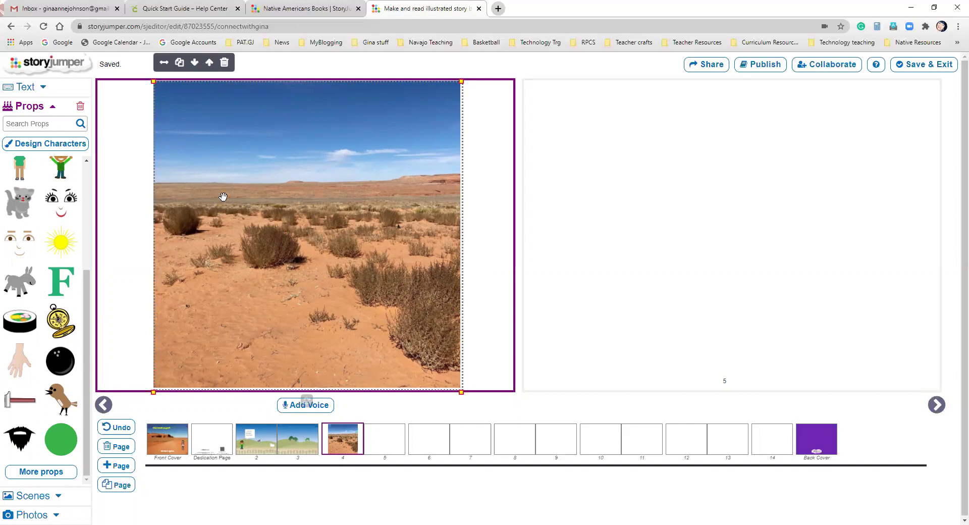
{"action": "left_click", "coordinate": [130, 344]}
{"action": "left_click", "coordinate": [54, 497]}
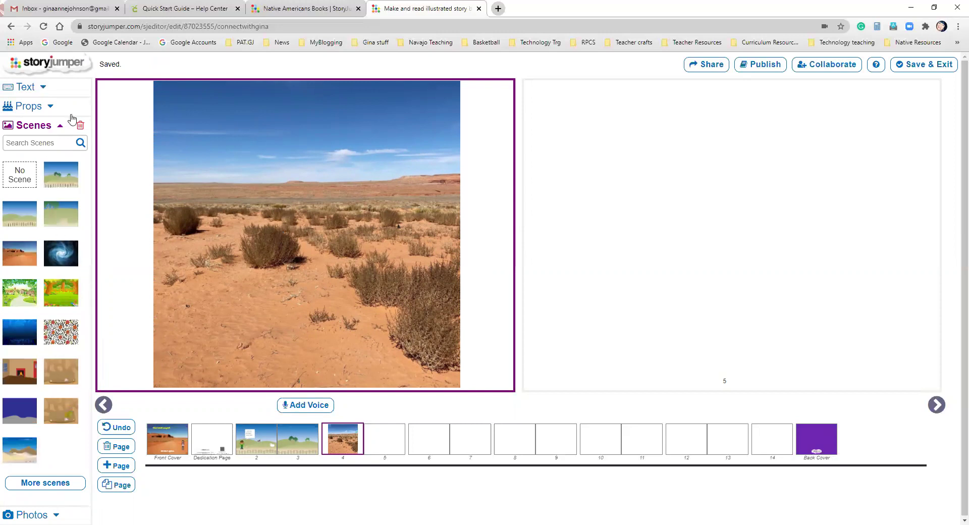
{"action": "left_click", "coordinate": [61, 128]}
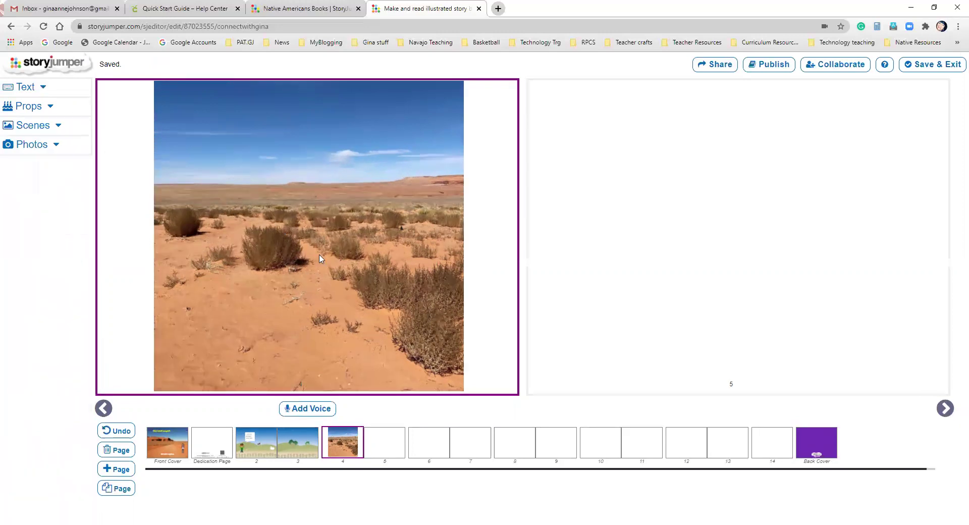
Add a bamboo-framed text box over the desert photo on page 4 and make it narrower and shorter
{"action": "left_click", "coordinate": [43, 89]}
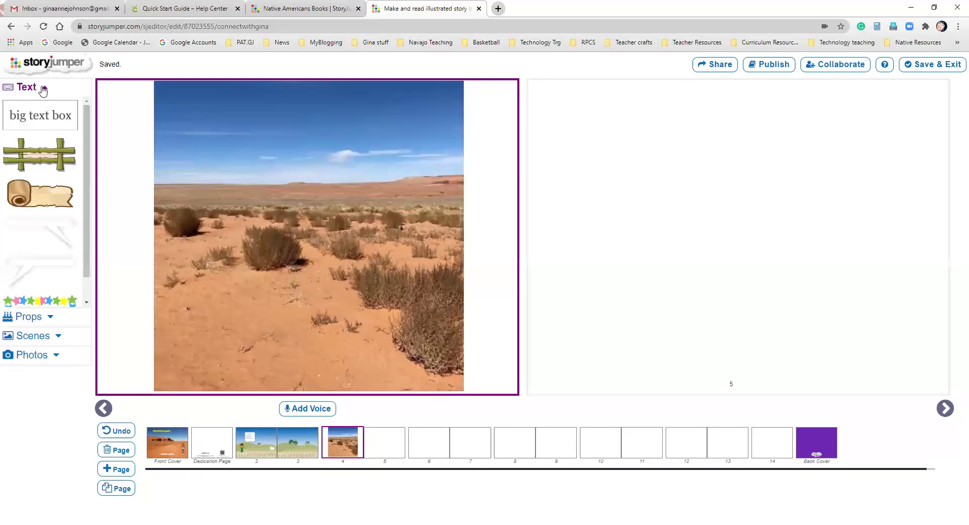
{"action": "left_click", "coordinate": [53, 150]}
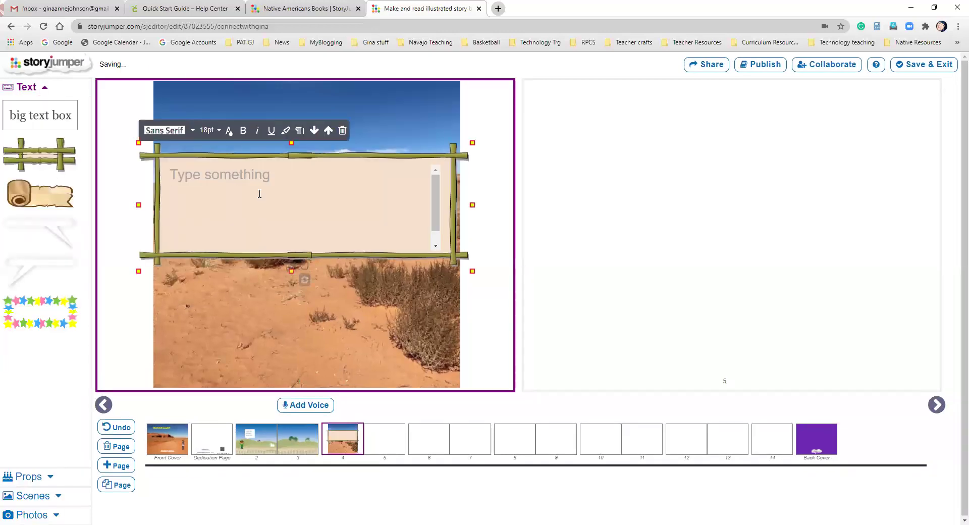
{"action": "left_click_drag", "start_coordinate": [473, 143], "coordinate": [408, 203]}
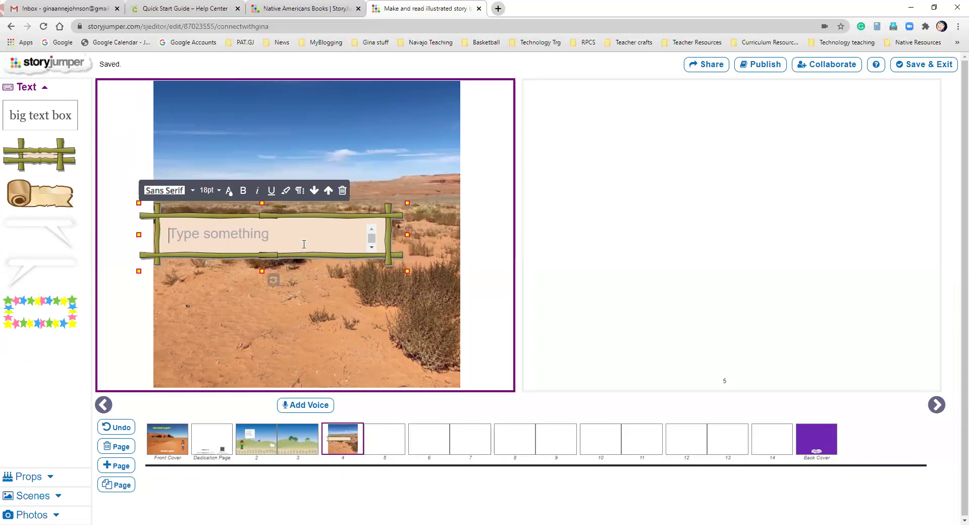
Enter "Dibé Bichaan Bii’tódę́ę́’ naashá." in the bamboo frame, and fit the frame to one line of text along the photo's lower edge
{"action": "left_click", "coordinate": [304, 245]}
{"action": "type", "text": "D"}
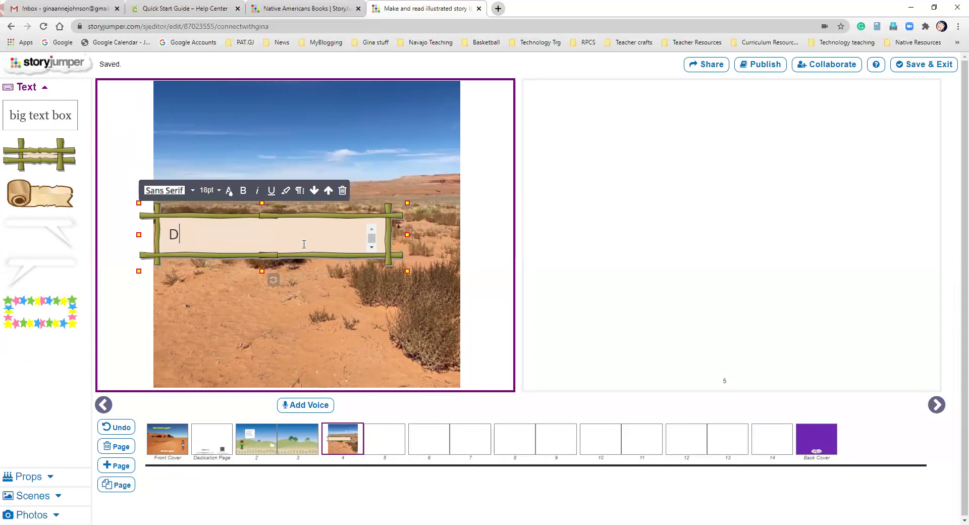
{"action": "type", "text": "ibé Bichaan Bi"}
{"action": "type", "text": "i’to"}
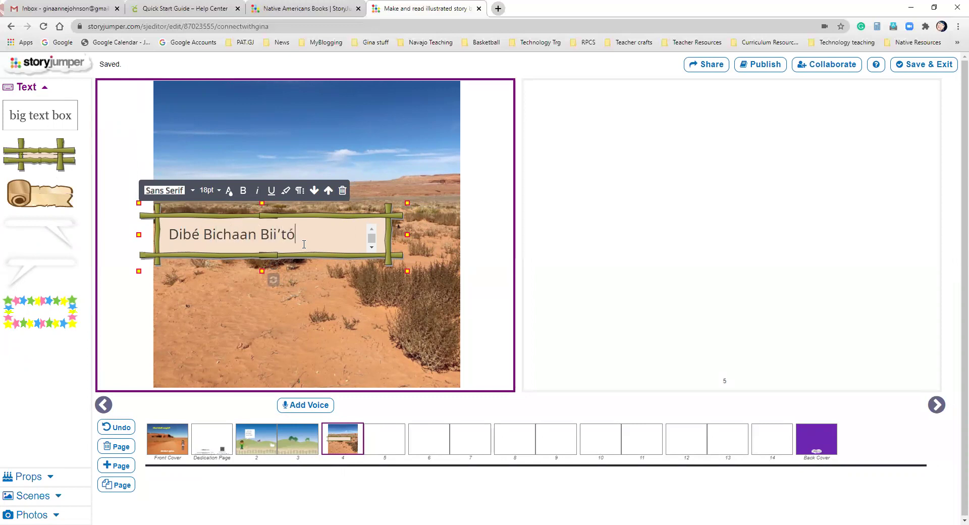
{"action": "type", "text": "dé"}
{"action": "type", "text": "e"}
{"action": "type", "text": "’ naashá."}
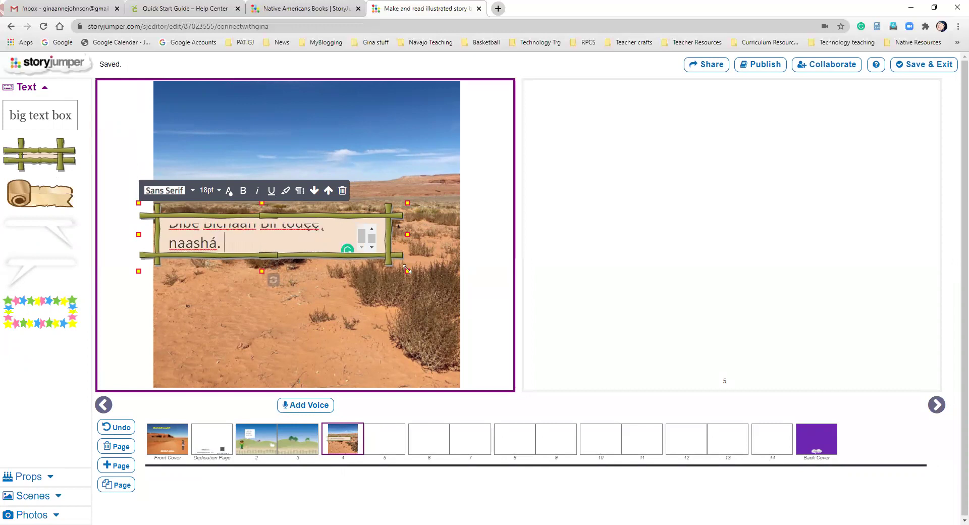
{"action": "left_click_drag", "start_coordinate": [408, 271], "coordinate": [431, 278]}
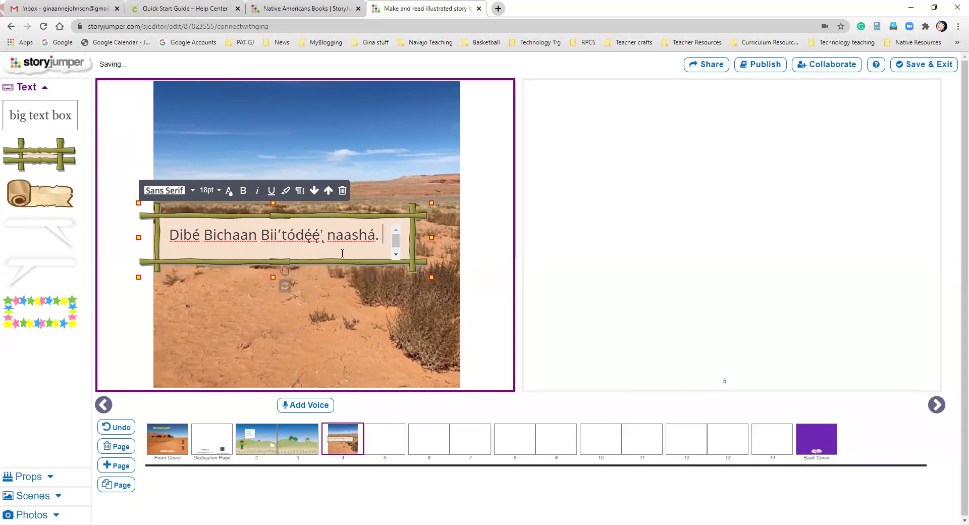
{"action": "left_click_drag", "start_coordinate": [285, 284], "coordinate": [314, 377]}
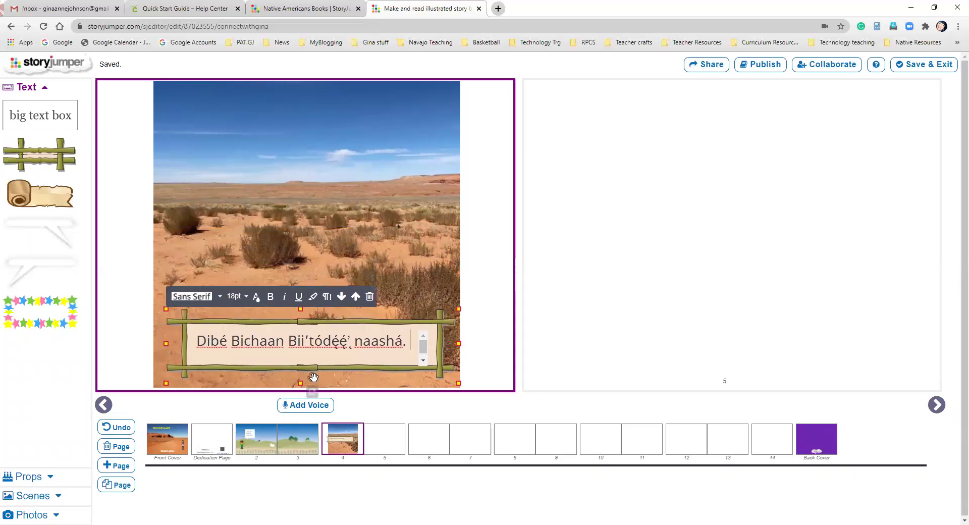
Try yellow, orange, white and pale orange backgrounds for the bamboo-framed text, and delete the text box from page 4
{"action": "left_click", "coordinate": [312, 297]}
{"action": "left_click", "coordinate": [250, 326]}
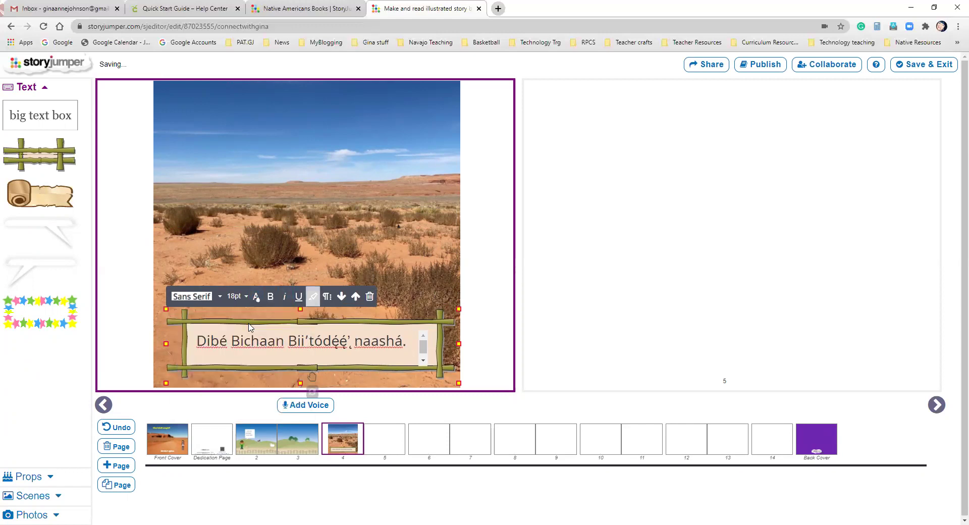
{"action": "left_click", "coordinate": [310, 298]}
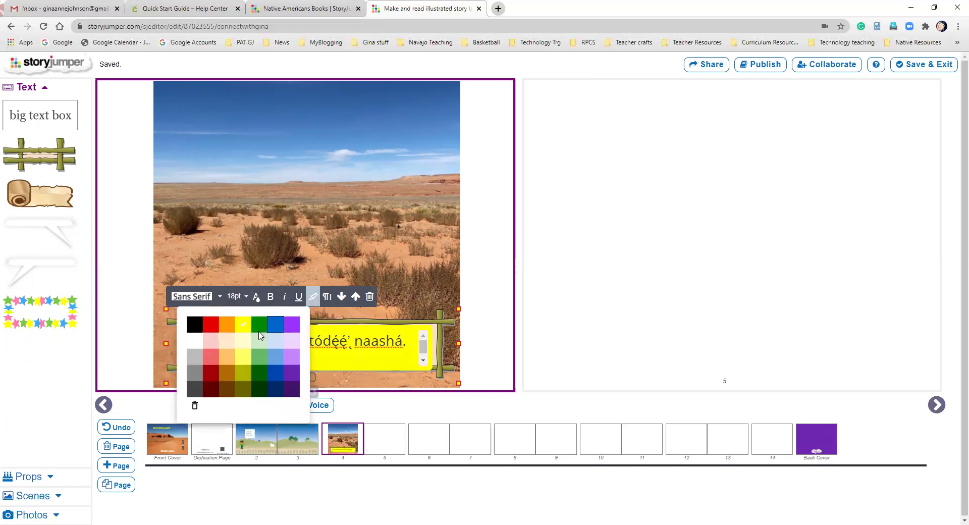
{"action": "left_click", "coordinate": [227, 326]}
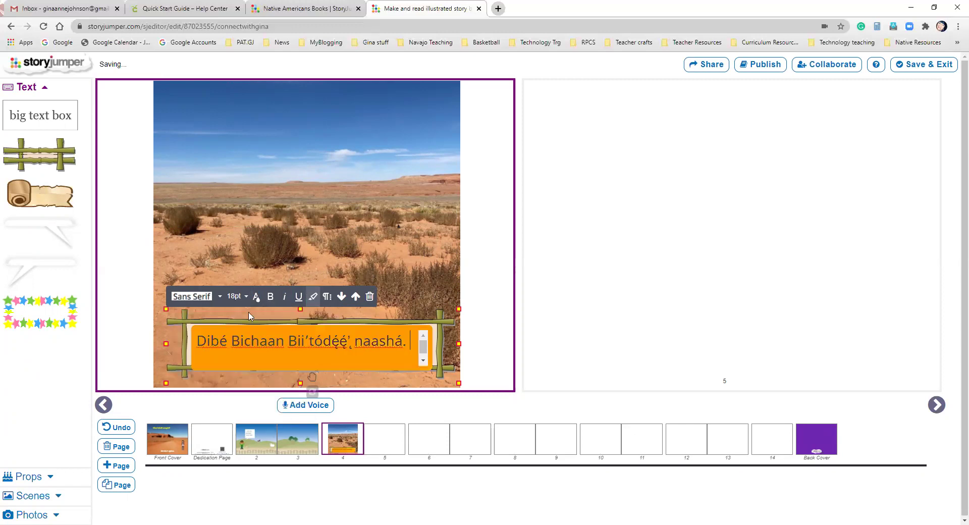
{"action": "left_click", "coordinate": [312, 297]}
{"action": "left_click", "coordinate": [199, 343]}
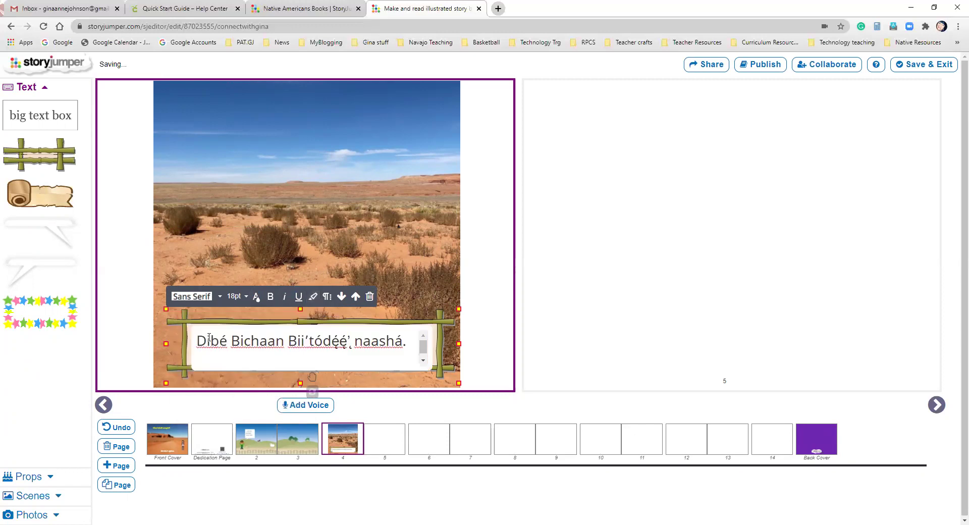
{"action": "left_click", "coordinate": [313, 297]}
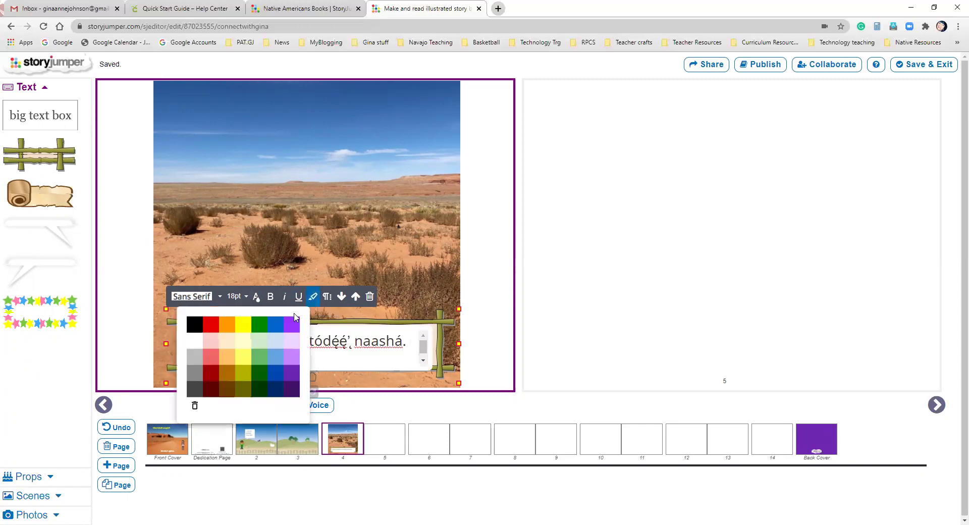
{"action": "left_click", "coordinate": [225, 340]}
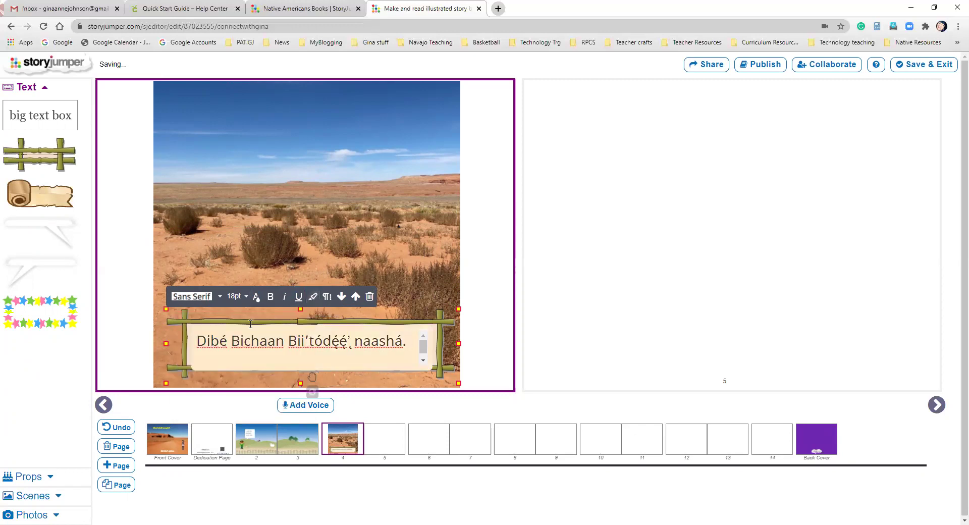
{"action": "left_click", "coordinate": [369, 296]}
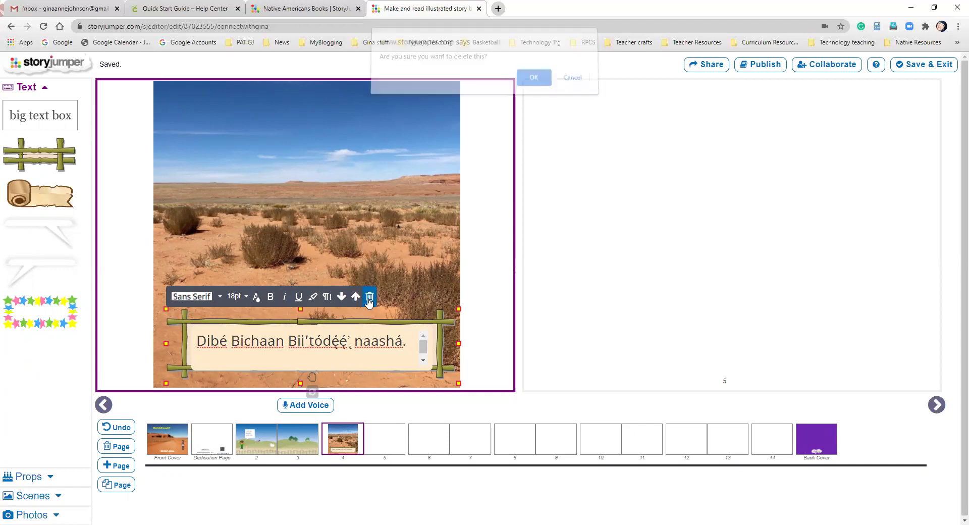
{"action": "left_click", "coordinate": [534, 84]}
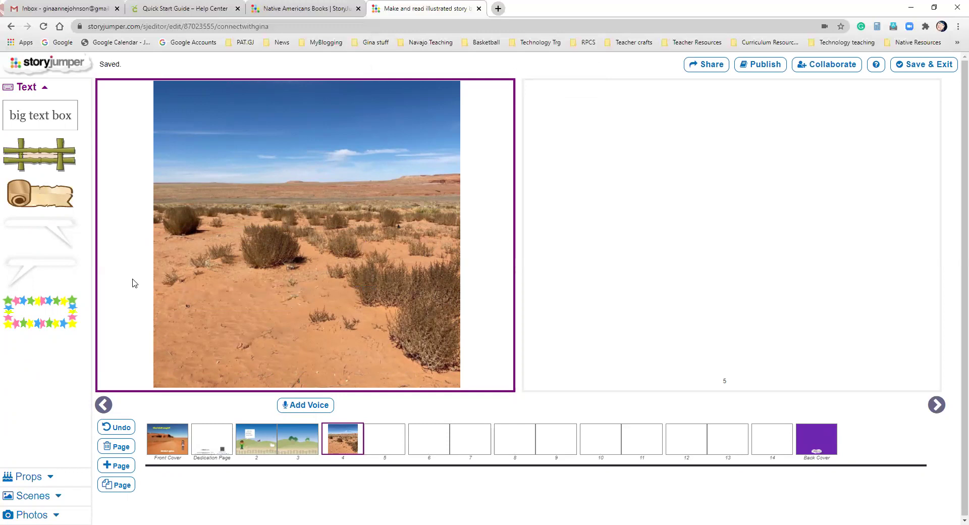
Save and exit the book from its front cover, and play the voice narration in the reading view
{"action": "left_click", "coordinate": [170, 429]}
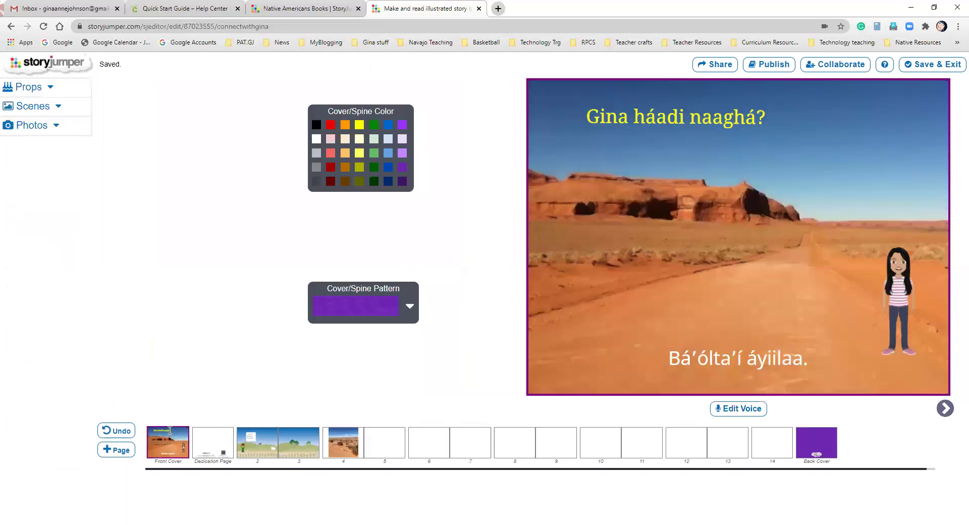
{"action": "left_click", "coordinate": [393, 451]}
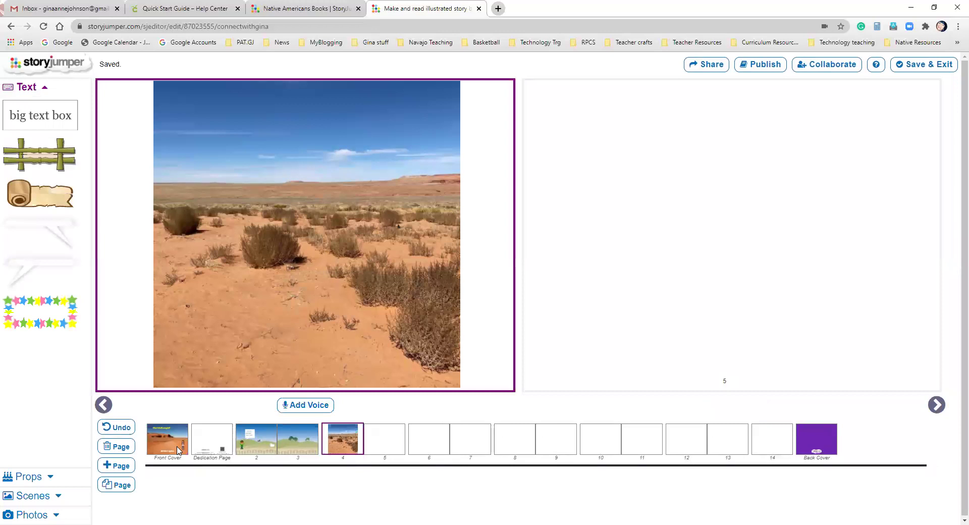
{"action": "left_click", "coordinate": [178, 451]}
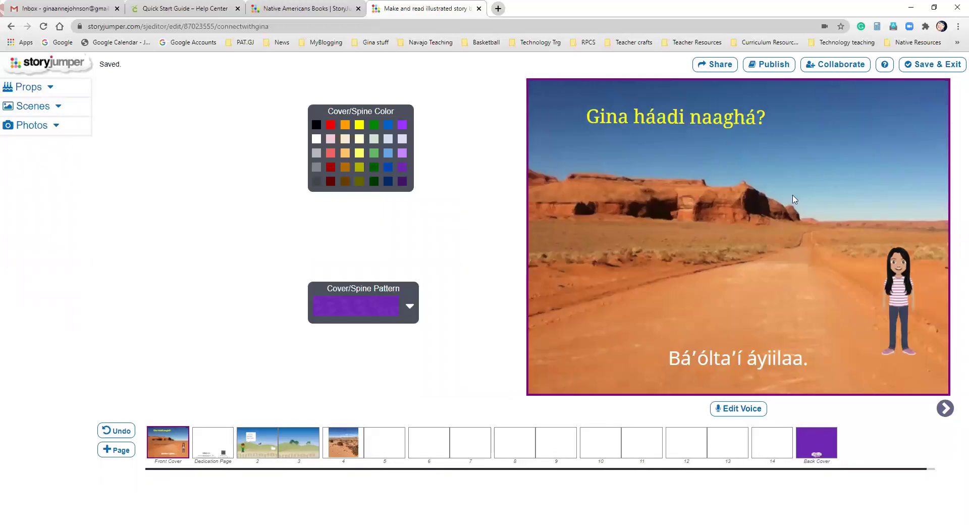
{"action": "left_click", "coordinate": [942, 65]}
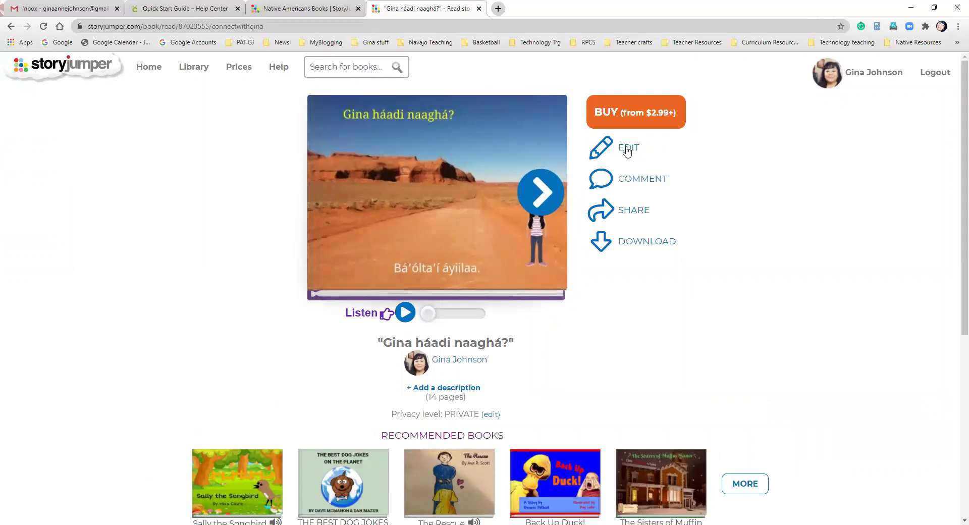
{"action": "left_click", "coordinate": [409, 314]}
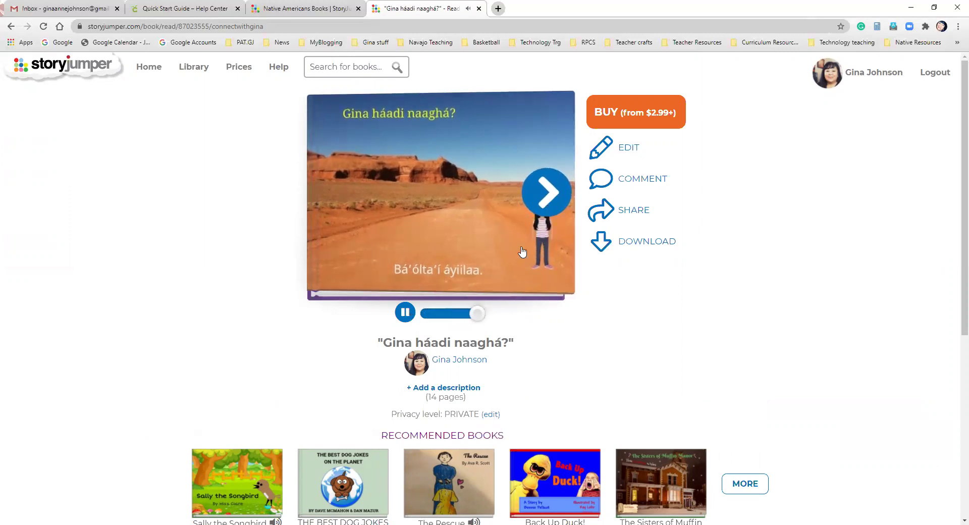
Reopen the book for editing, move the girl to the left side of the front cover photo and enlarge her, and save and exit
{"action": "left_click", "coordinate": [628, 148]}
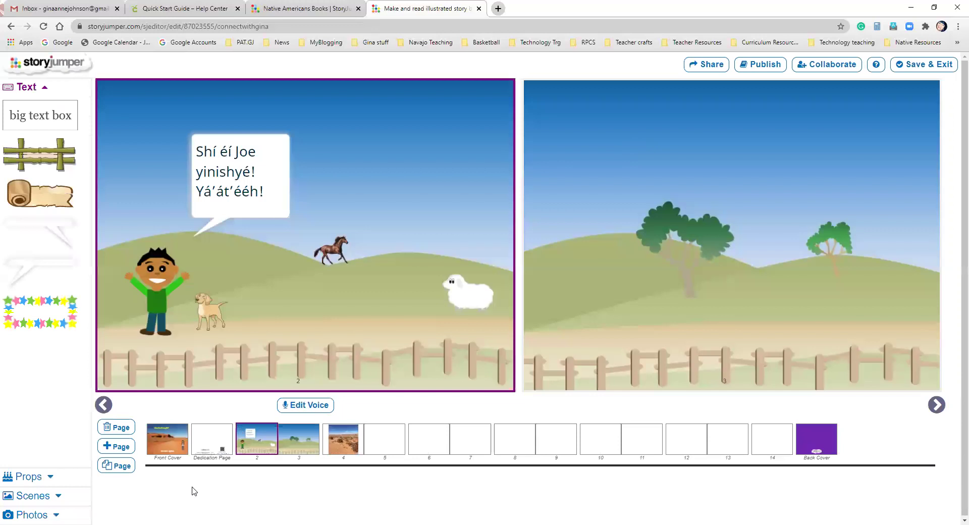
{"action": "left_click", "coordinate": [177, 444]}
{"action": "left_click", "coordinate": [890, 298]}
{"action": "left_click_drag", "start_coordinate": [889, 298], "coordinate": [562, 297]}
{"action": "left_click_drag", "start_coordinate": [603, 244], "coordinate": [619, 196]}
{"action": "left_click", "coordinate": [721, 271]}
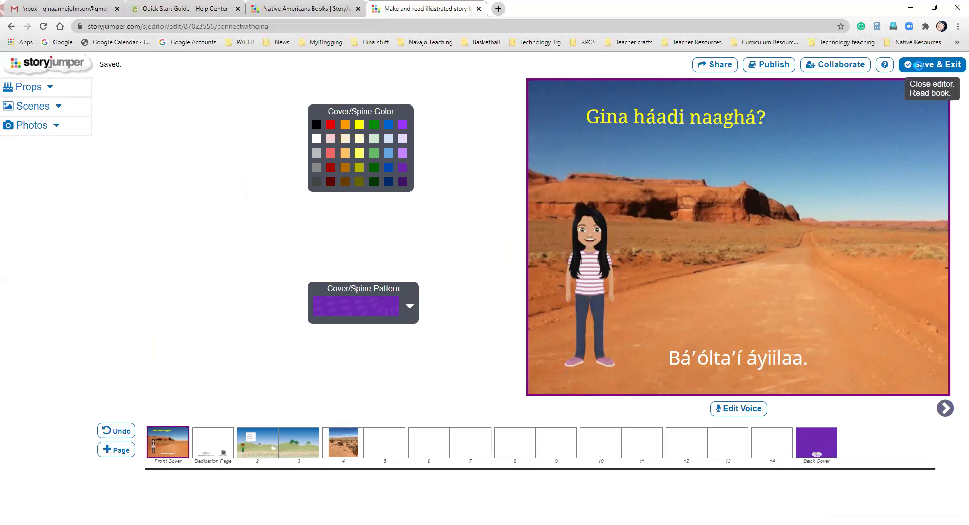
{"action": "left_click", "coordinate": [933, 64]}
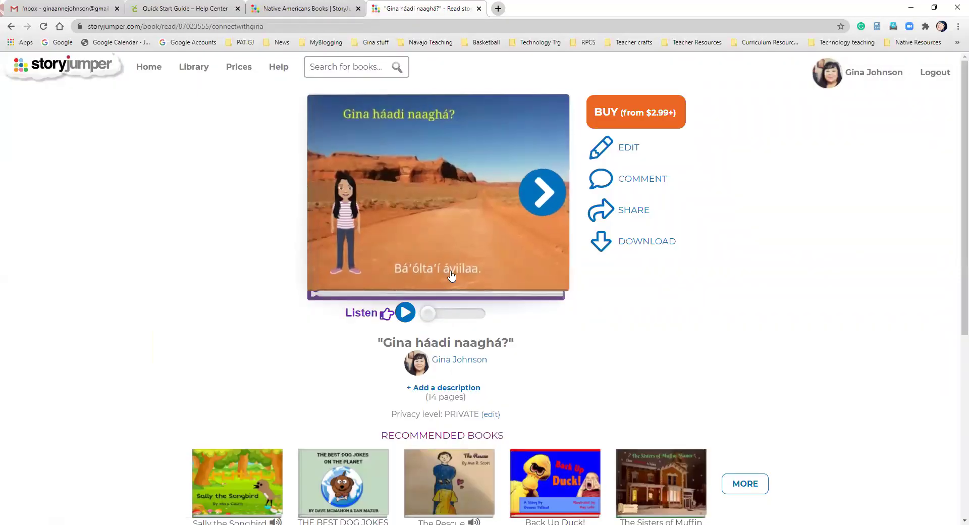
Page through the book to pages 2–3, play their narration, and return to the front cover, pausing its narration
{"action": "left_click", "coordinate": [549, 200]}
{"action": "left_click", "coordinate": [550, 201]}
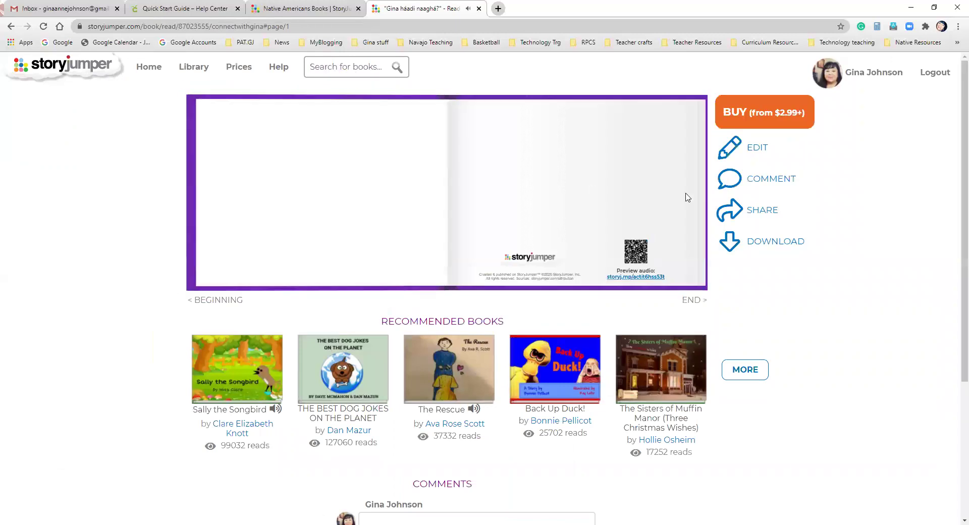
{"action": "left_click", "coordinate": [683, 274]}
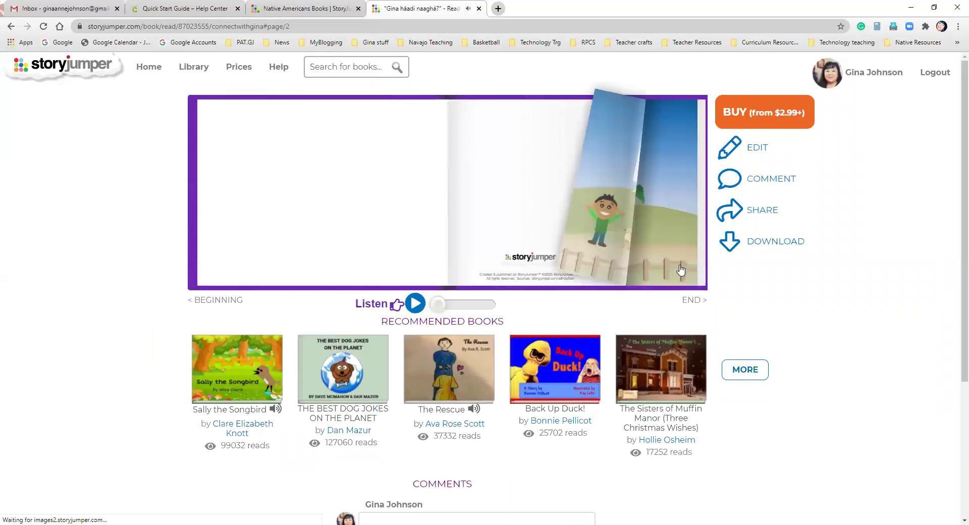
{"action": "left_click", "coordinate": [416, 304]}
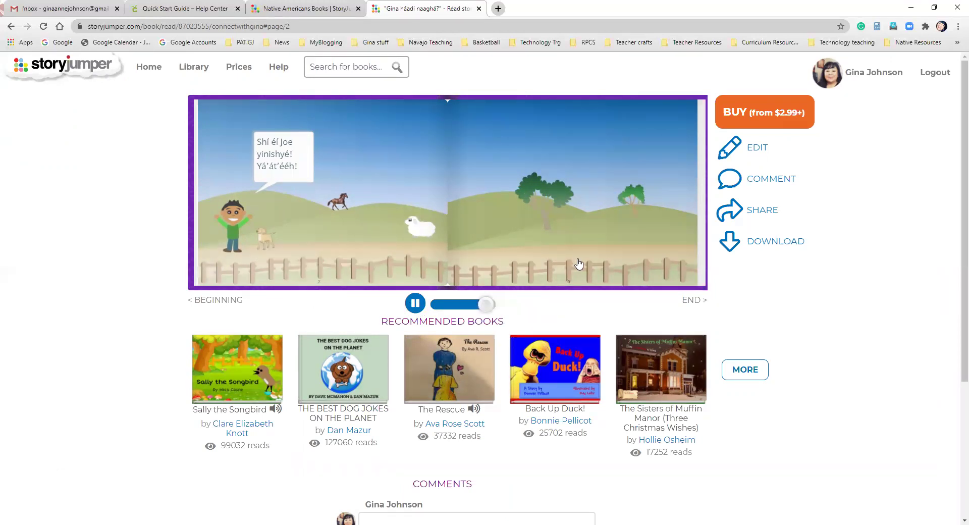
{"action": "left_click", "coordinate": [232, 301]}
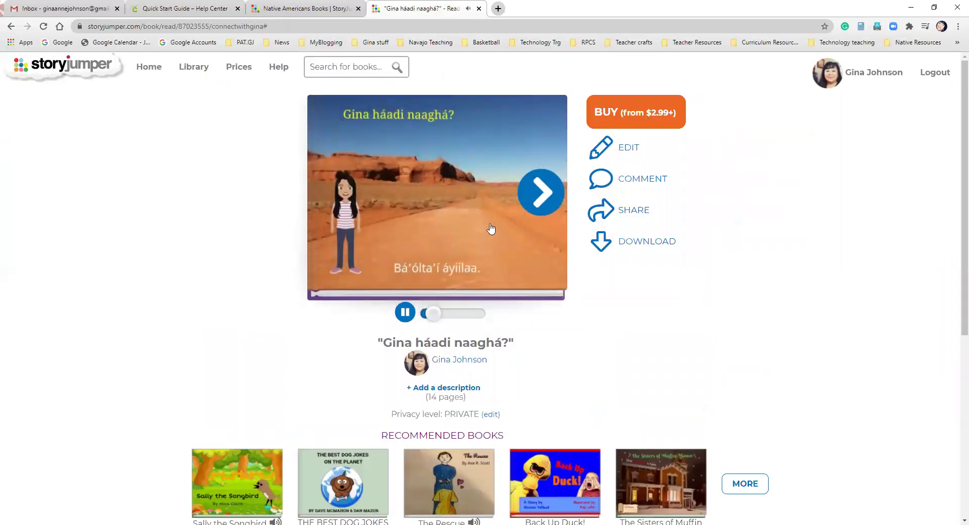
{"action": "left_click", "coordinate": [408, 312]}
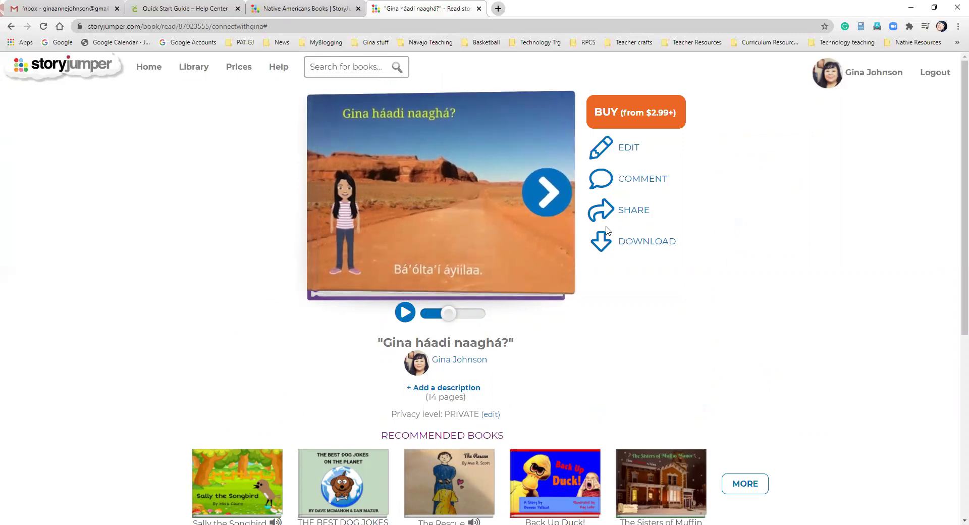
Open the book's sharing options and review the class, public, family and friends, and embed choices
{"action": "left_click", "coordinate": [638, 215]}
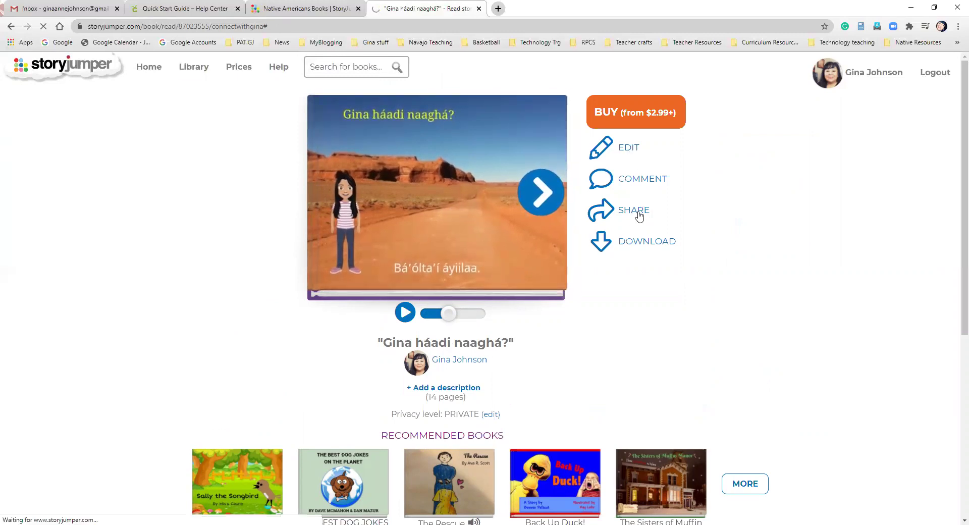
{"action": "scroll", "coordinate": [661, 281], "scroll_direction": "down", "scroll_amount": 1}
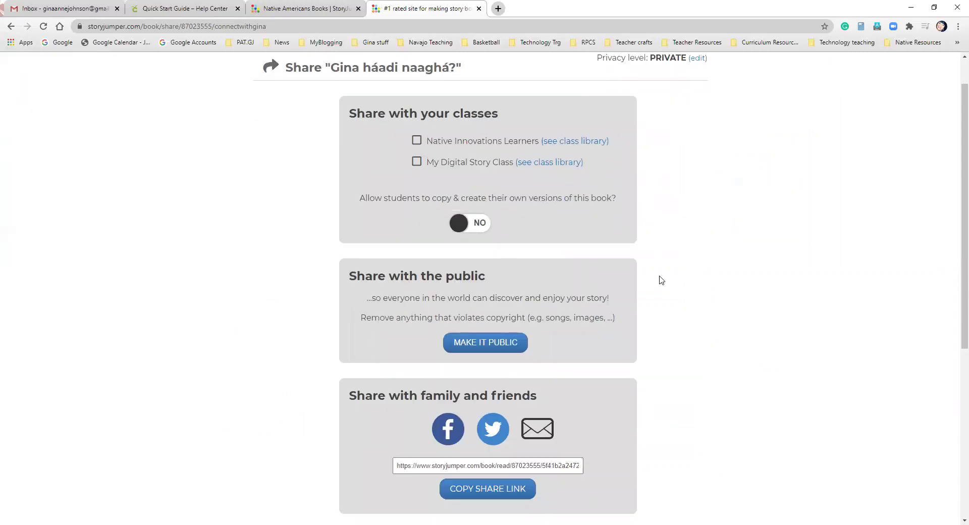
{"action": "scroll", "coordinate": [661, 280], "scroll_direction": "down", "scroll_amount": 2}
{"action": "scroll", "coordinate": [598, 262], "scroll_direction": "down", "scroll_amount": 1}
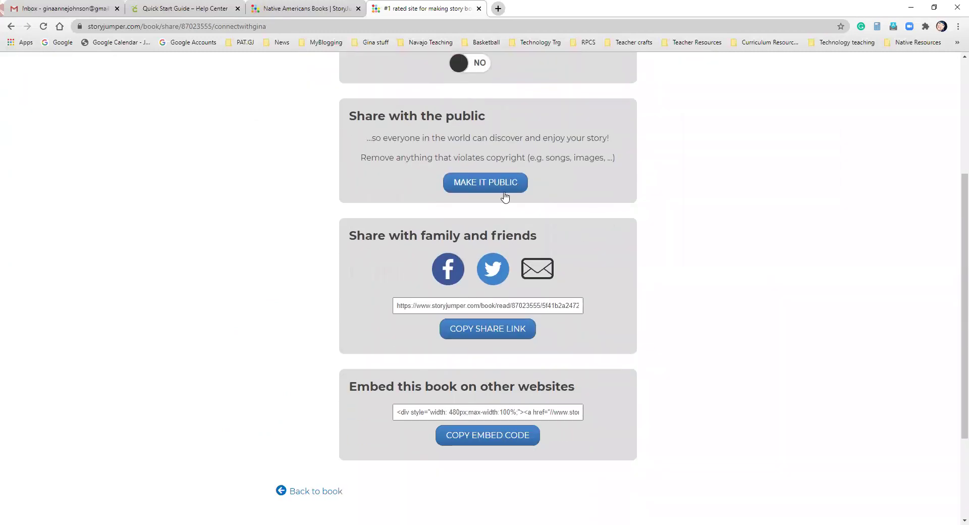
{"action": "scroll", "coordinate": [556, 242], "scroll_direction": "down", "scroll_amount": 1}
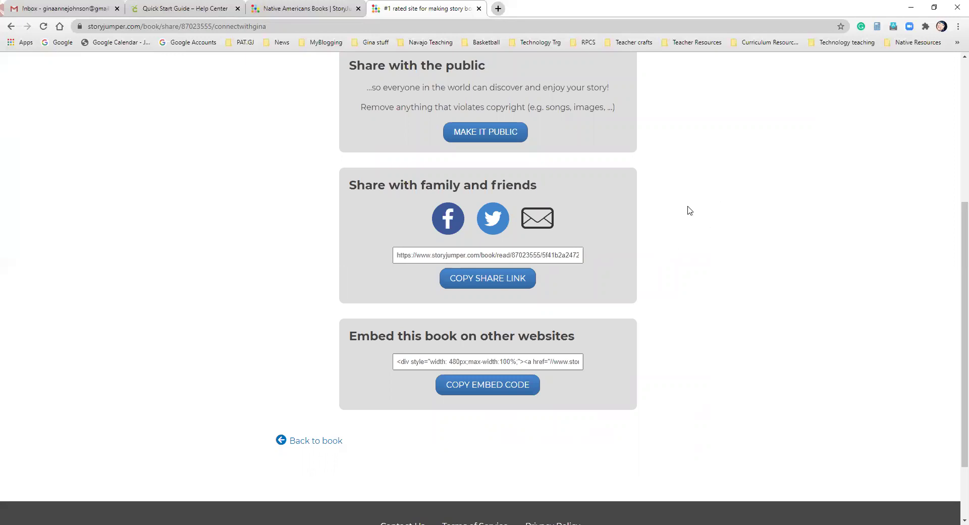
{"action": "scroll", "coordinate": [691, 292], "scroll_direction": "up", "scroll_amount": 5}
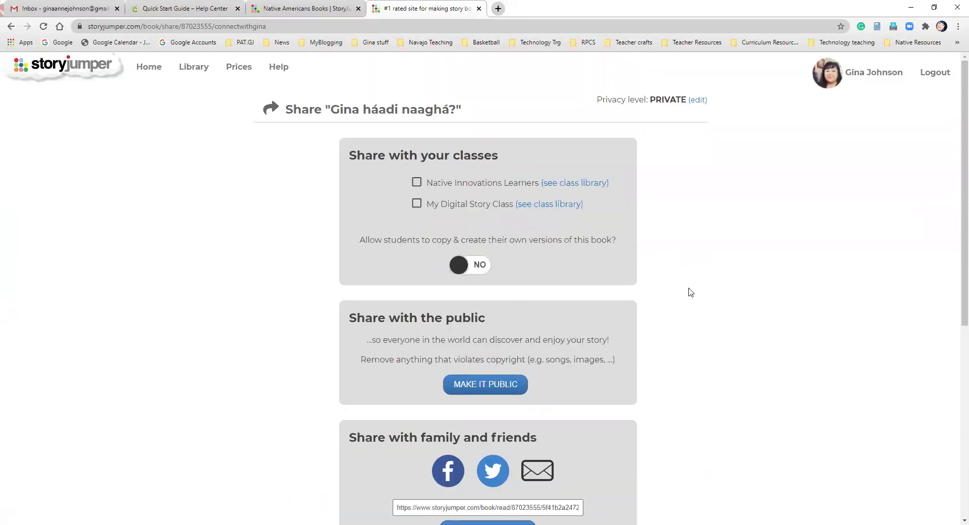
Return to the home page and review the classes and the books listed under Books I Created
{"action": "left_click", "coordinate": [155, 75]}
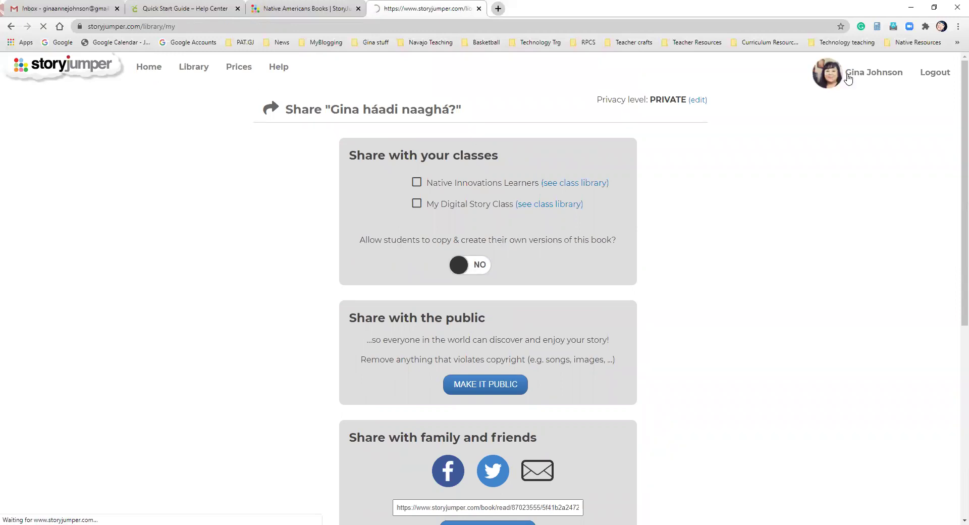
{"action": "scroll", "coordinate": [753, 263], "scroll_direction": "down", "scroll_amount": 5}
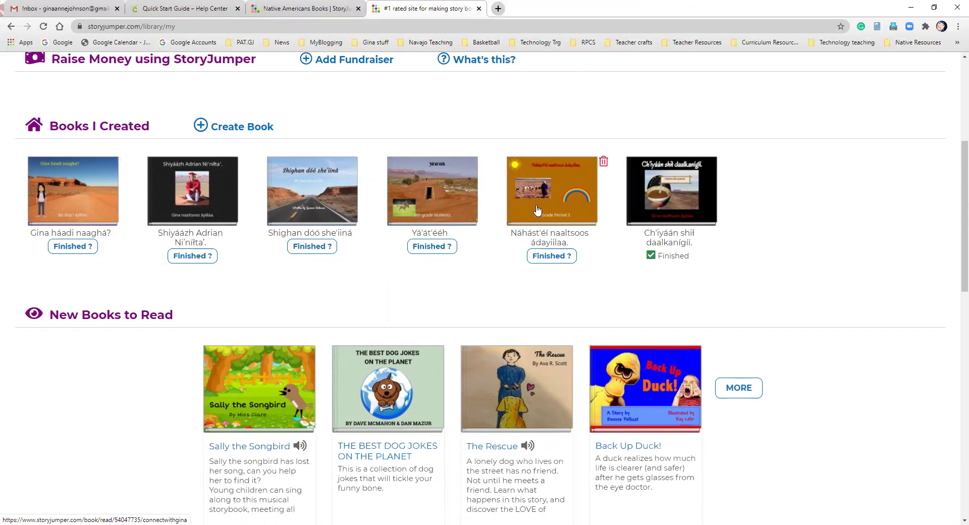
{"action": "scroll", "coordinate": [725, 325], "scroll_direction": "up", "scroll_amount": 3}
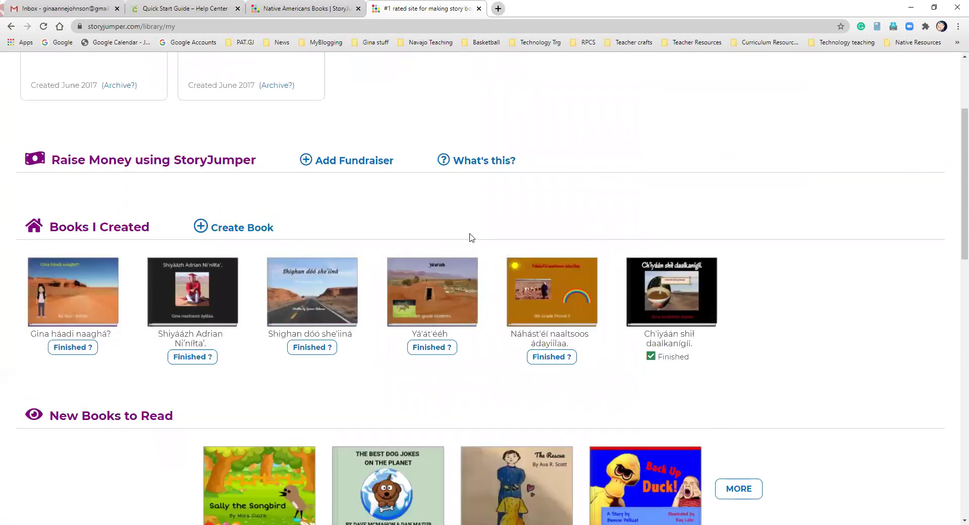
{"action": "scroll", "coordinate": [389, 229], "scroll_direction": "up", "scroll_amount": 2}
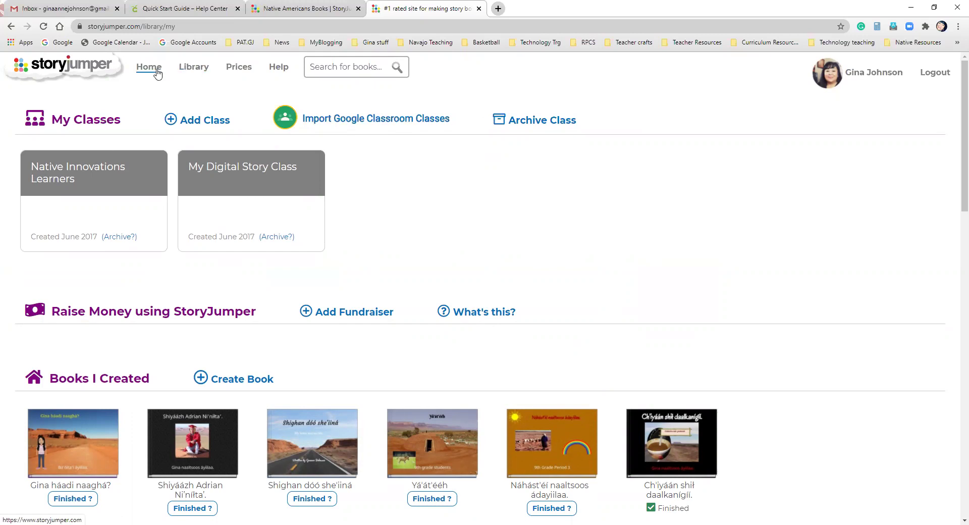
{"action": "scroll", "coordinate": [492, 218], "scroll_direction": "down", "scroll_amount": 1}
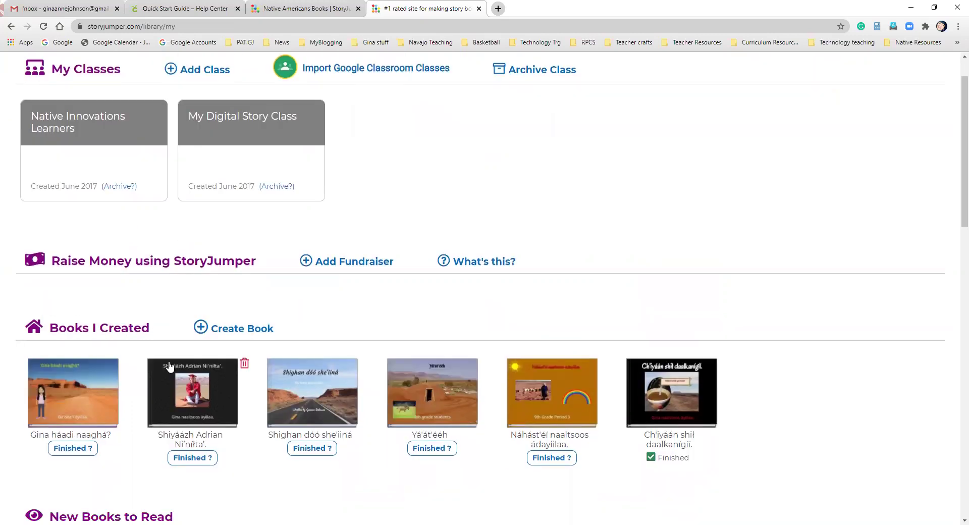
{"action": "scroll", "coordinate": [283, 374], "scroll_direction": "down", "scroll_amount": 1}
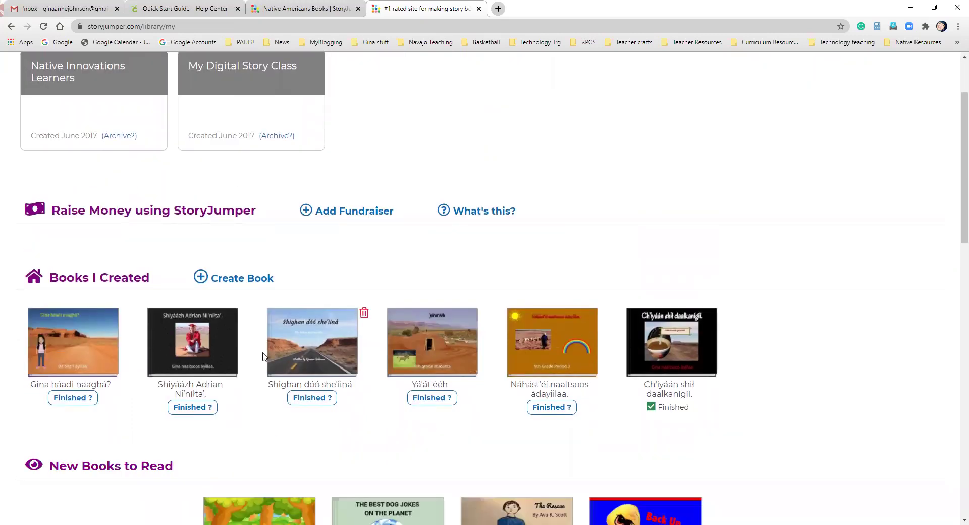
Open the book "Shighan dóó she'iiná", page through it to pages 6–7, and return to its front cover
{"action": "left_click", "coordinate": [325, 343]}
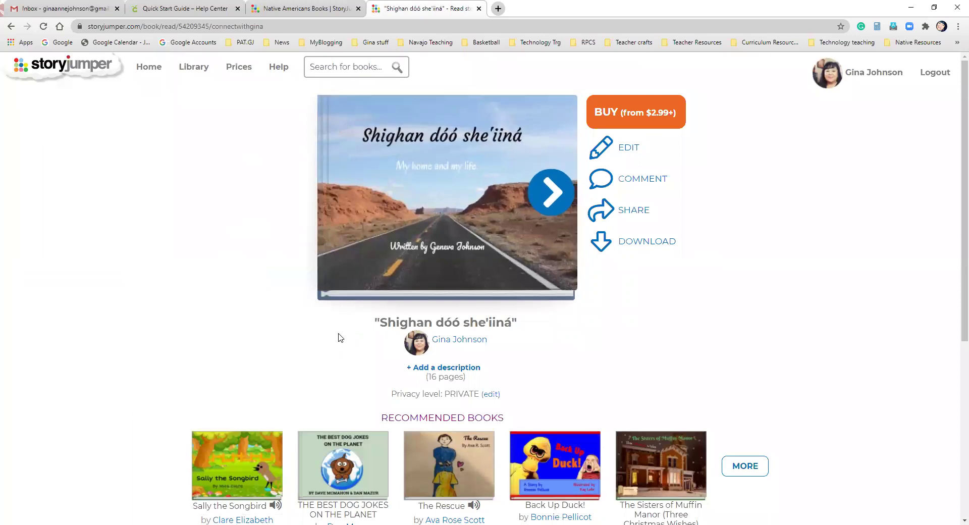
{"action": "left_click", "coordinate": [480, 174]}
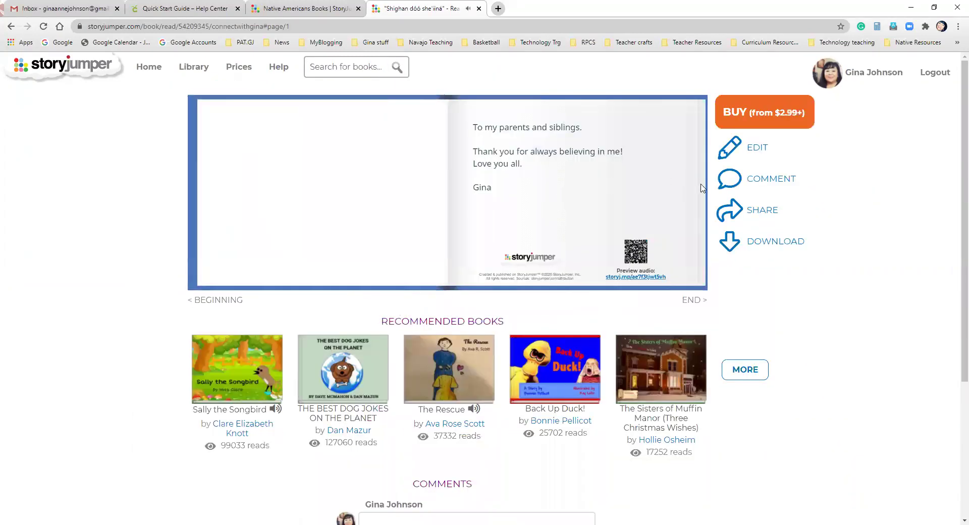
{"action": "left_click", "coordinate": [680, 272]}
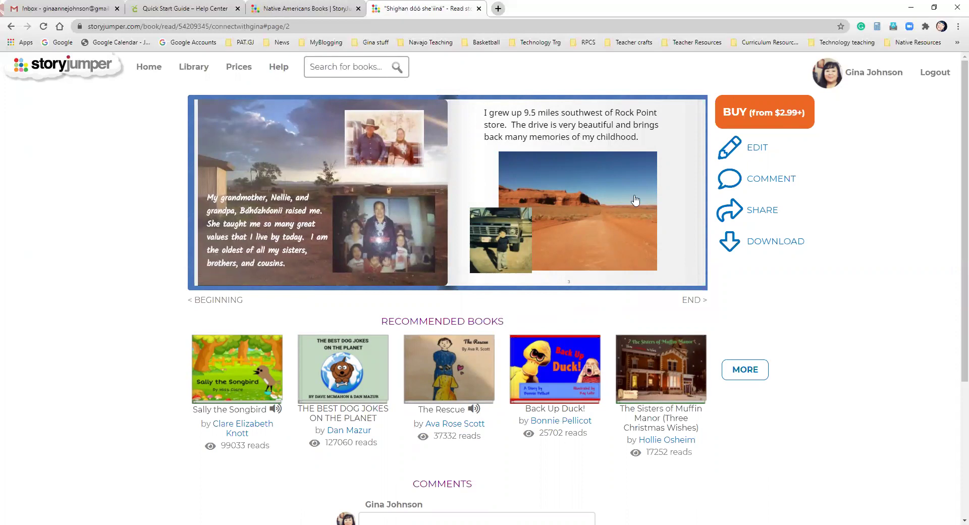
{"action": "left_click", "coordinate": [693, 210]}
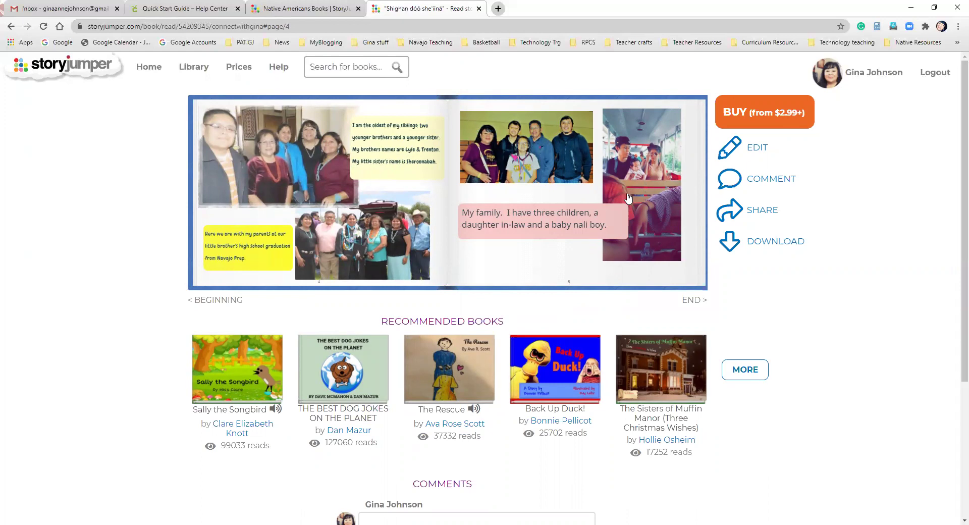
{"action": "left_click", "coordinate": [691, 199]}
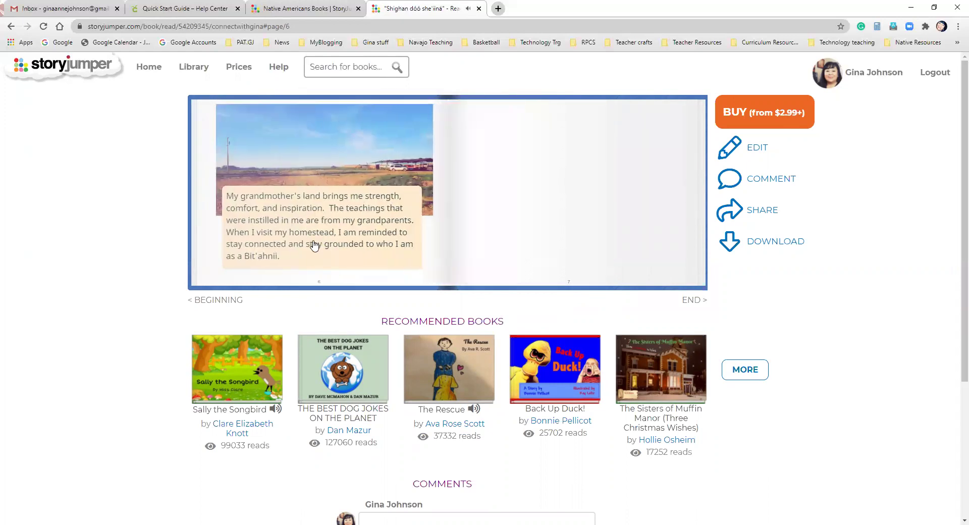
{"action": "left_click", "coordinate": [211, 303]}
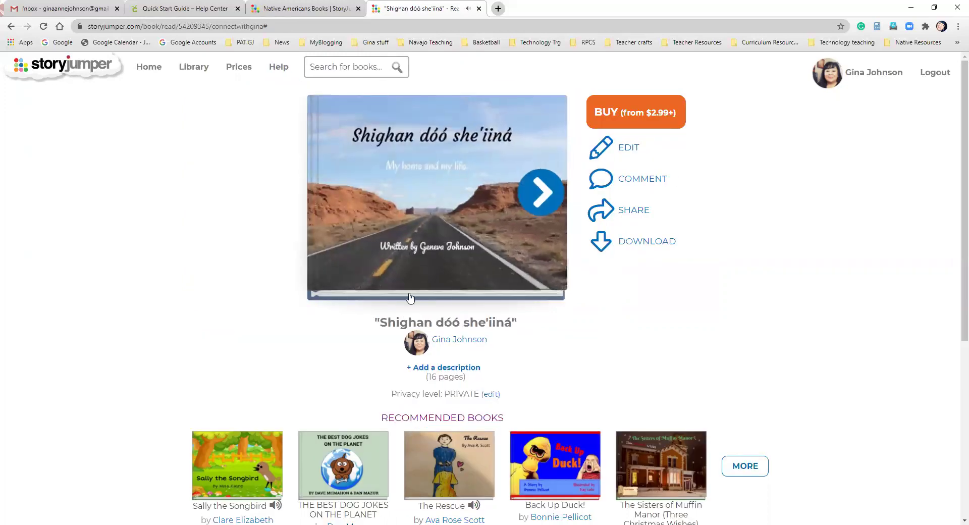
{"action": "left_click", "coordinate": [449, 160]}
Go back to the home page and look through its sections down to the "Books I Like" collection
{"action": "left_click", "coordinate": [146, 70]}
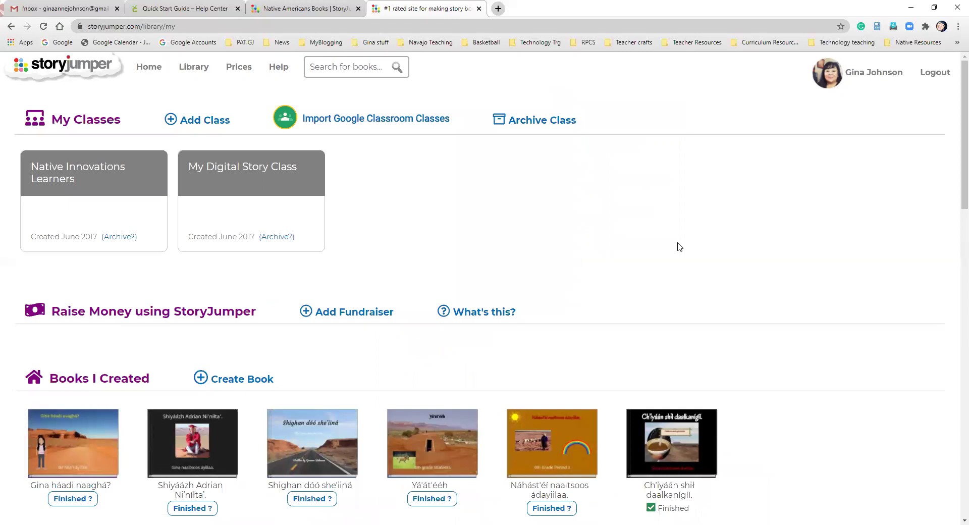
{"action": "scroll", "coordinate": [680, 246], "scroll_direction": "down", "scroll_amount": 10}
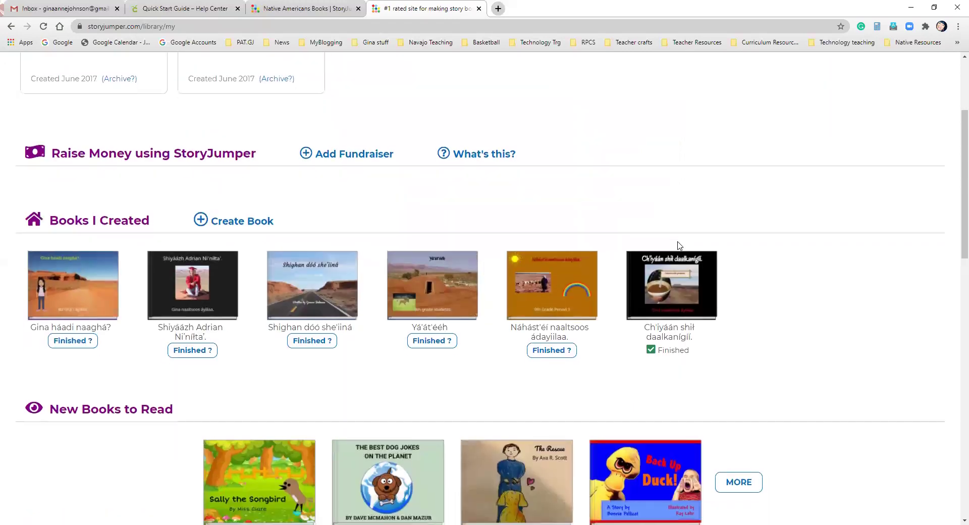
{"action": "scroll", "coordinate": [677, 245], "scroll_direction": "down", "scroll_amount": 4}
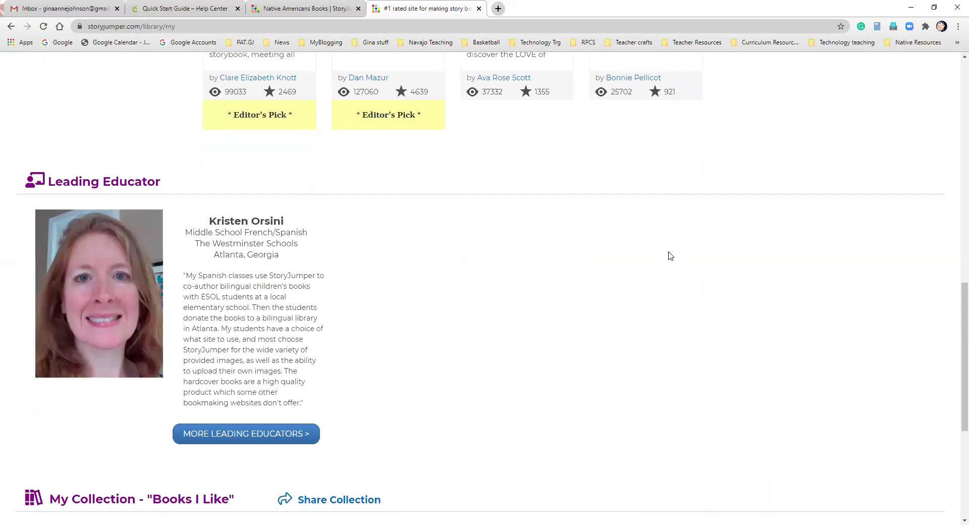
{"action": "scroll", "coordinate": [671, 256], "scroll_direction": "down", "scroll_amount": 5}
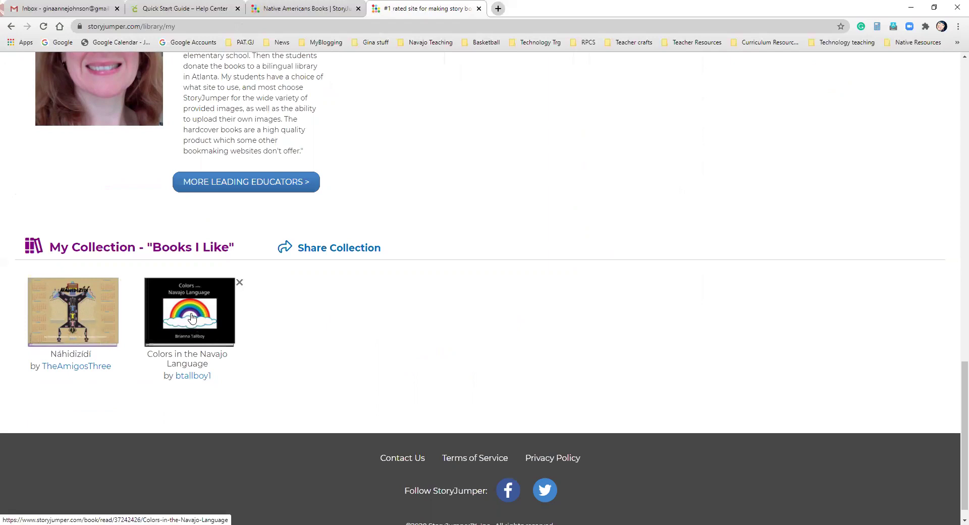
{"action": "scroll", "coordinate": [503, 350], "scroll_direction": "up", "scroll_amount": 20}
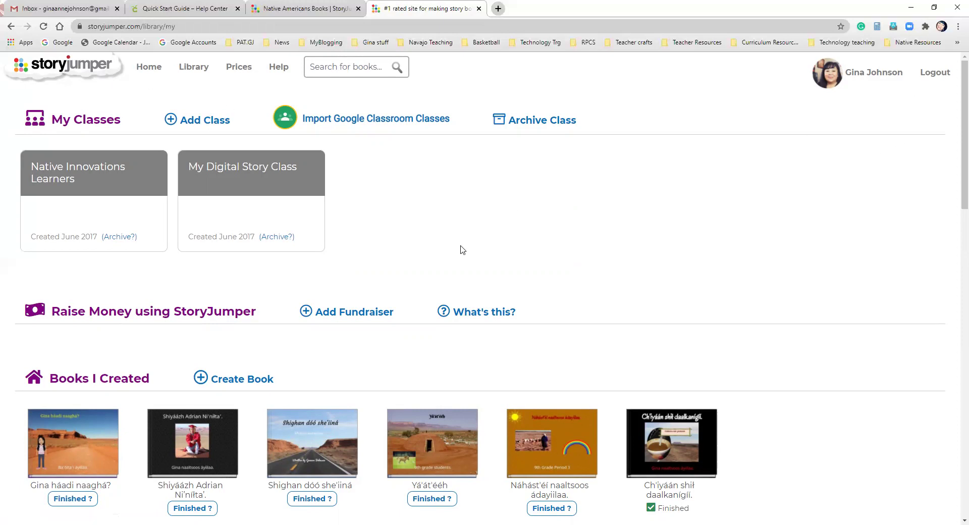
Open the finished book "Ch'iyáán shił daalkanígíí." and view its cover, description and privacy level
{"action": "scroll", "coordinate": [378, 273], "scroll_direction": "down", "scroll_amount": 2}
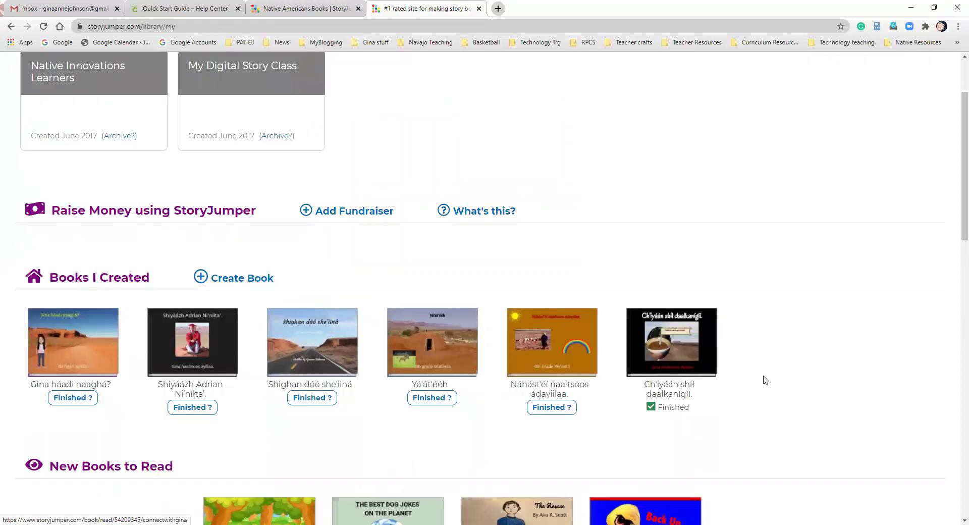
{"action": "left_click", "coordinate": [672, 343]}
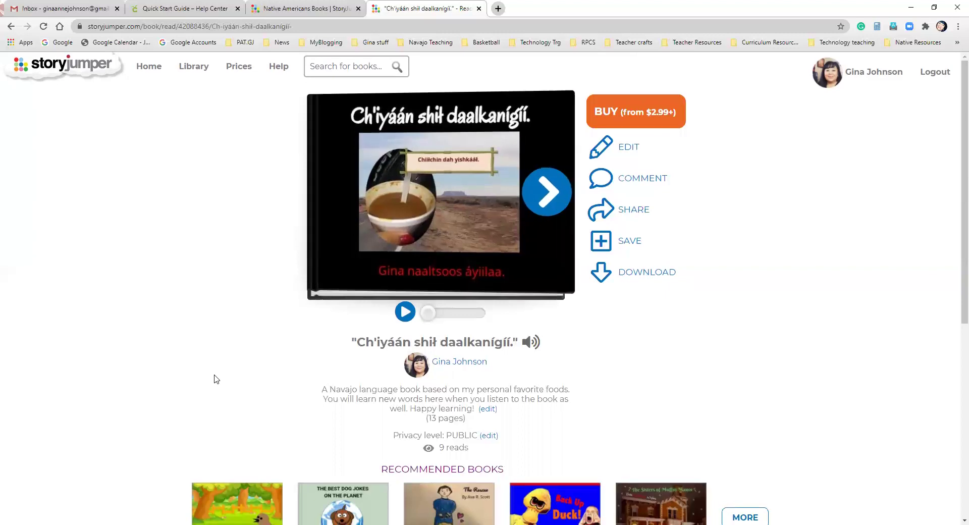
{"action": "scroll", "coordinate": [215, 378], "scroll_direction": "down", "scroll_amount": 2}
{"action": "scroll", "coordinate": [215, 379], "scroll_direction": "up", "scroll_amount": 2}
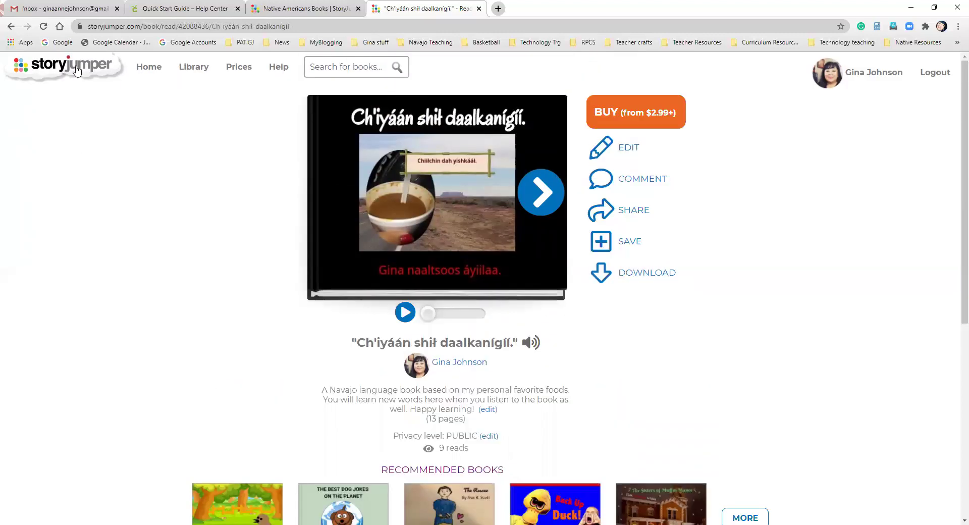
Return to the home page and examine the created books and the New Books to Read section
{"action": "left_click", "coordinate": [158, 68]}
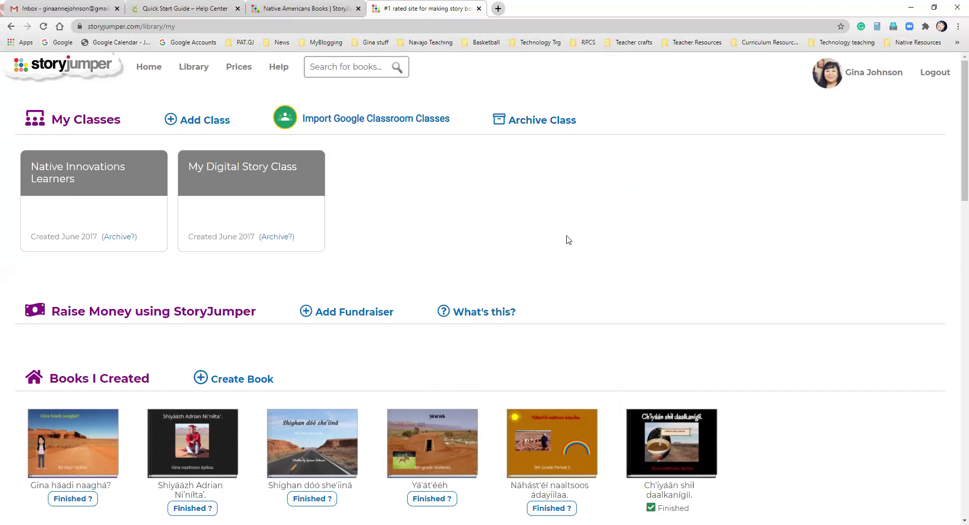
{"action": "scroll", "coordinate": [705, 302], "scroll_direction": "down", "scroll_amount": 3}
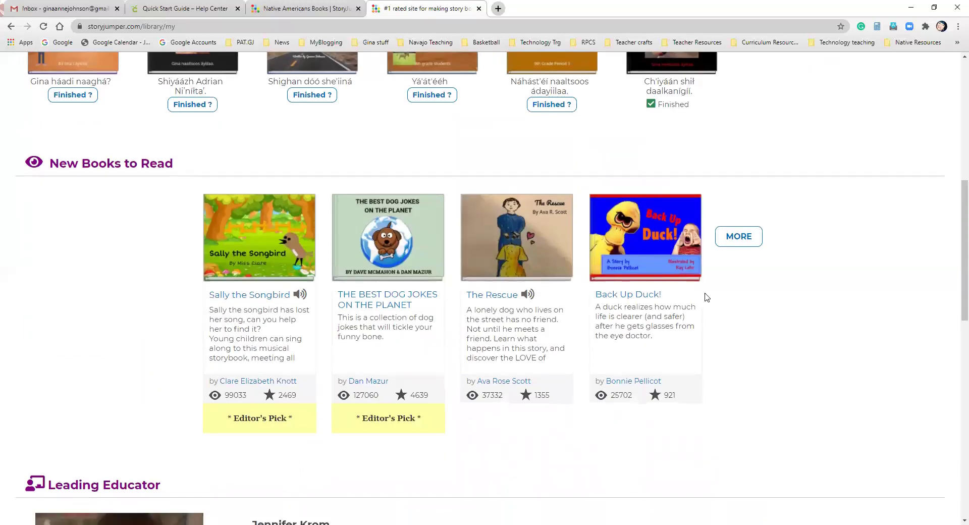
{"action": "scroll", "coordinate": [712, 288], "scroll_direction": "up", "scroll_amount": 8}
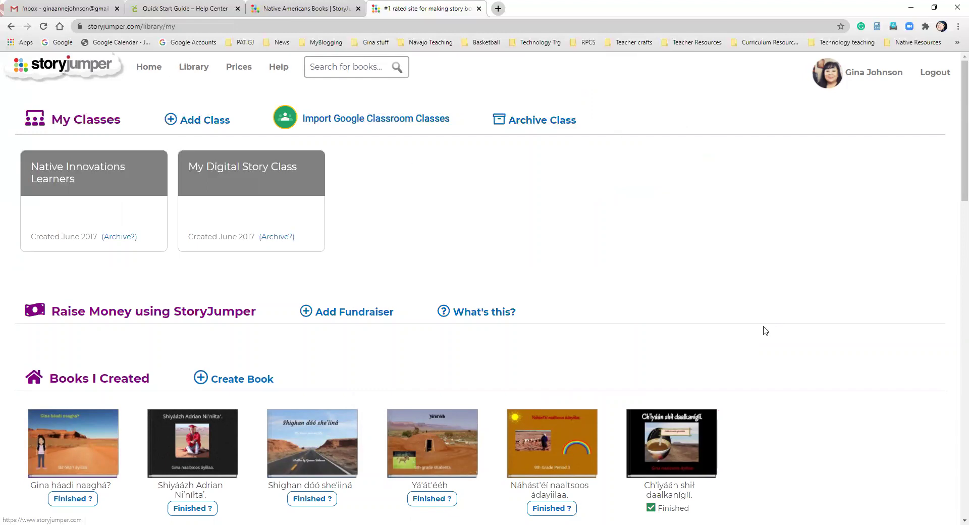
{"action": "scroll", "coordinate": [313, 369], "scroll_direction": "down", "scroll_amount": 2}
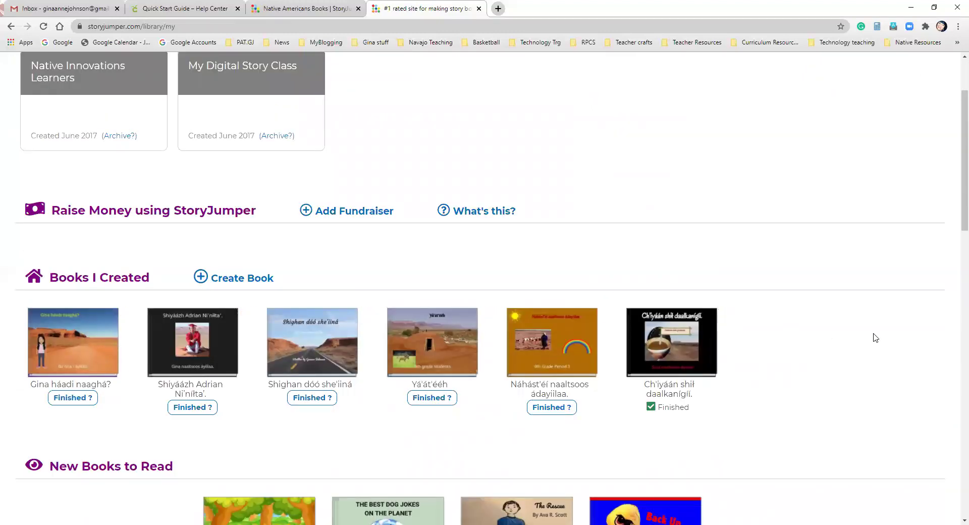
{"action": "scroll", "coordinate": [876, 338], "scroll_direction": "down", "scroll_amount": 1}
{"action": "scroll", "coordinate": [875, 337], "scroll_direction": "down", "scroll_amount": 1}
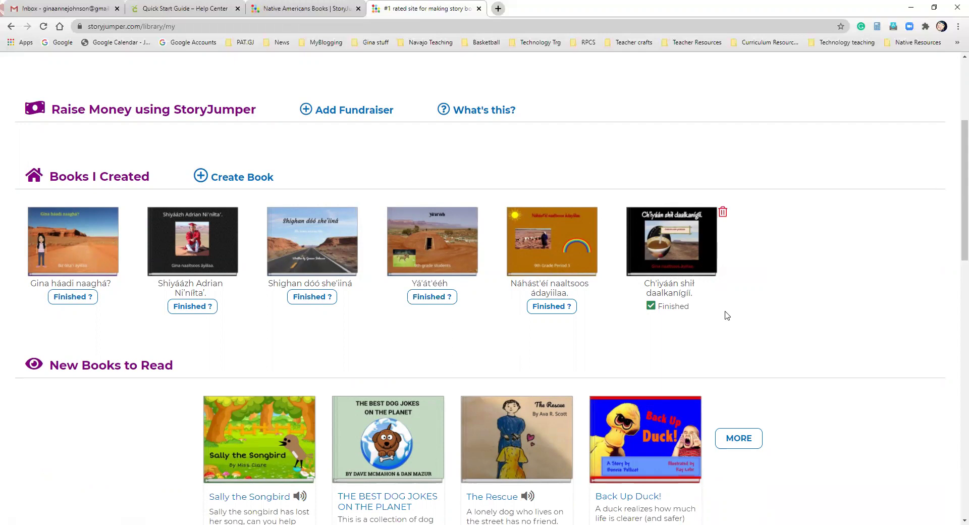
{"action": "scroll", "coordinate": [727, 316], "scroll_direction": "up", "scroll_amount": 4}
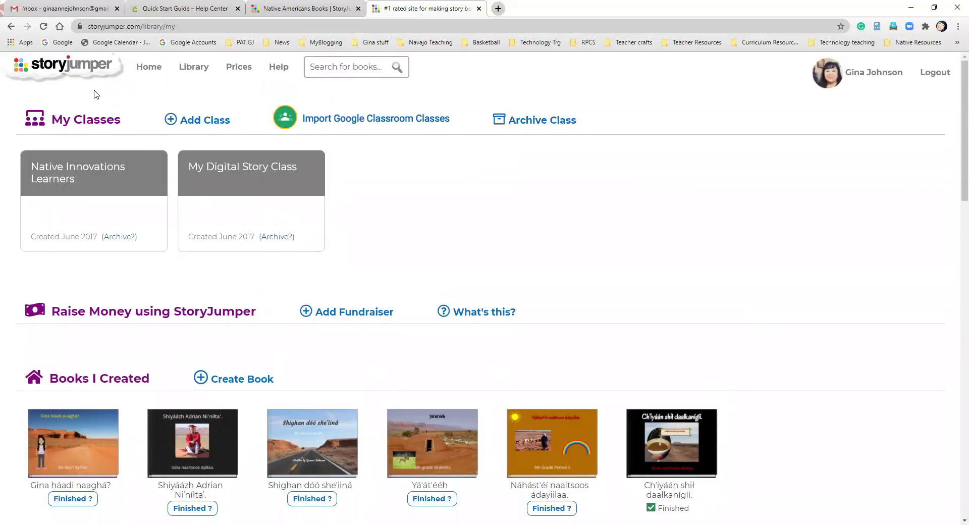